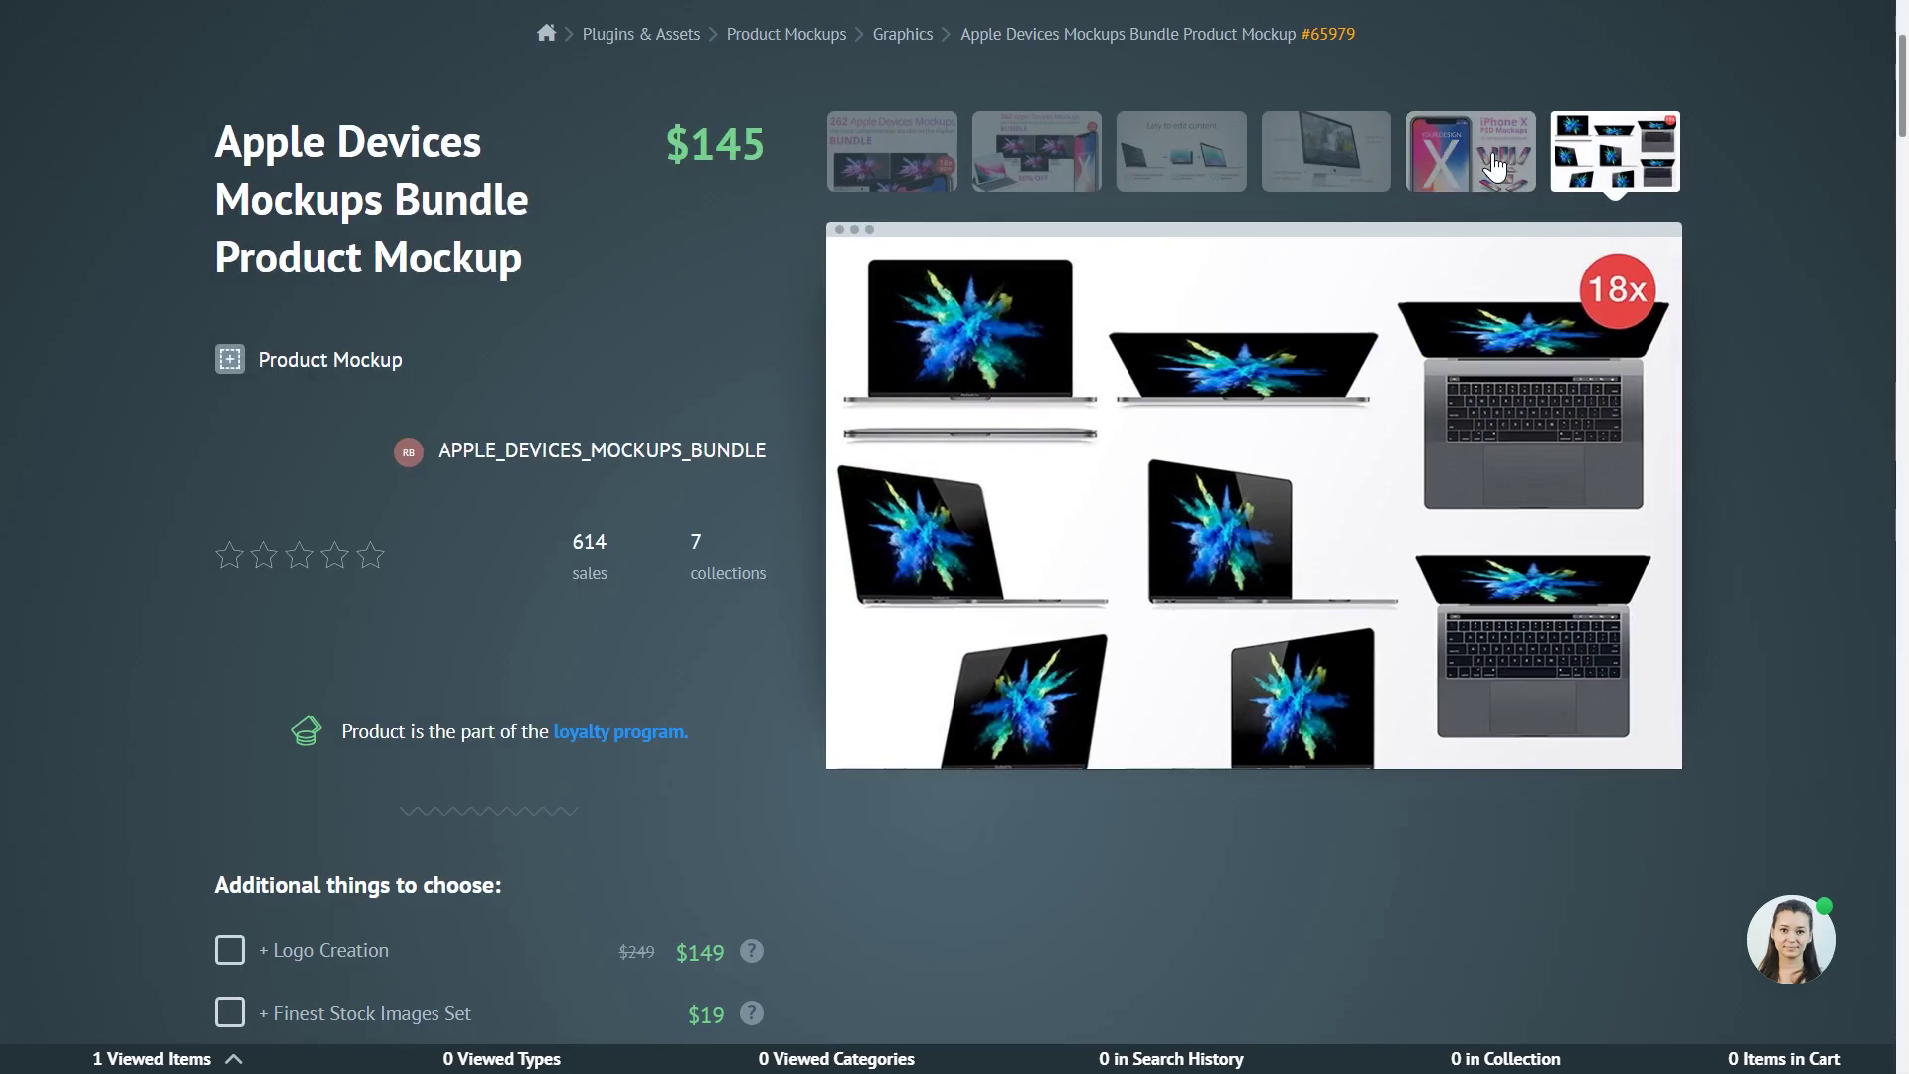
# Step: Browse the iPhone X preview of the Apple Devices mockup bundle and the minimal device mockups product page
pyautogui.click(1497, 166)
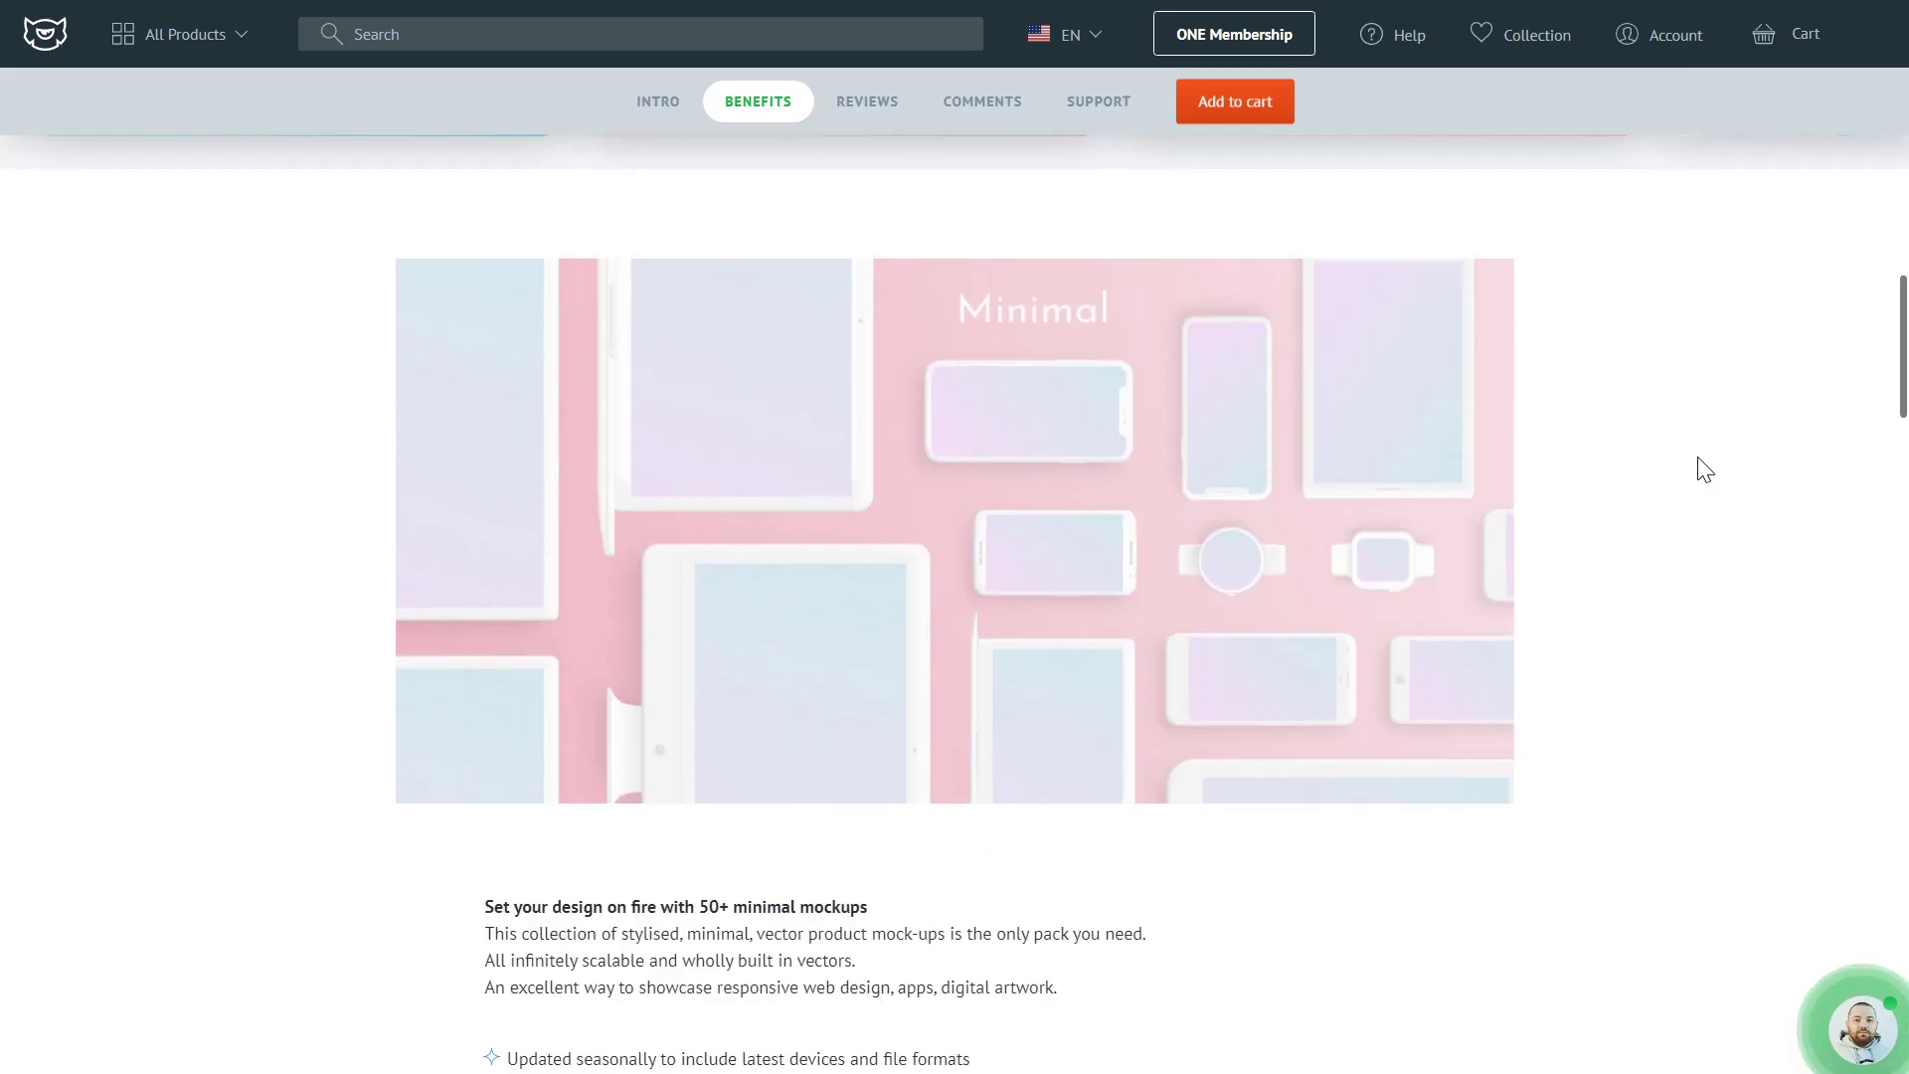
pyautogui.scroll(5, 1696, 462)
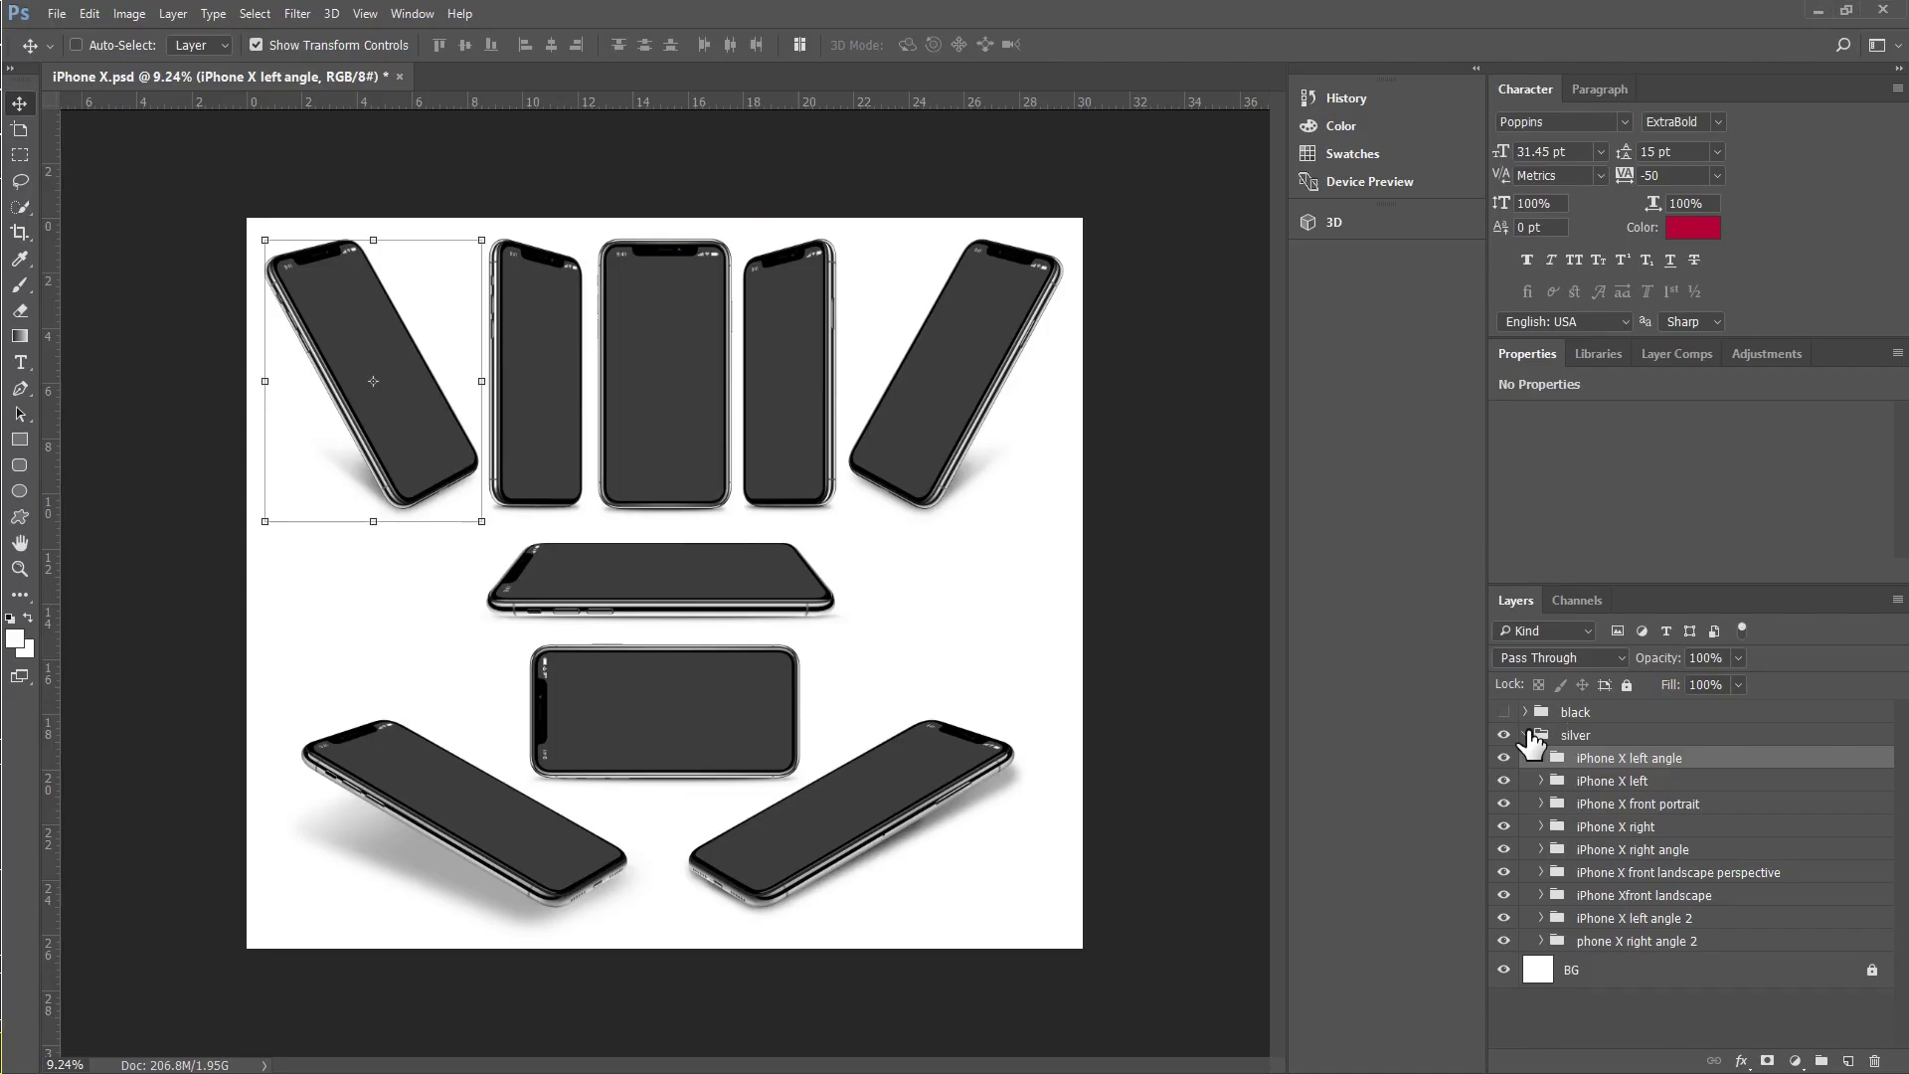
# Step: Switch to Photoshop, hide the silver group in iPhone X.psd and hide the individual iPhone groups inside the black group
pyautogui.click(1524, 733)
pyautogui.click(1503, 766)
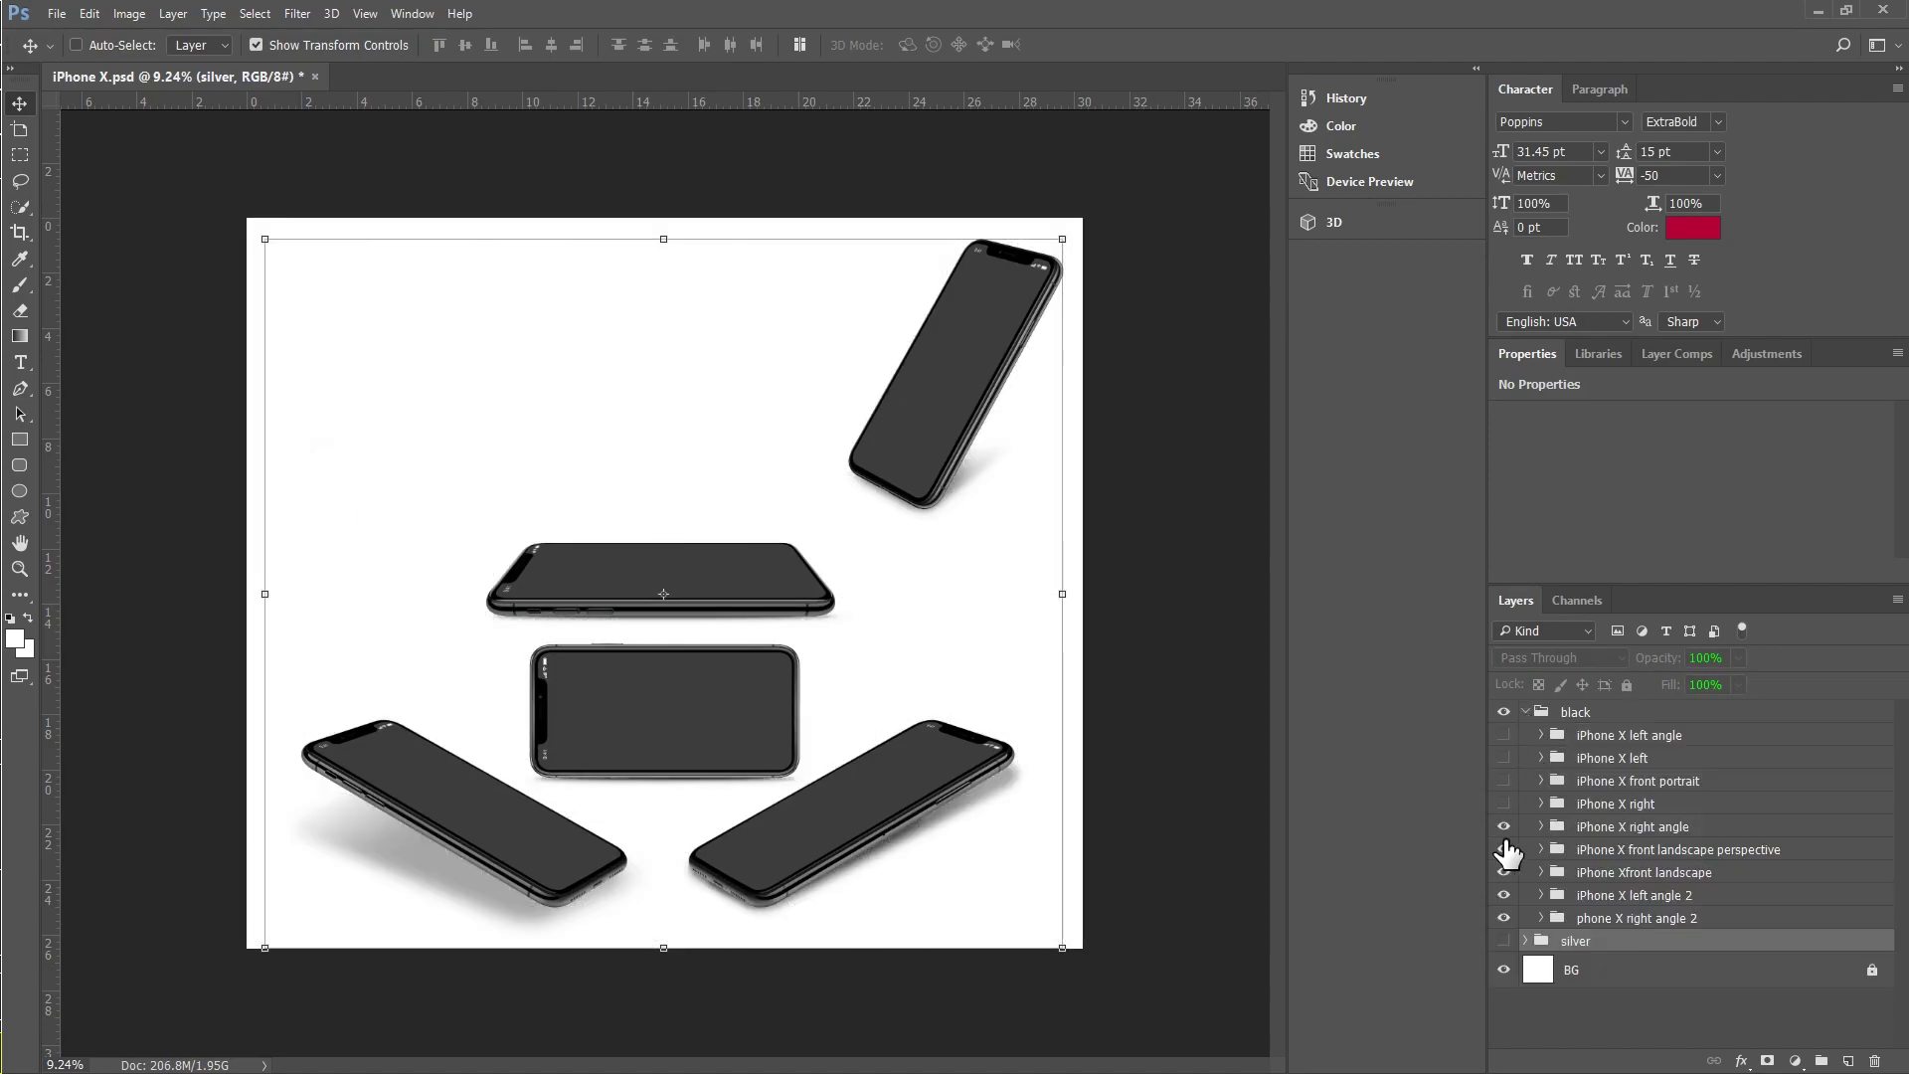
pyautogui.moveTo(1503, 845); pyautogui.dragTo(1503, 918)
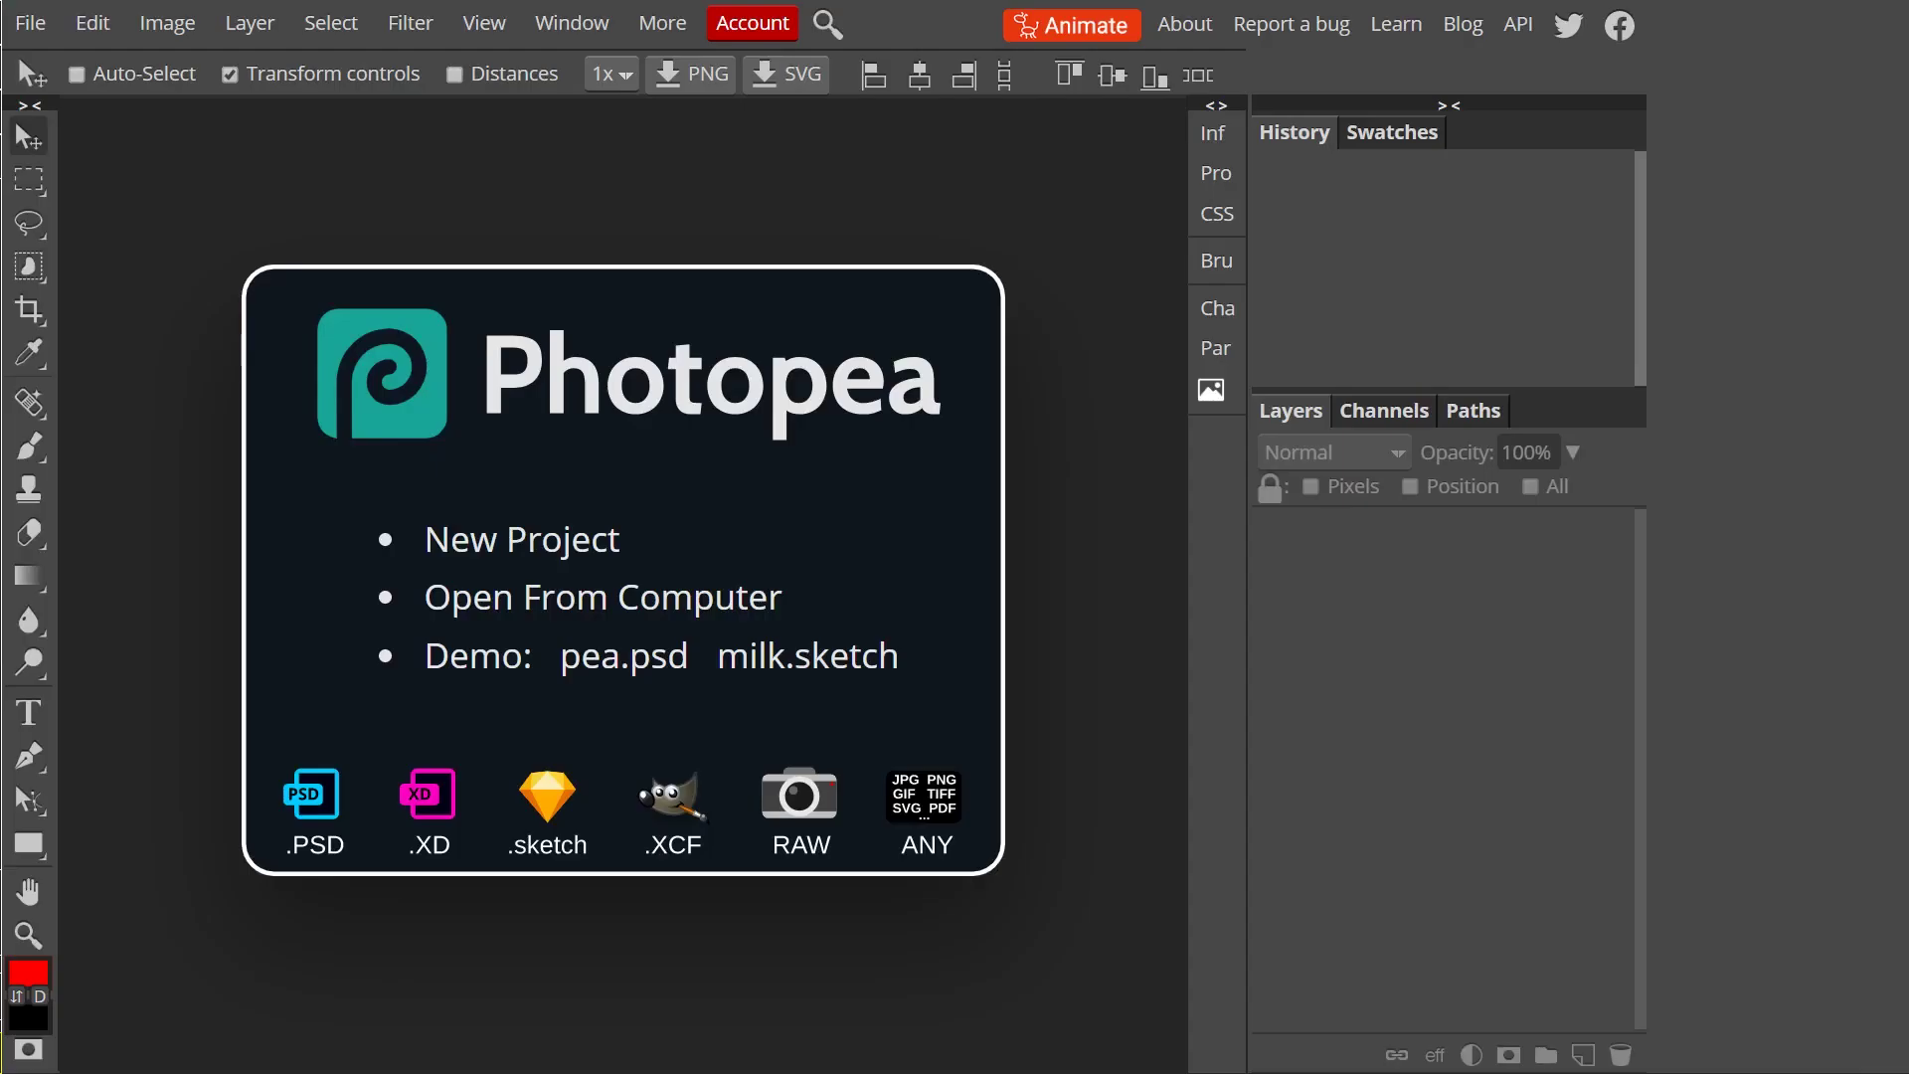
# Step: Switch to Photopea, open iPhone X.psd and collapse the silver group
pyautogui.moveTo(1610, 686); pyautogui.dragTo(888, 529)
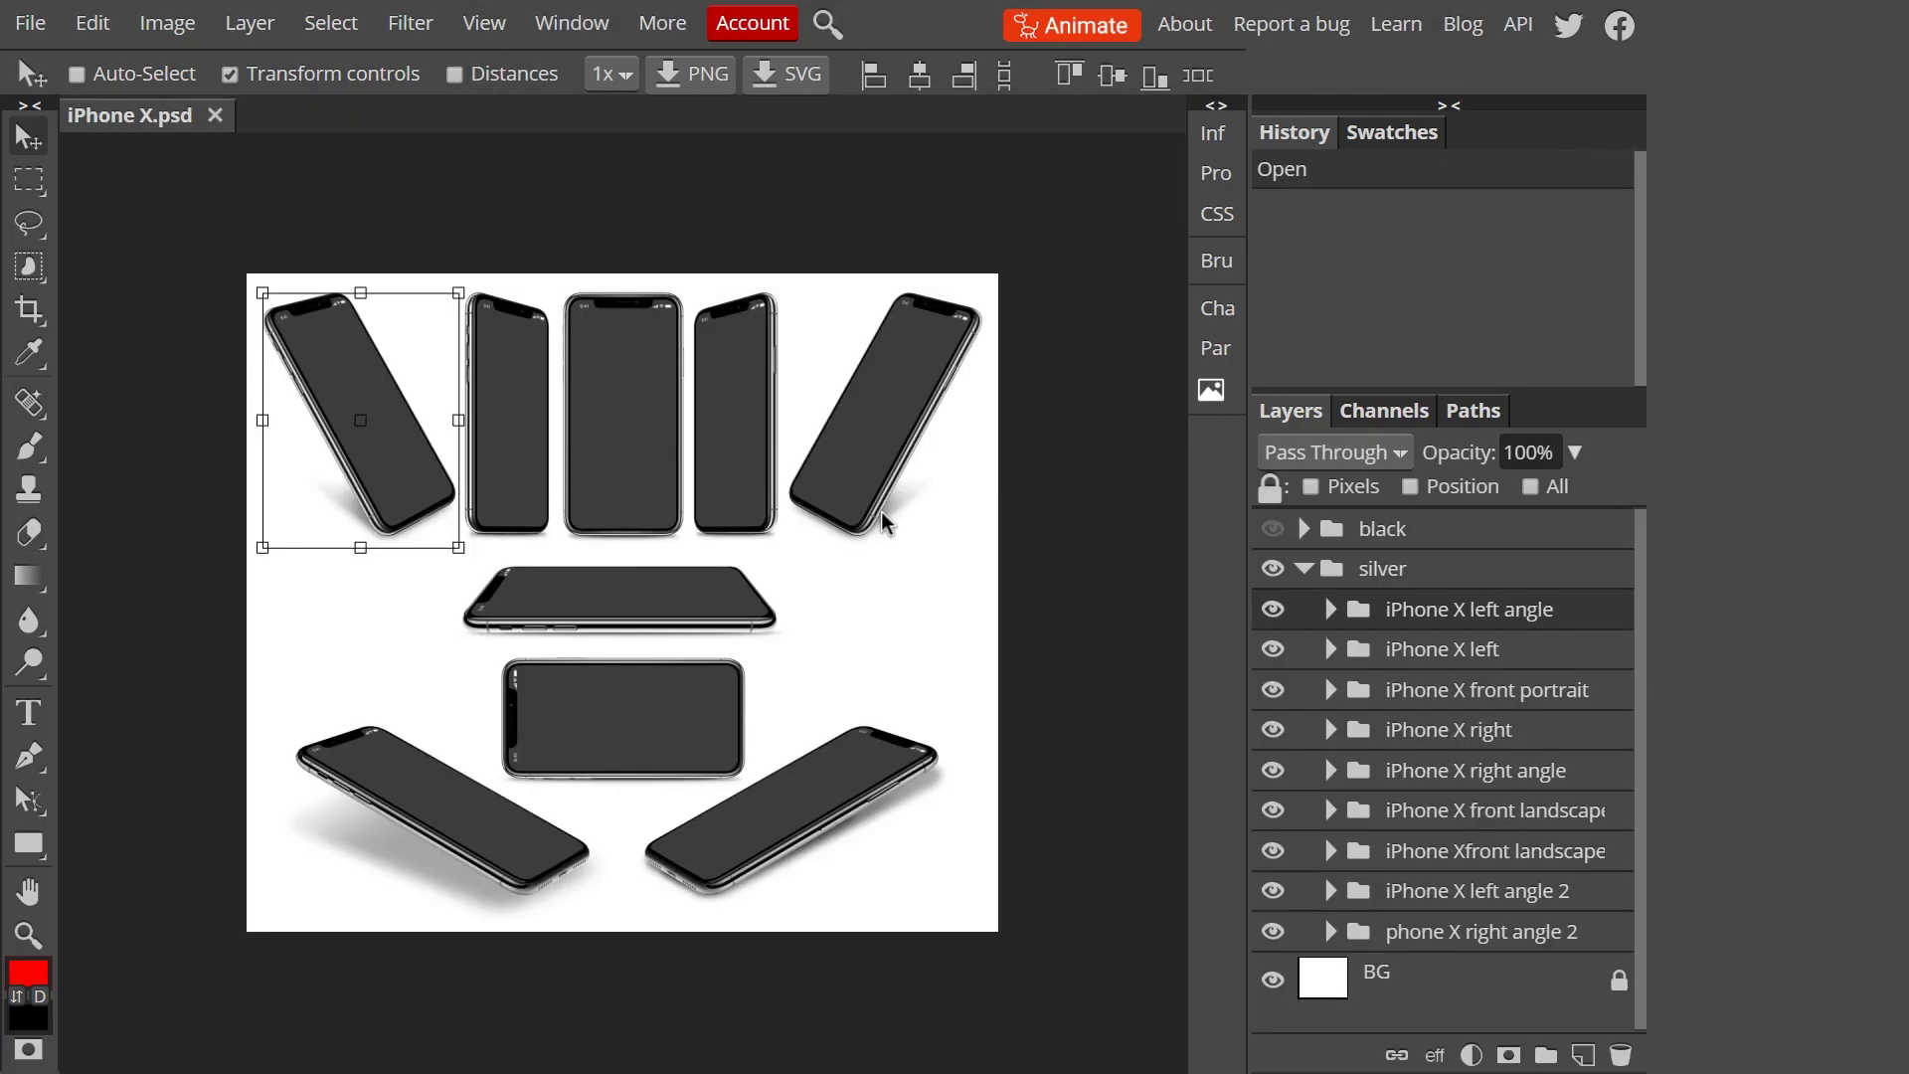
pyautogui.click(1303, 568)
pyautogui.click(1618, 618)
pyautogui.keyDown('shift'); pyautogui.click(1382, 569); pyautogui.keyUp('shift')
pyautogui.click(1620, 1055)
pyautogui.click(1303, 529)
pyautogui.click(1272, 528)
pyautogui.click(1432, 570)
pyautogui.hotkey('ctrl', 'z')
pyautogui.hotkey('ctrl', 'z')
# Step: Make the black phone group visible and delete the silver group
pyautogui.click(1381, 569)
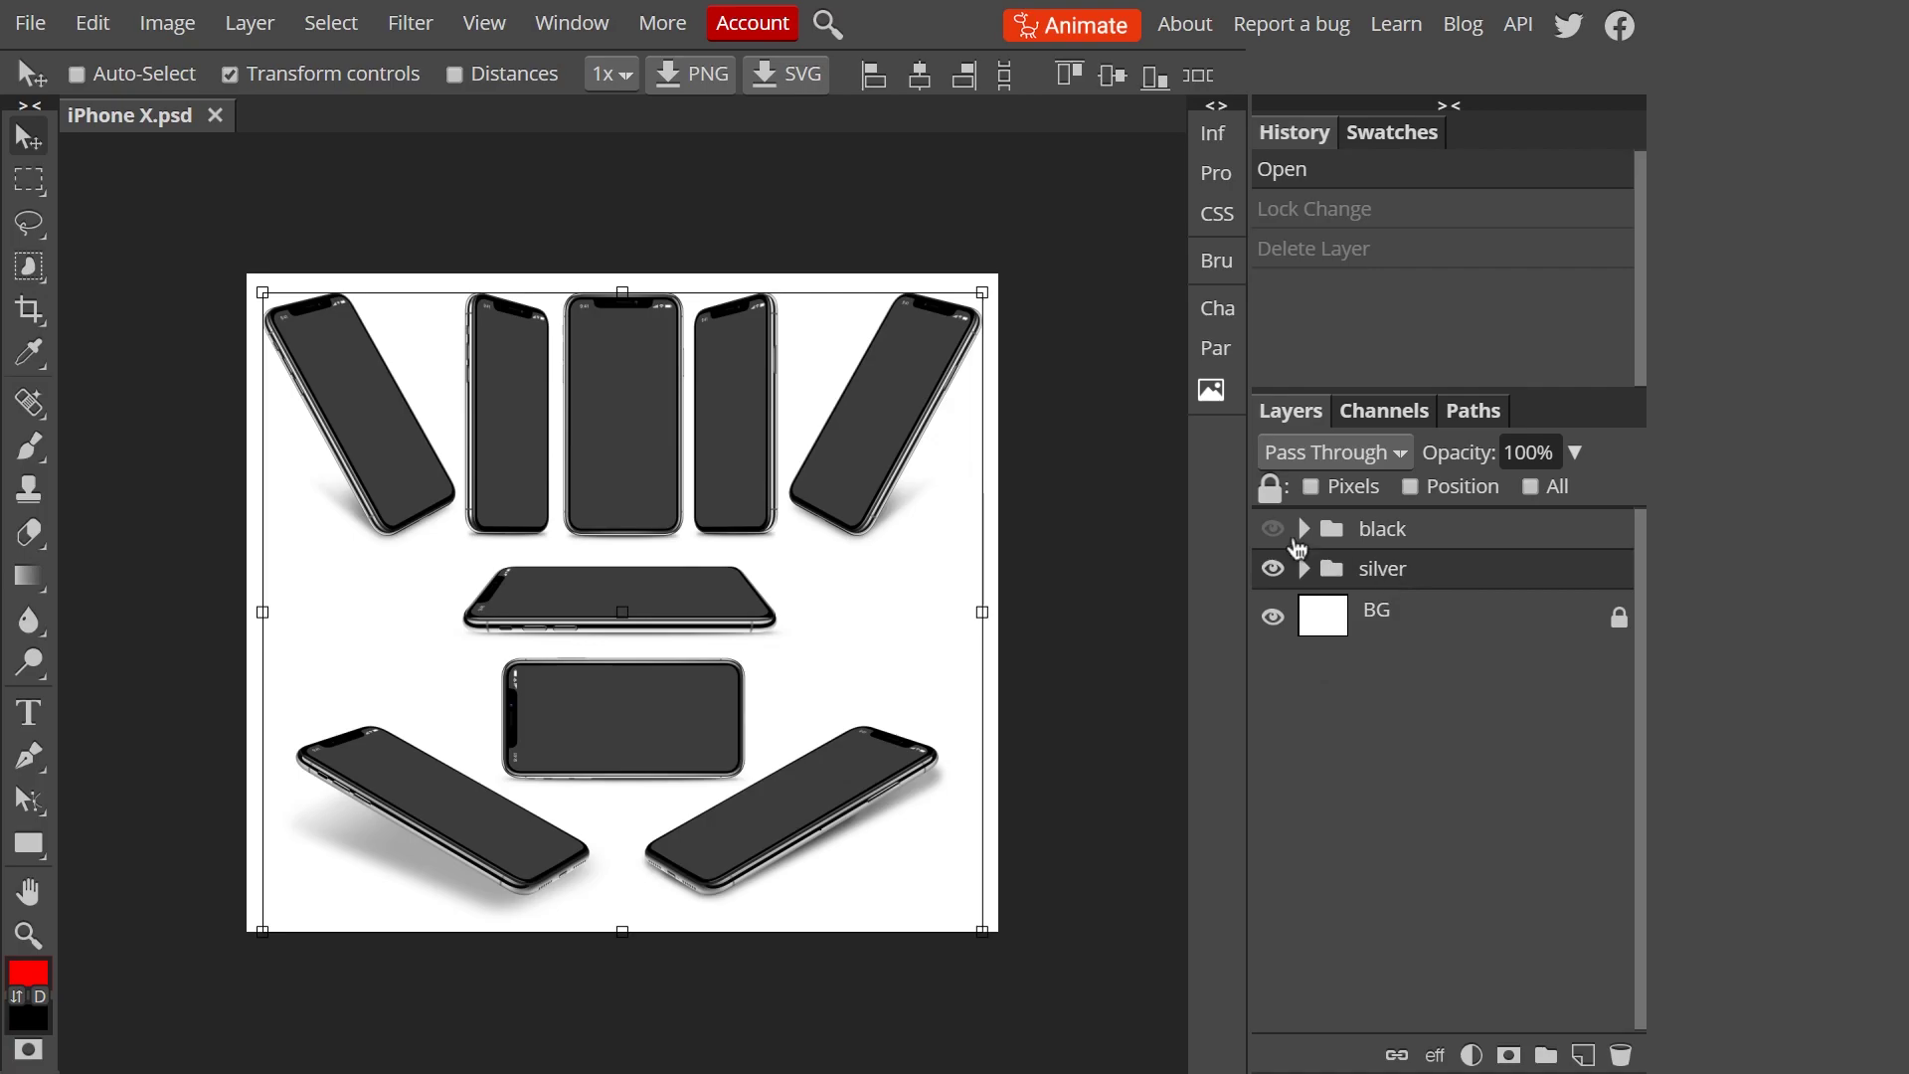
pyautogui.click(1273, 529)
pyautogui.click(1620, 1055)
# Step: Delete every phone version in the black group except iPhone X front portrait, and remove the extra layer inside that group
pyautogui.click(1303, 529)
pyautogui.click(1444, 572)
pyautogui.keyDown('shift'); pyautogui.click(1444, 608); pyautogui.keyUp('shift')
pyautogui.click(1621, 1054)
pyautogui.click(1330, 569)
pyautogui.click(1431, 786)
pyautogui.press('Delete')
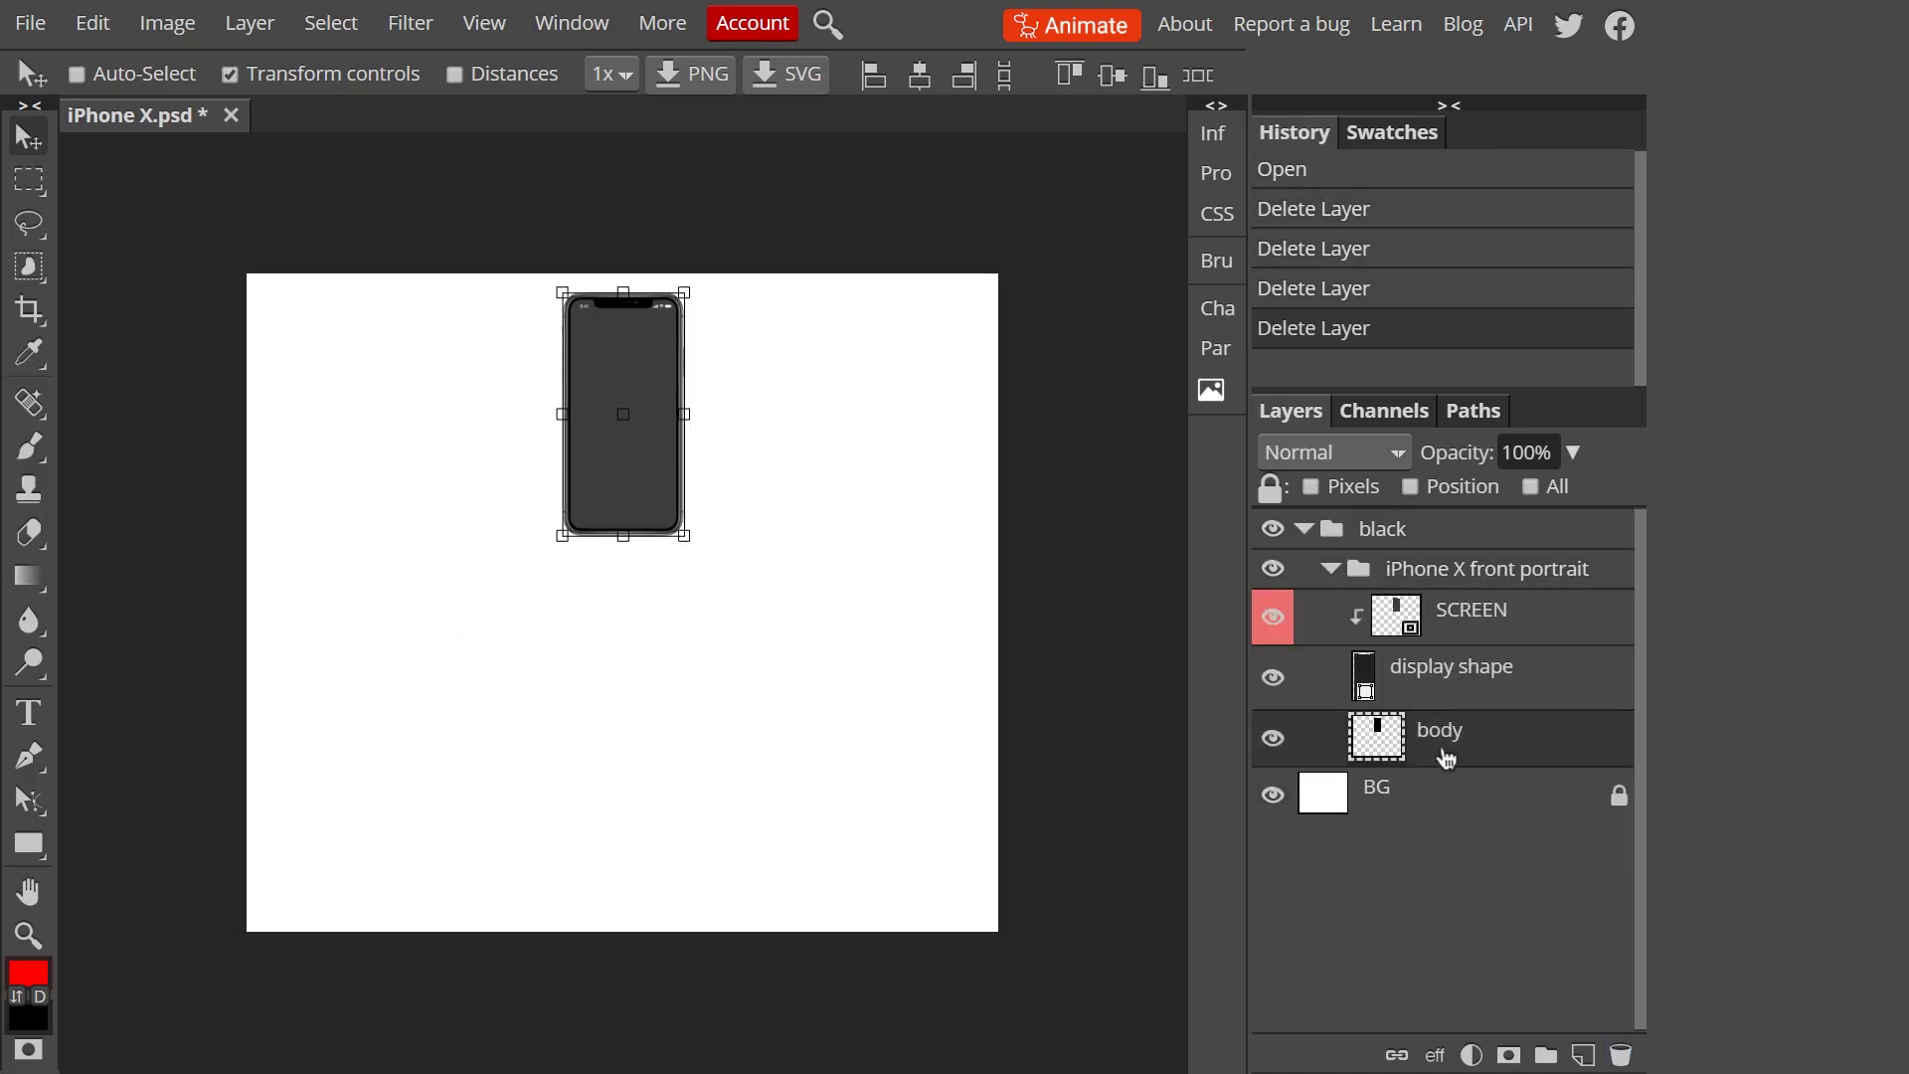
# Step: Delete the SCREEN layer, then move the iPhone X front portrait group out of the black group and delete the black group
pyautogui.click(1471, 610)
pyautogui.press('Delete')
pyautogui.click(1330, 568)
pyautogui.moveTo(1452, 569); pyautogui.dragTo(1620, 1055)
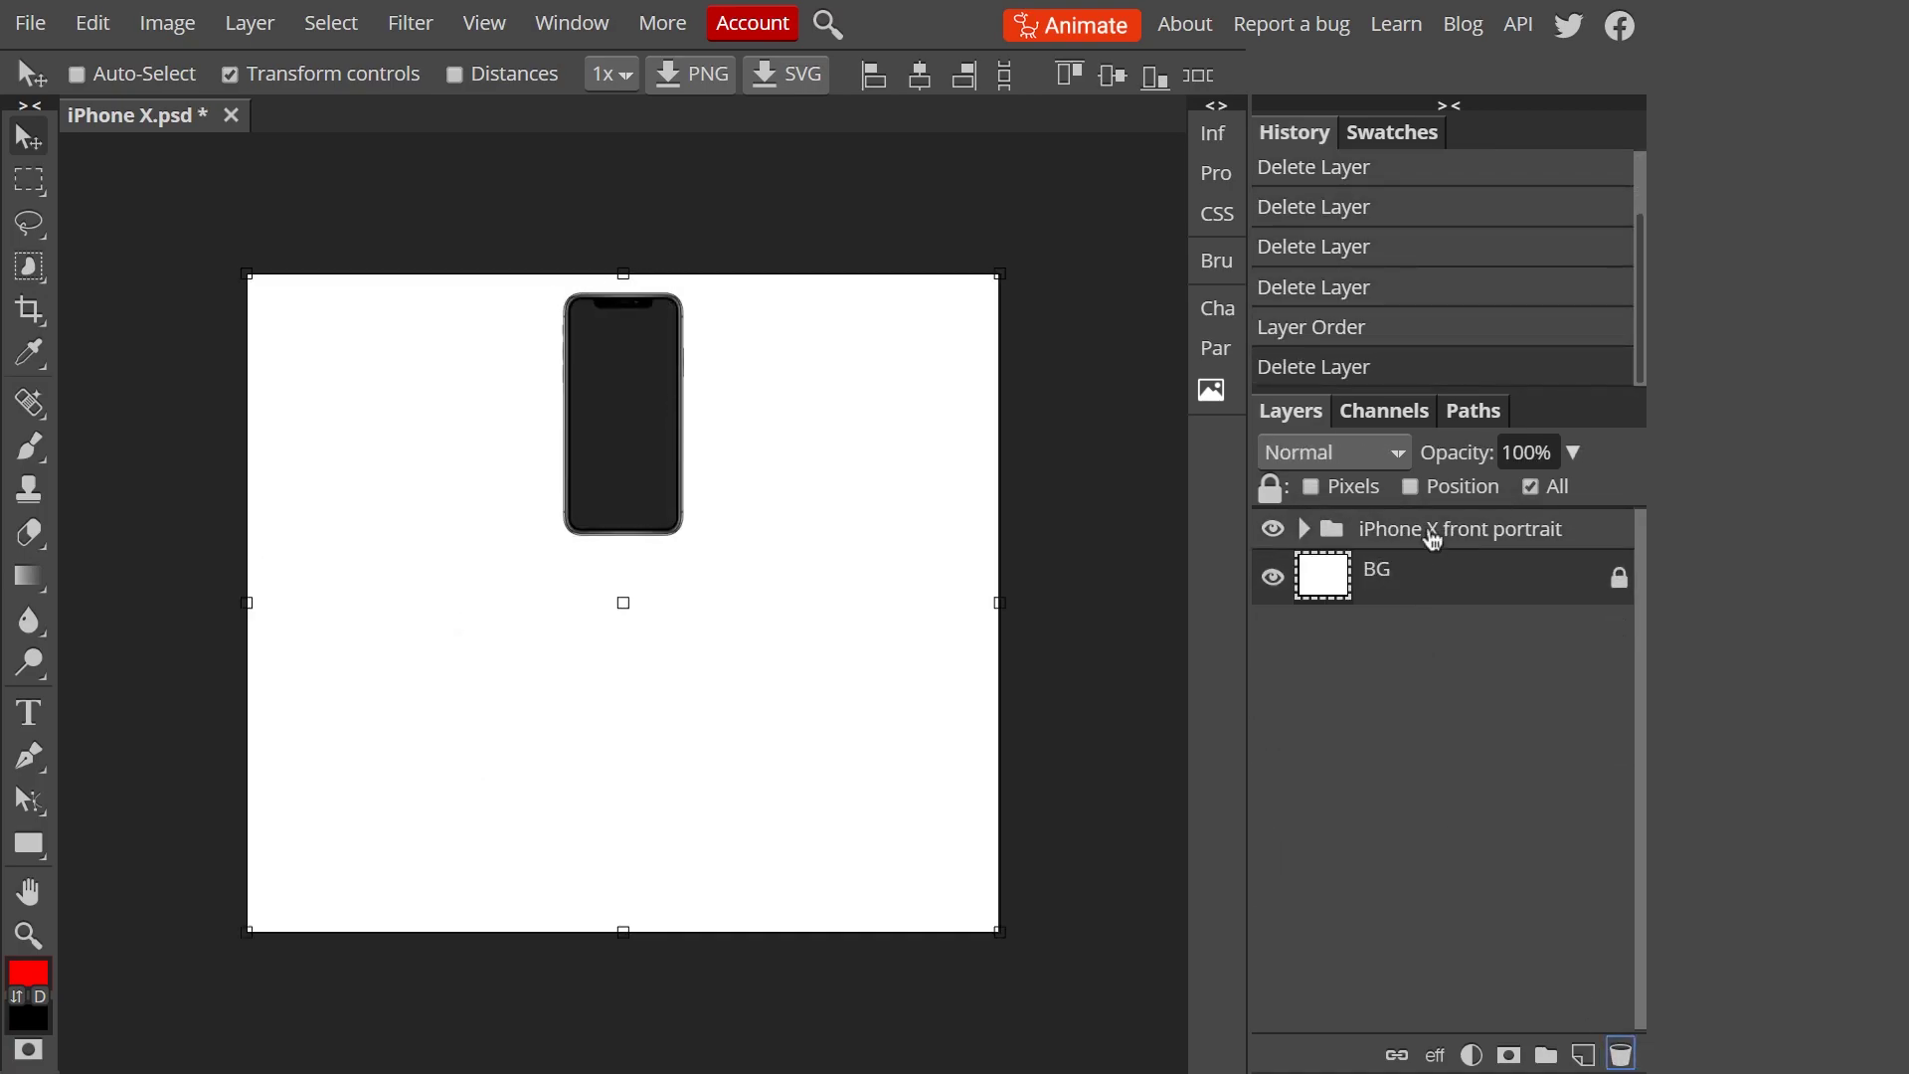
# Step: Resize the canvas to 1080 px wide by 2160 px high
pyautogui.hotkey('alt', 'ctrl', 'c')
pyautogui.doubleClick(338, 316)
pyautogui.write('10')
pyautogui.doubleClick(355, 363)
pyautogui.write('2160')
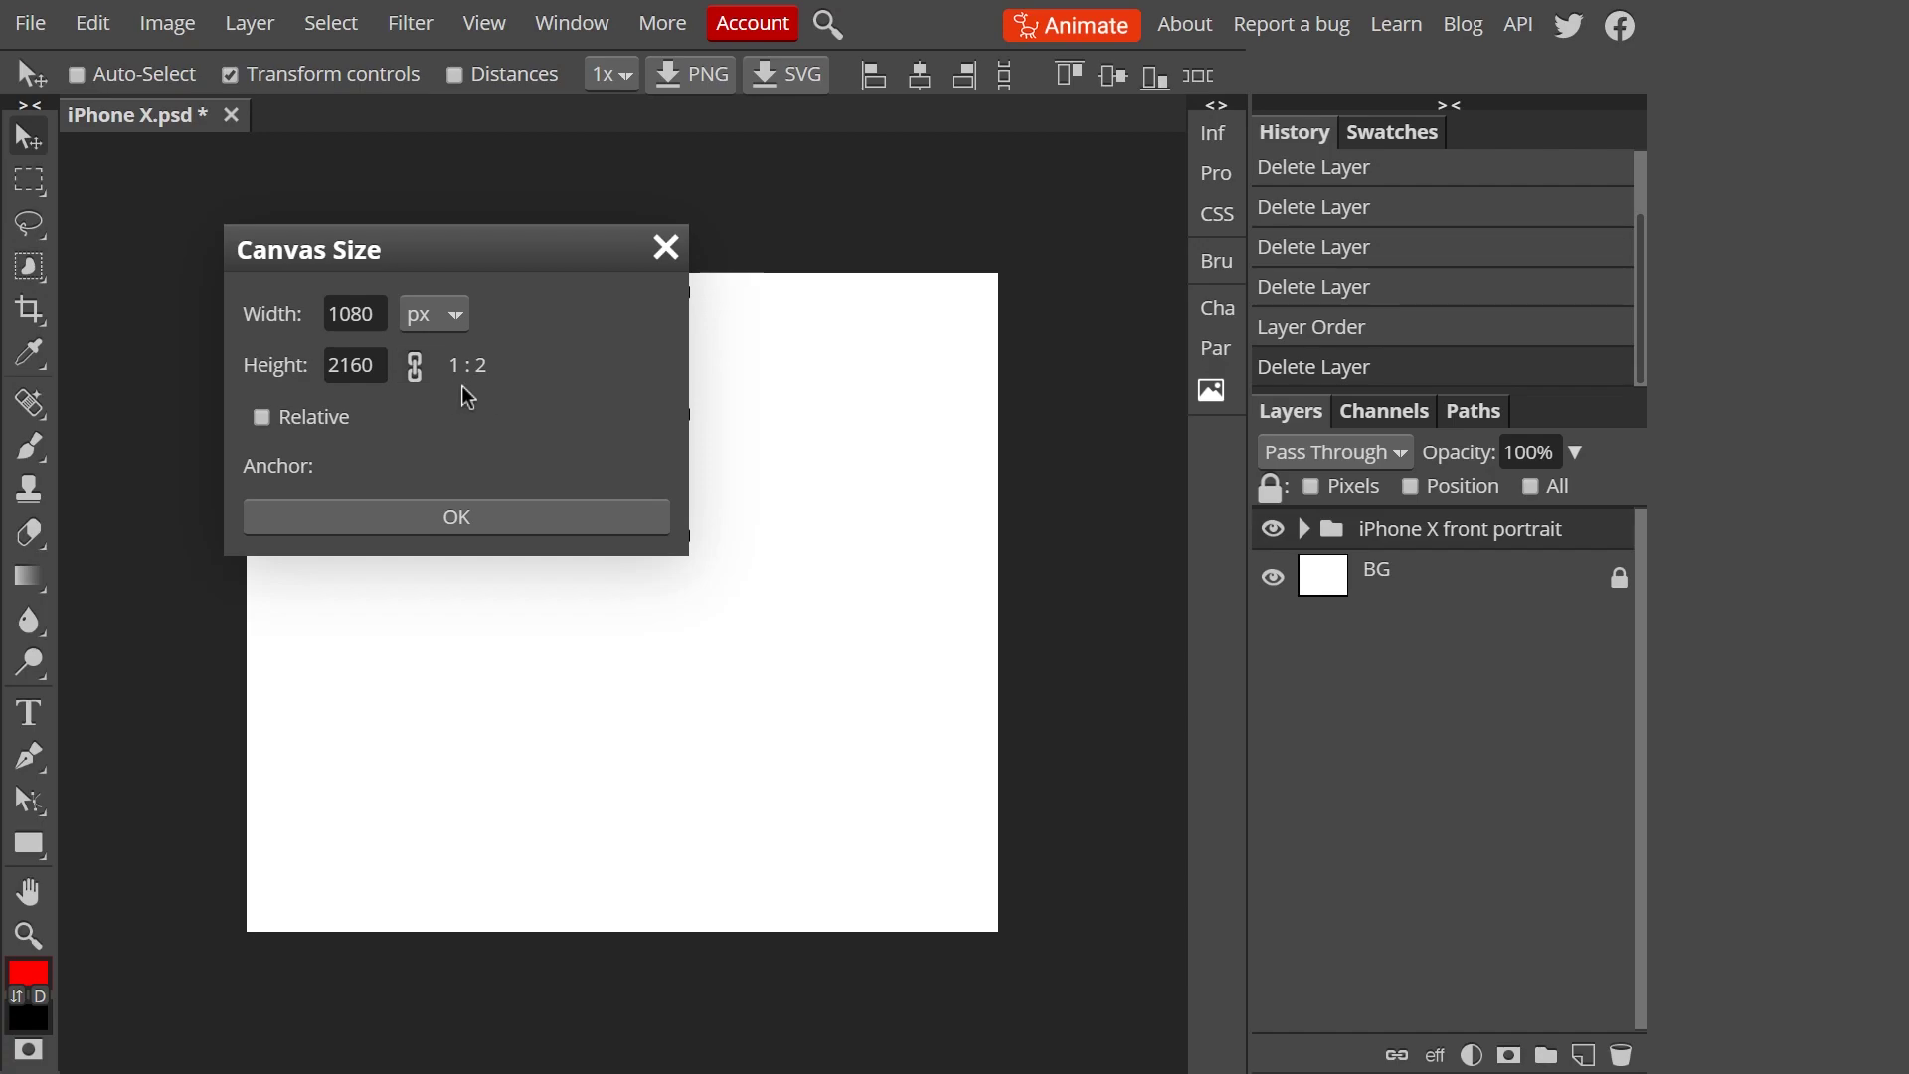
pyautogui.click(456, 517)
# Step: Move and scale the iPhone X front portrait group so the phone fills the resized canvas
pyautogui.moveTo(667, 367); pyautogui.dragTo(660, 559)
pyautogui.moveTo(682, 486); pyautogui.dragTo(663, 525)
pyautogui.hotkey('ctrl', '+')
pyautogui.hotkey('ctrl', '+')
pyautogui.hotkey('ctrl', '+')
pyautogui.hotkey('ctrl', '+')
pyautogui.moveTo(782, 302); pyautogui.dragTo(798, 281)
pyautogui.moveTo(707, 527); pyautogui.dragTo(708, 503)
pyautogui.moveTo(798, 251); pyautogui.dragTo(801, 247)
pyautogui.press('Return')
# Step: Apply a white Color Overlay at 100% opacity to the display shape layer
pyautogui.click(1304, 529)
pyautogui.rightClick(1382, 576)
pyautogui.click(1221, 215)
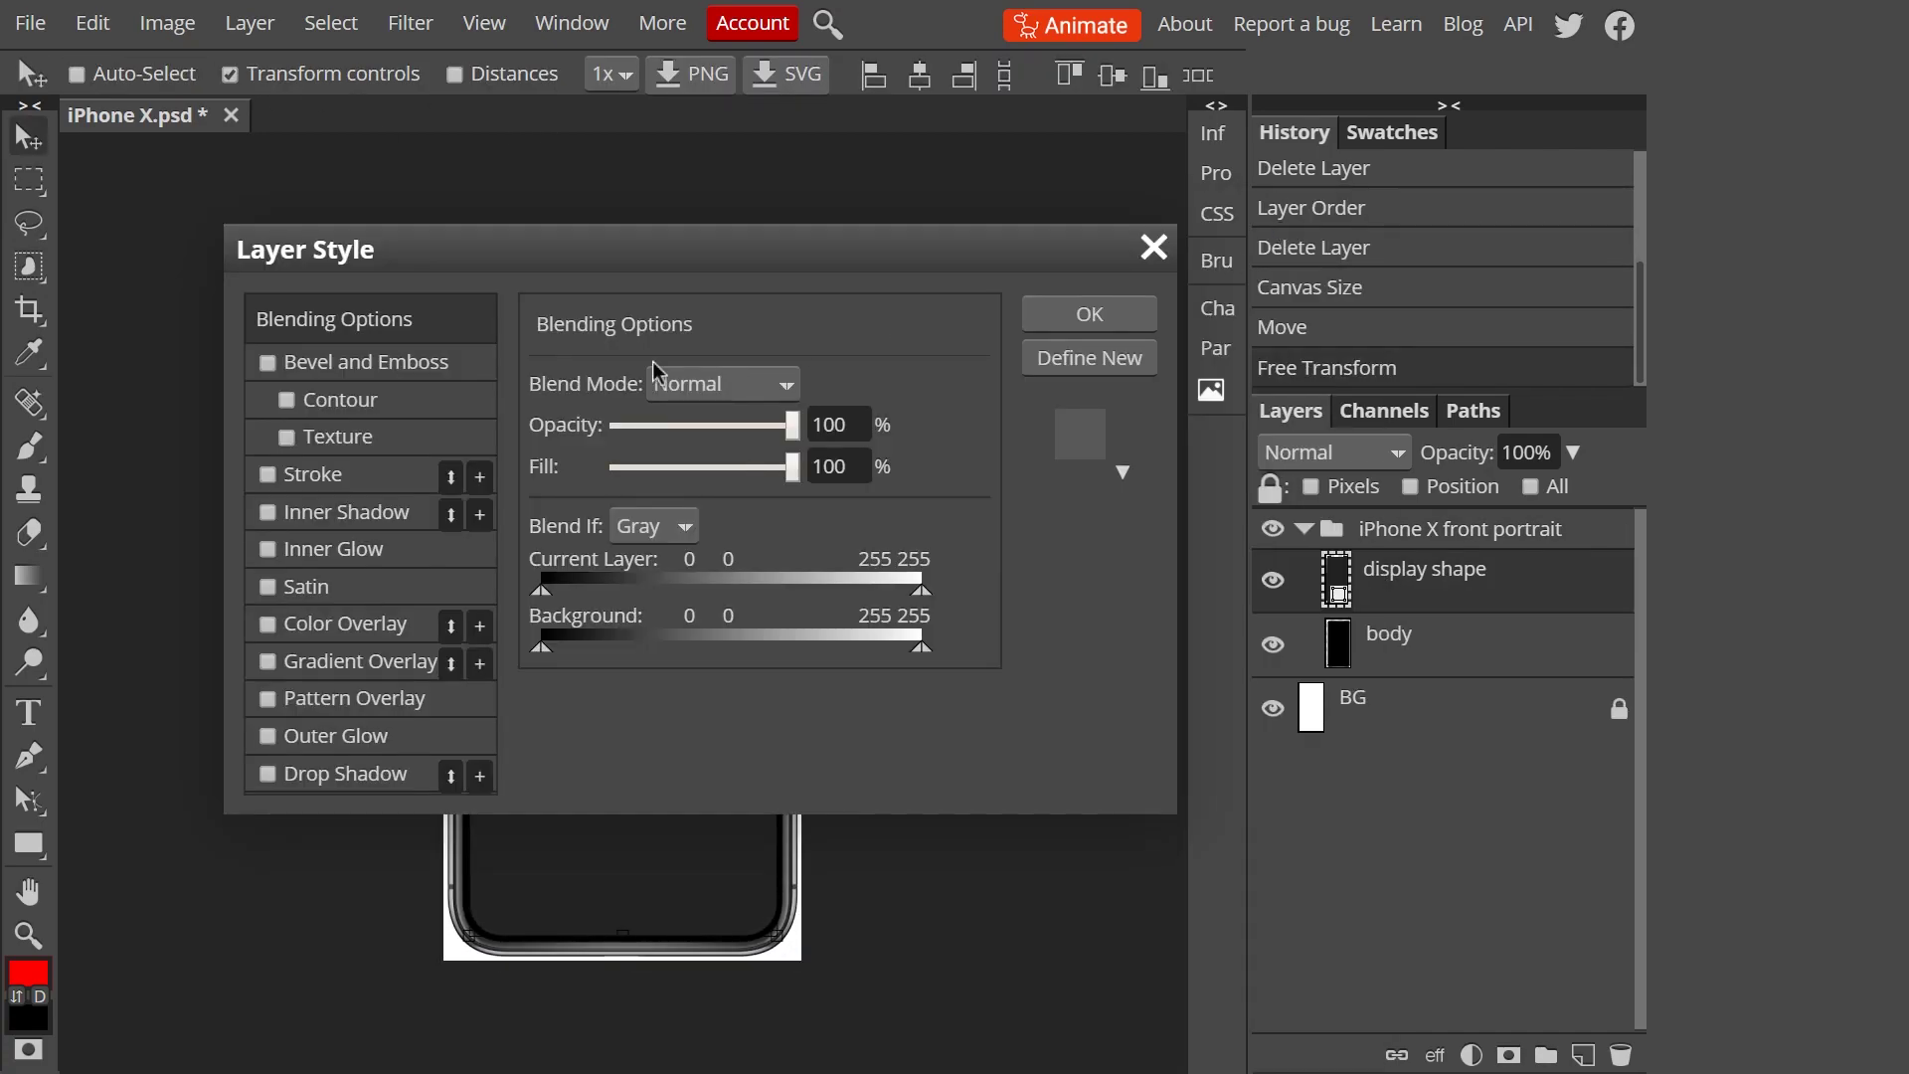
pyautogui.click(268, 626)
pyautogui.click(914, 423)
pyautogui.click(248, 298)
pyautogui.click(797, 647)
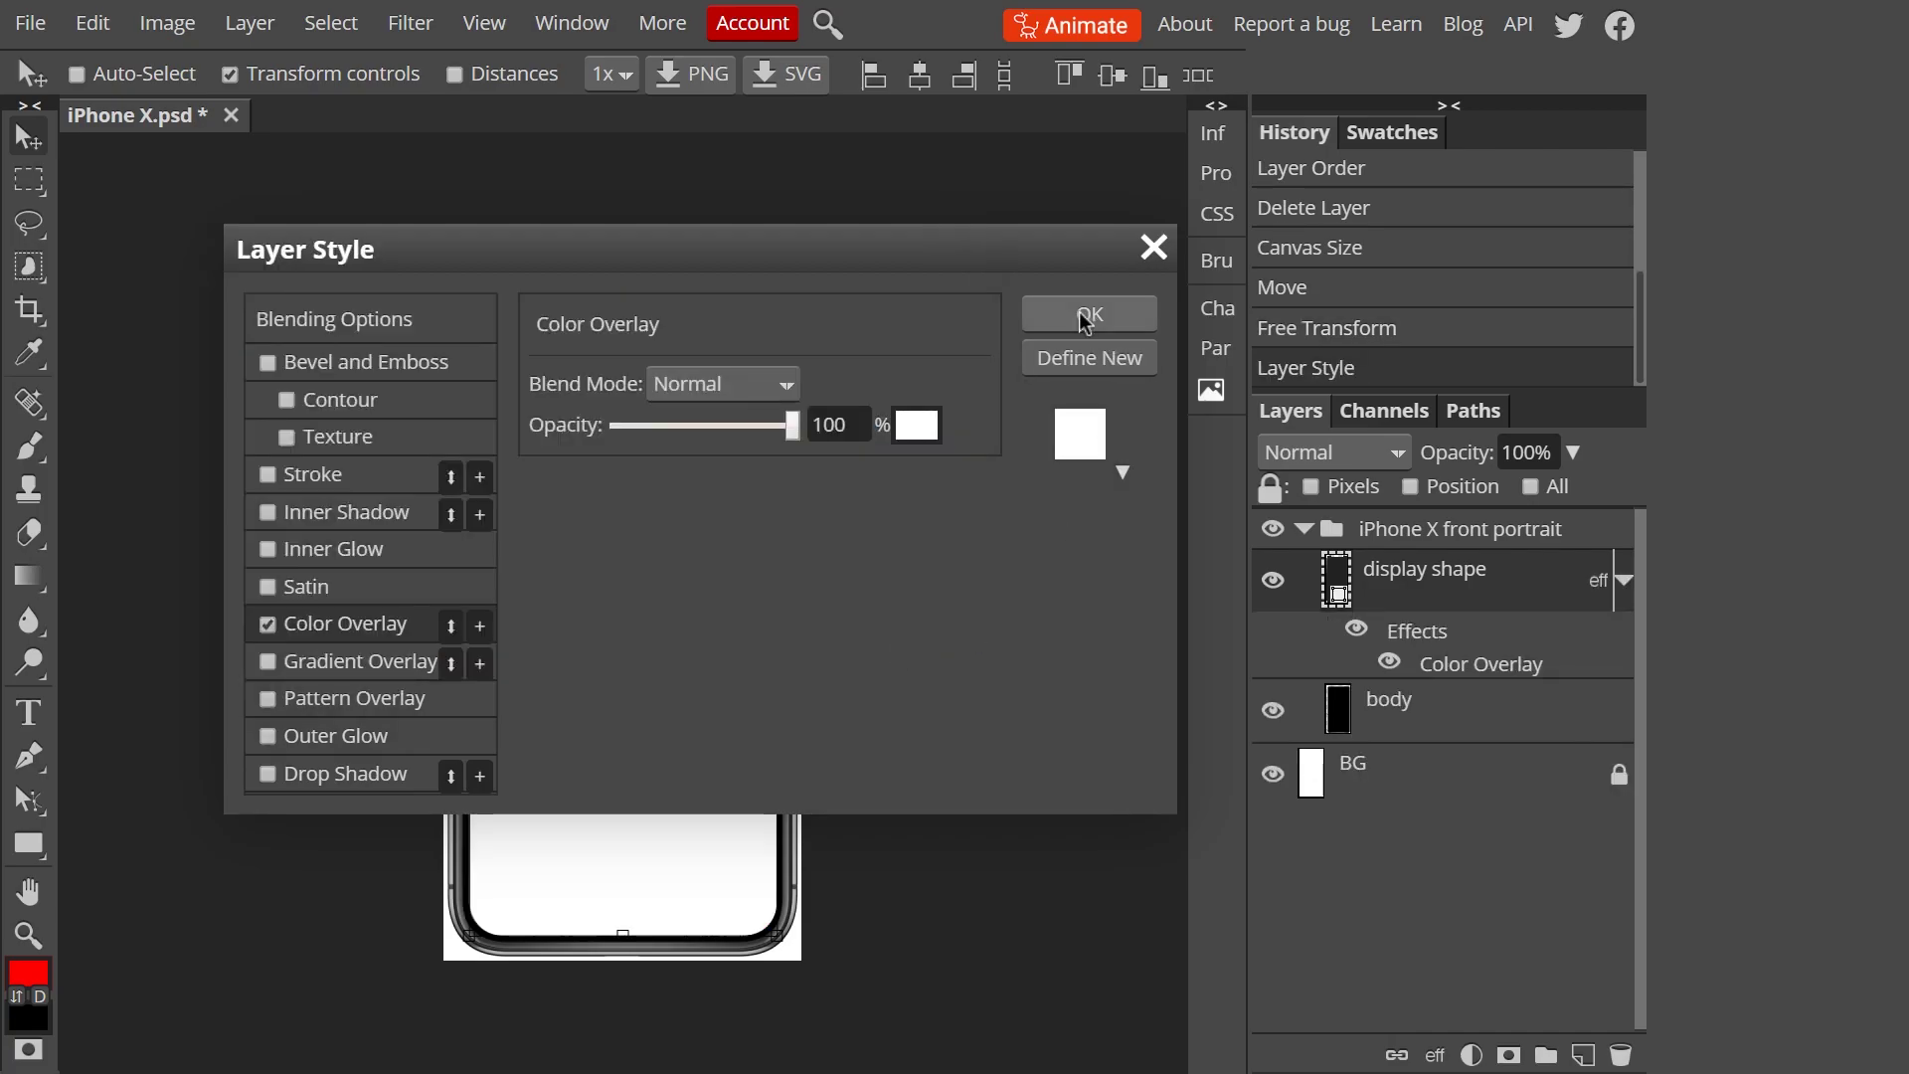
pyautogui.click(1090, 313)
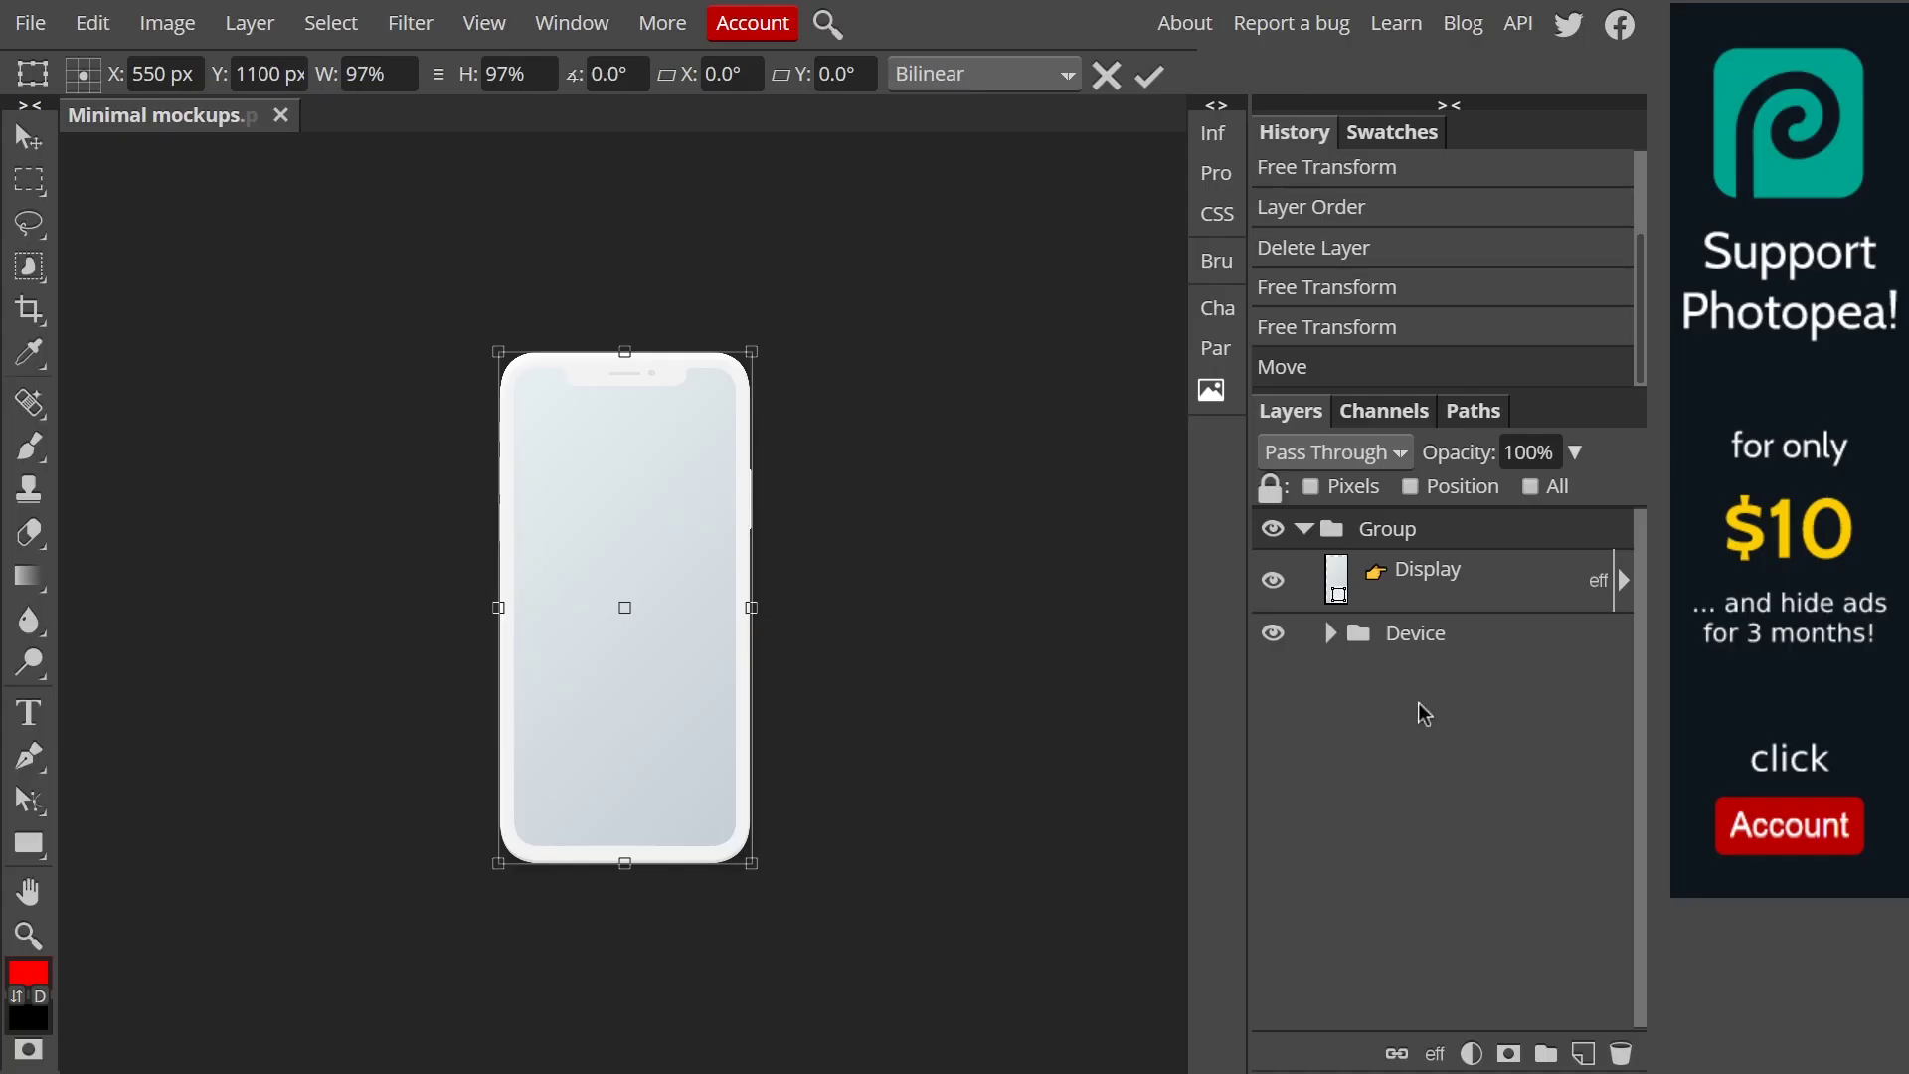
# Step: In the Minimal mockups file, turn off an inner shadow on the Display layer and give it a white (ffffff) Color Overlay
pyautogui.click(1418, 575)
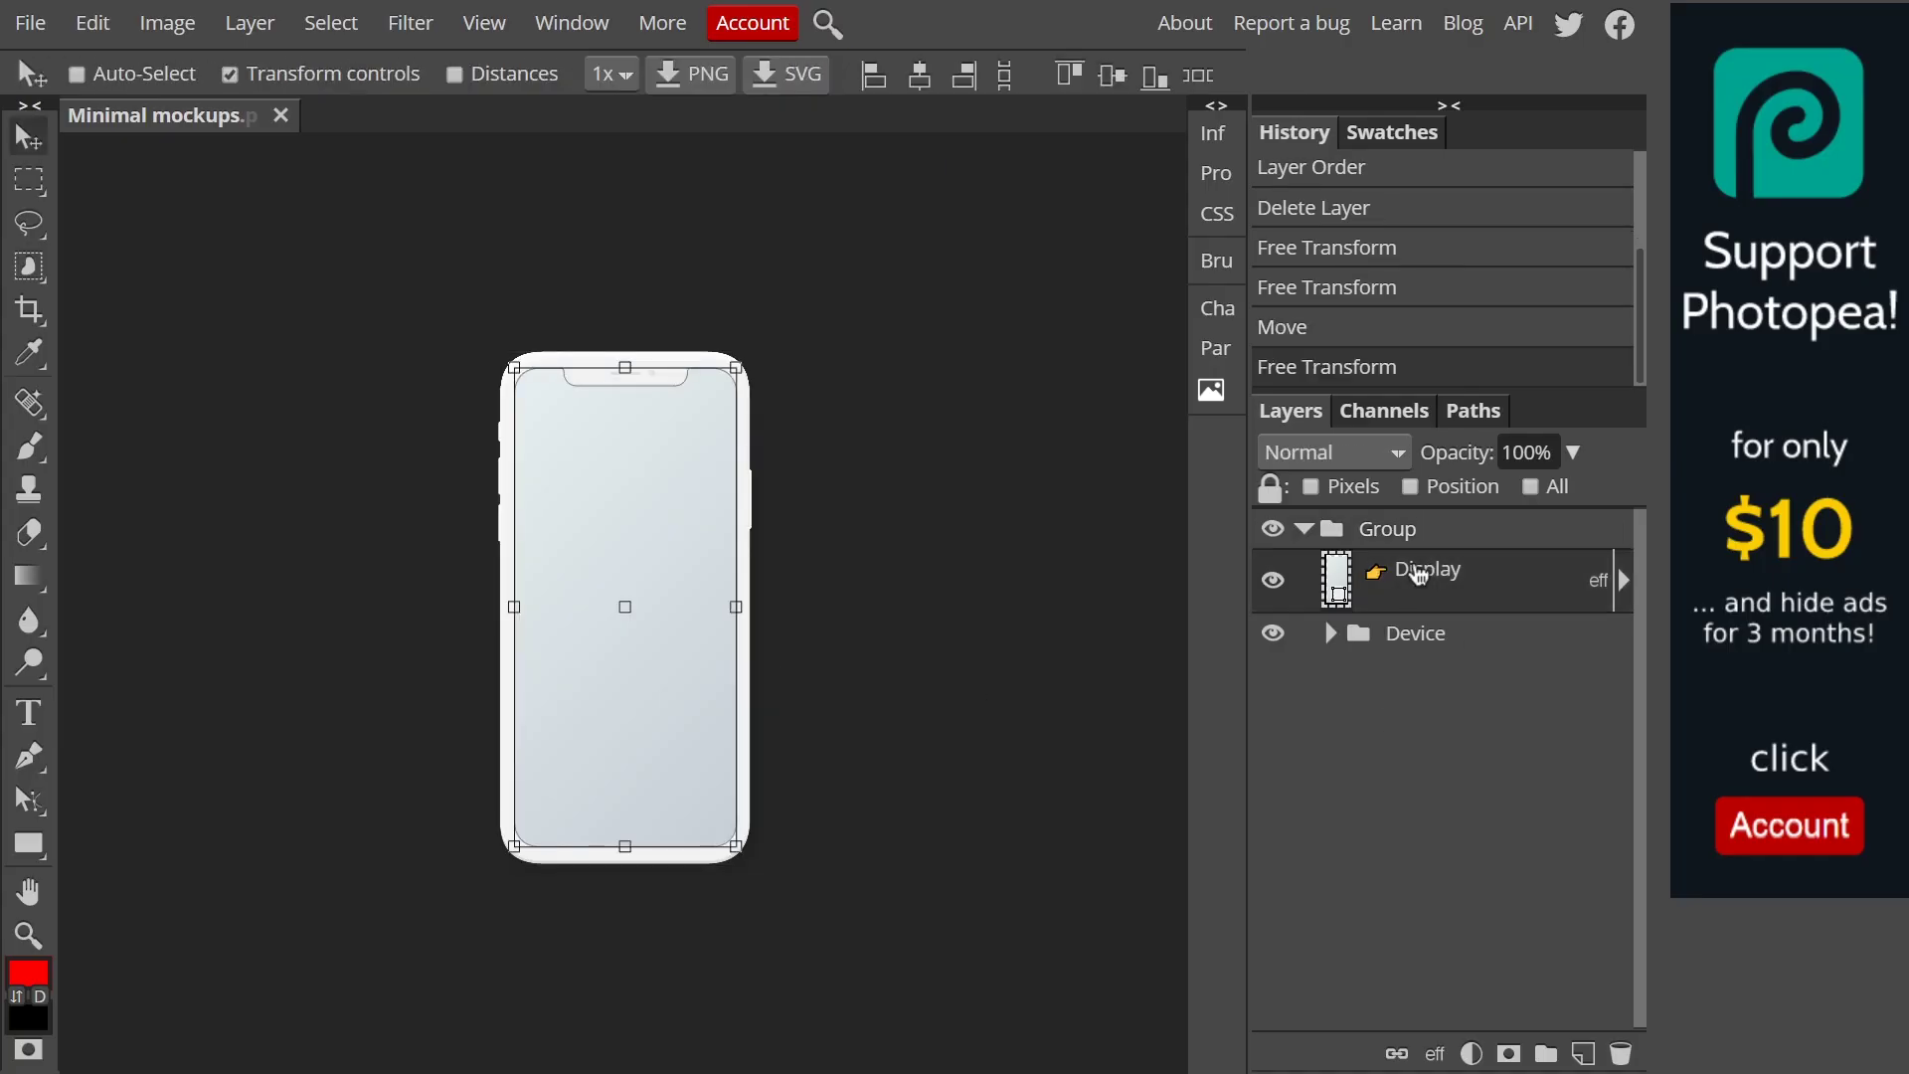
pyautogui.rightClick(1419, 575)
pyautogui.click(1342, 213)
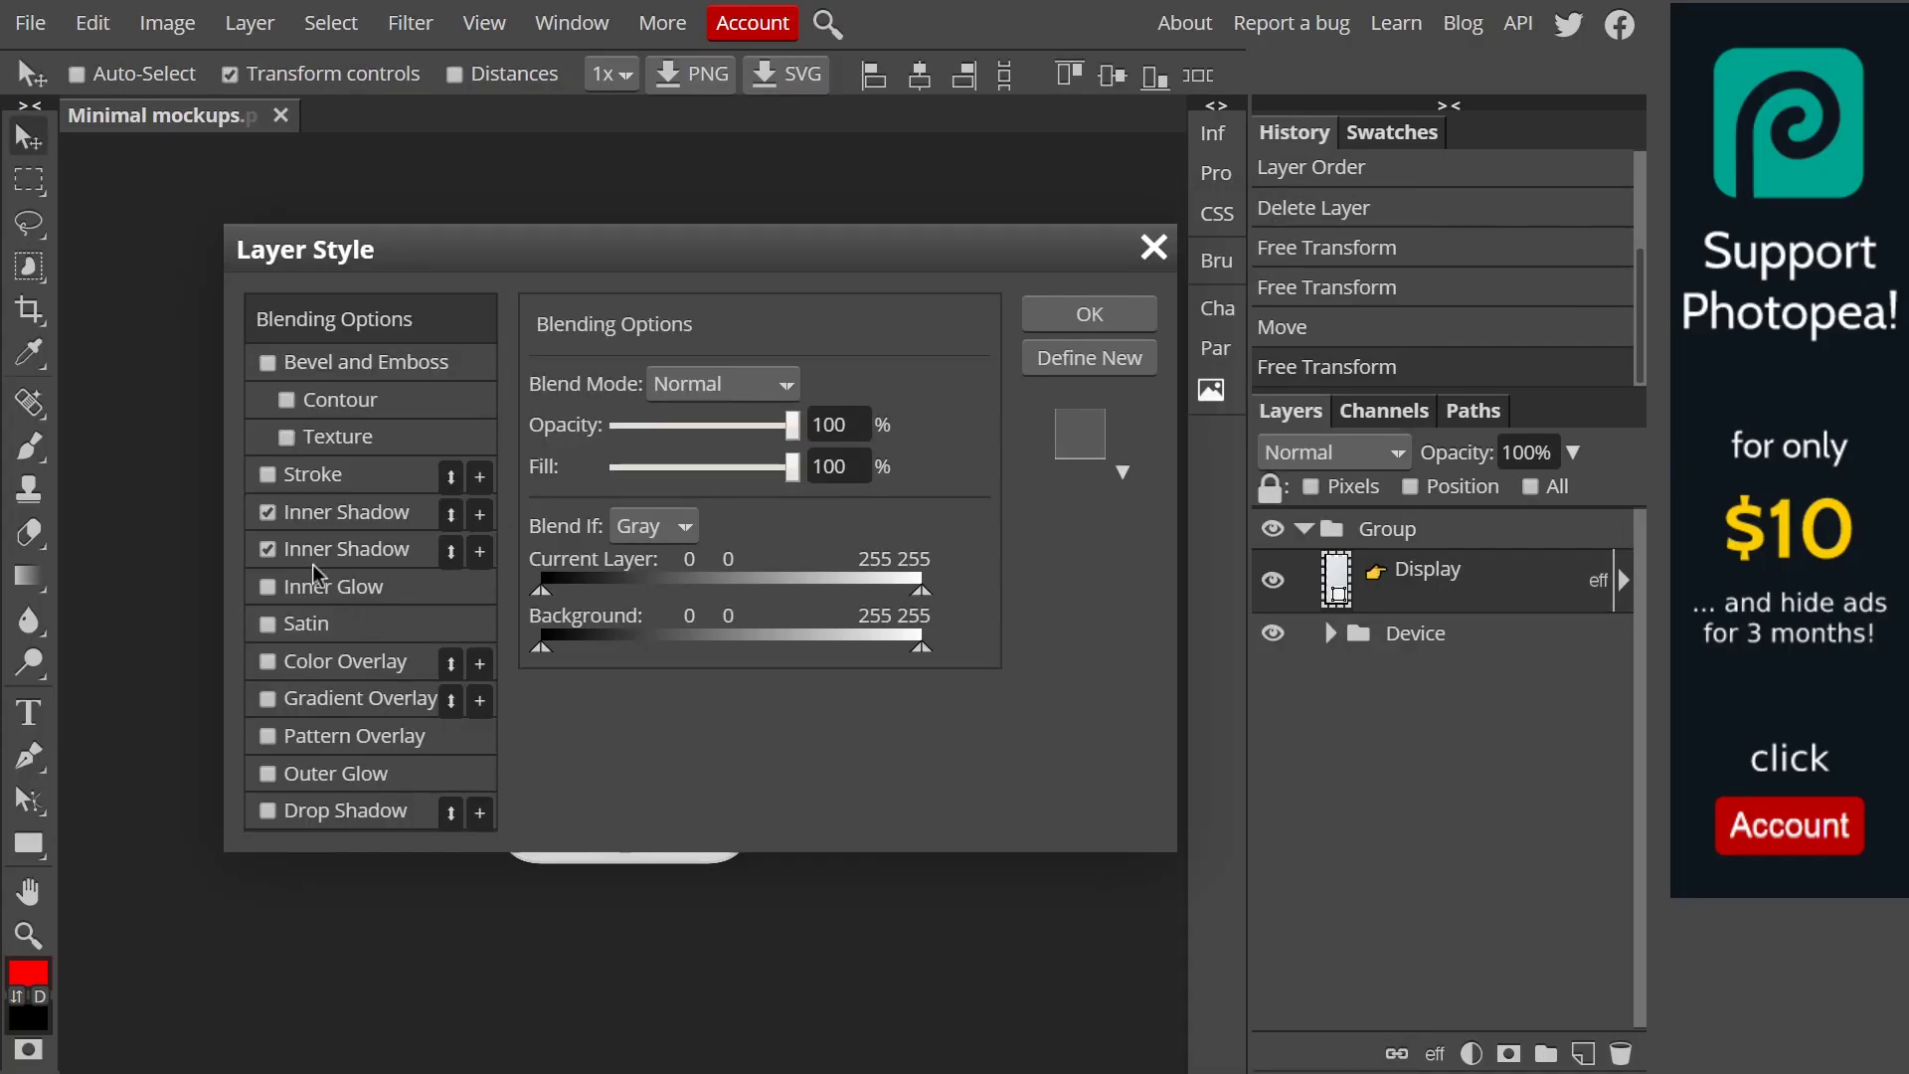
pyautogui.click(267, 512)
pyautogui.click(311, 663)
pyautogui.click(917, 424)
pyautogui.moveTo(288, 328); pyautogui.dragTo(213, 233)
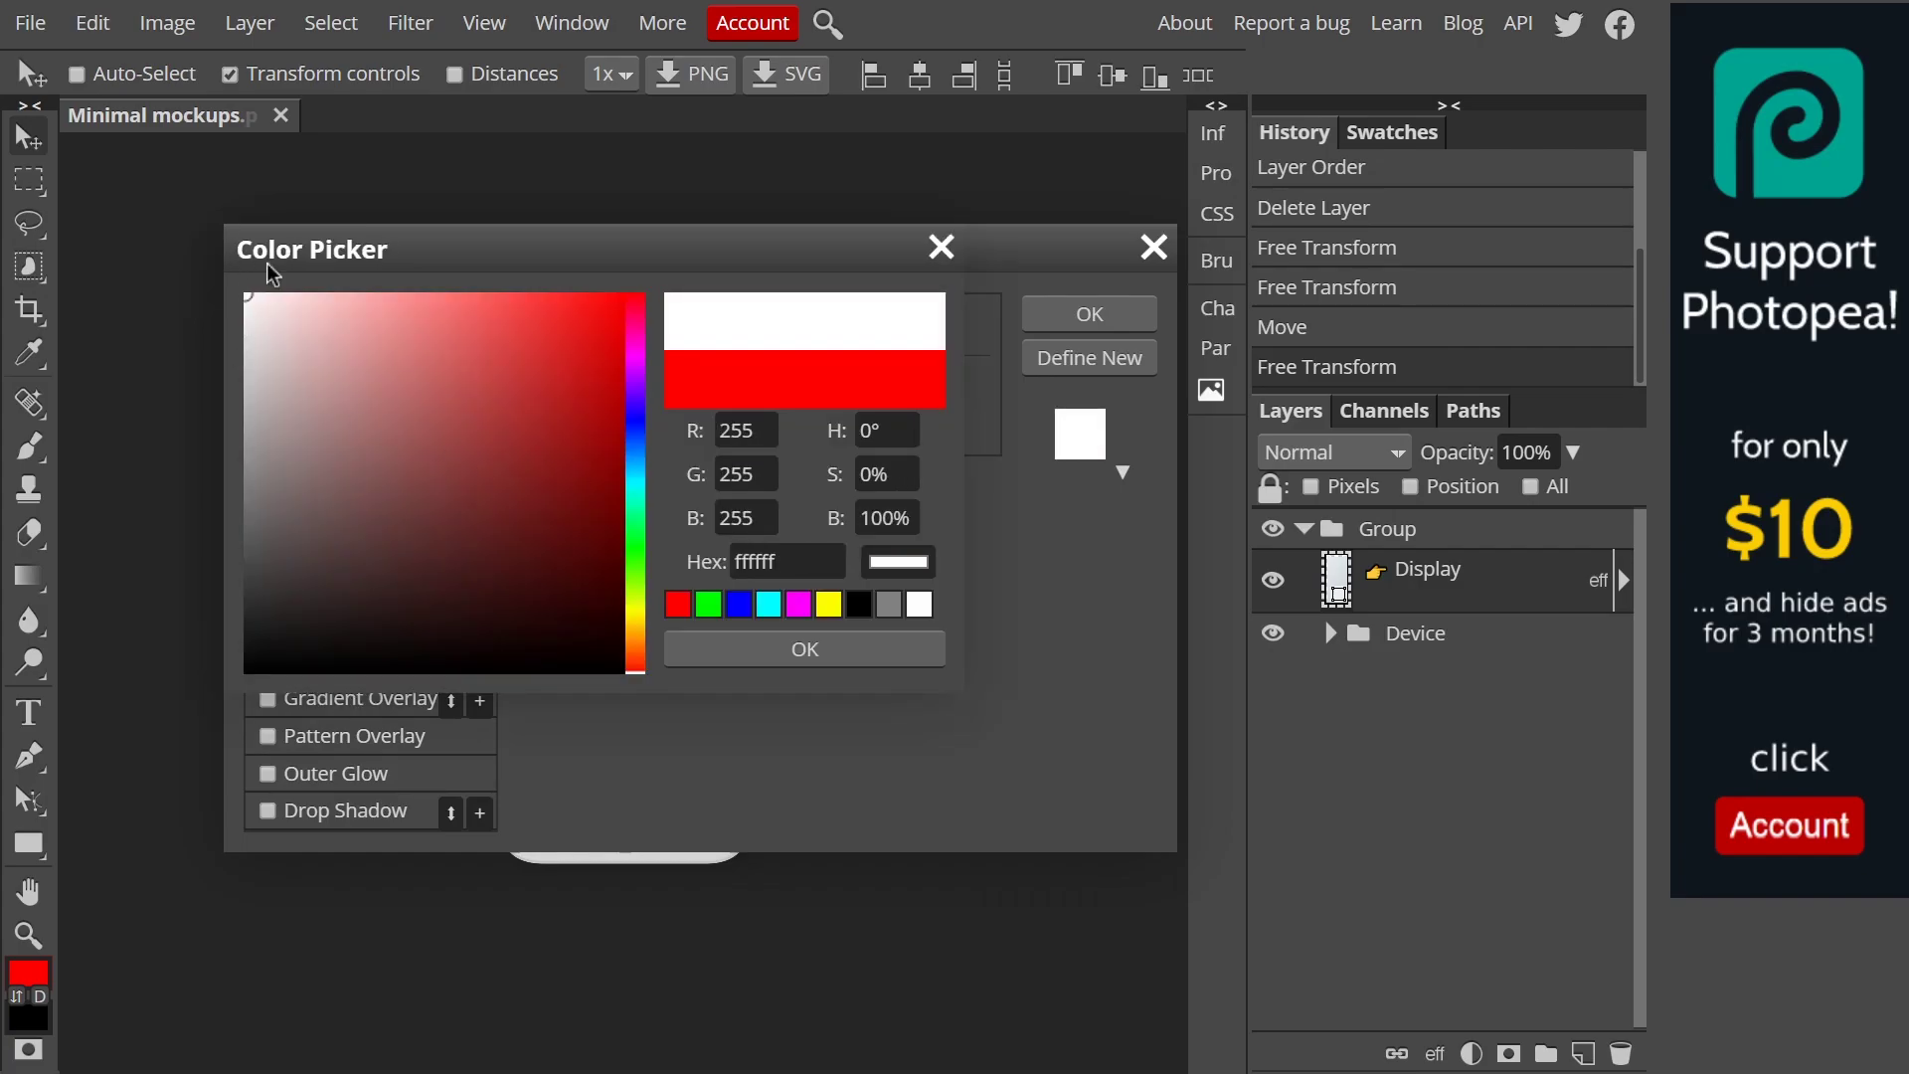
pyautogui.click(805, 656)
pyautogui.click(1083, 316)
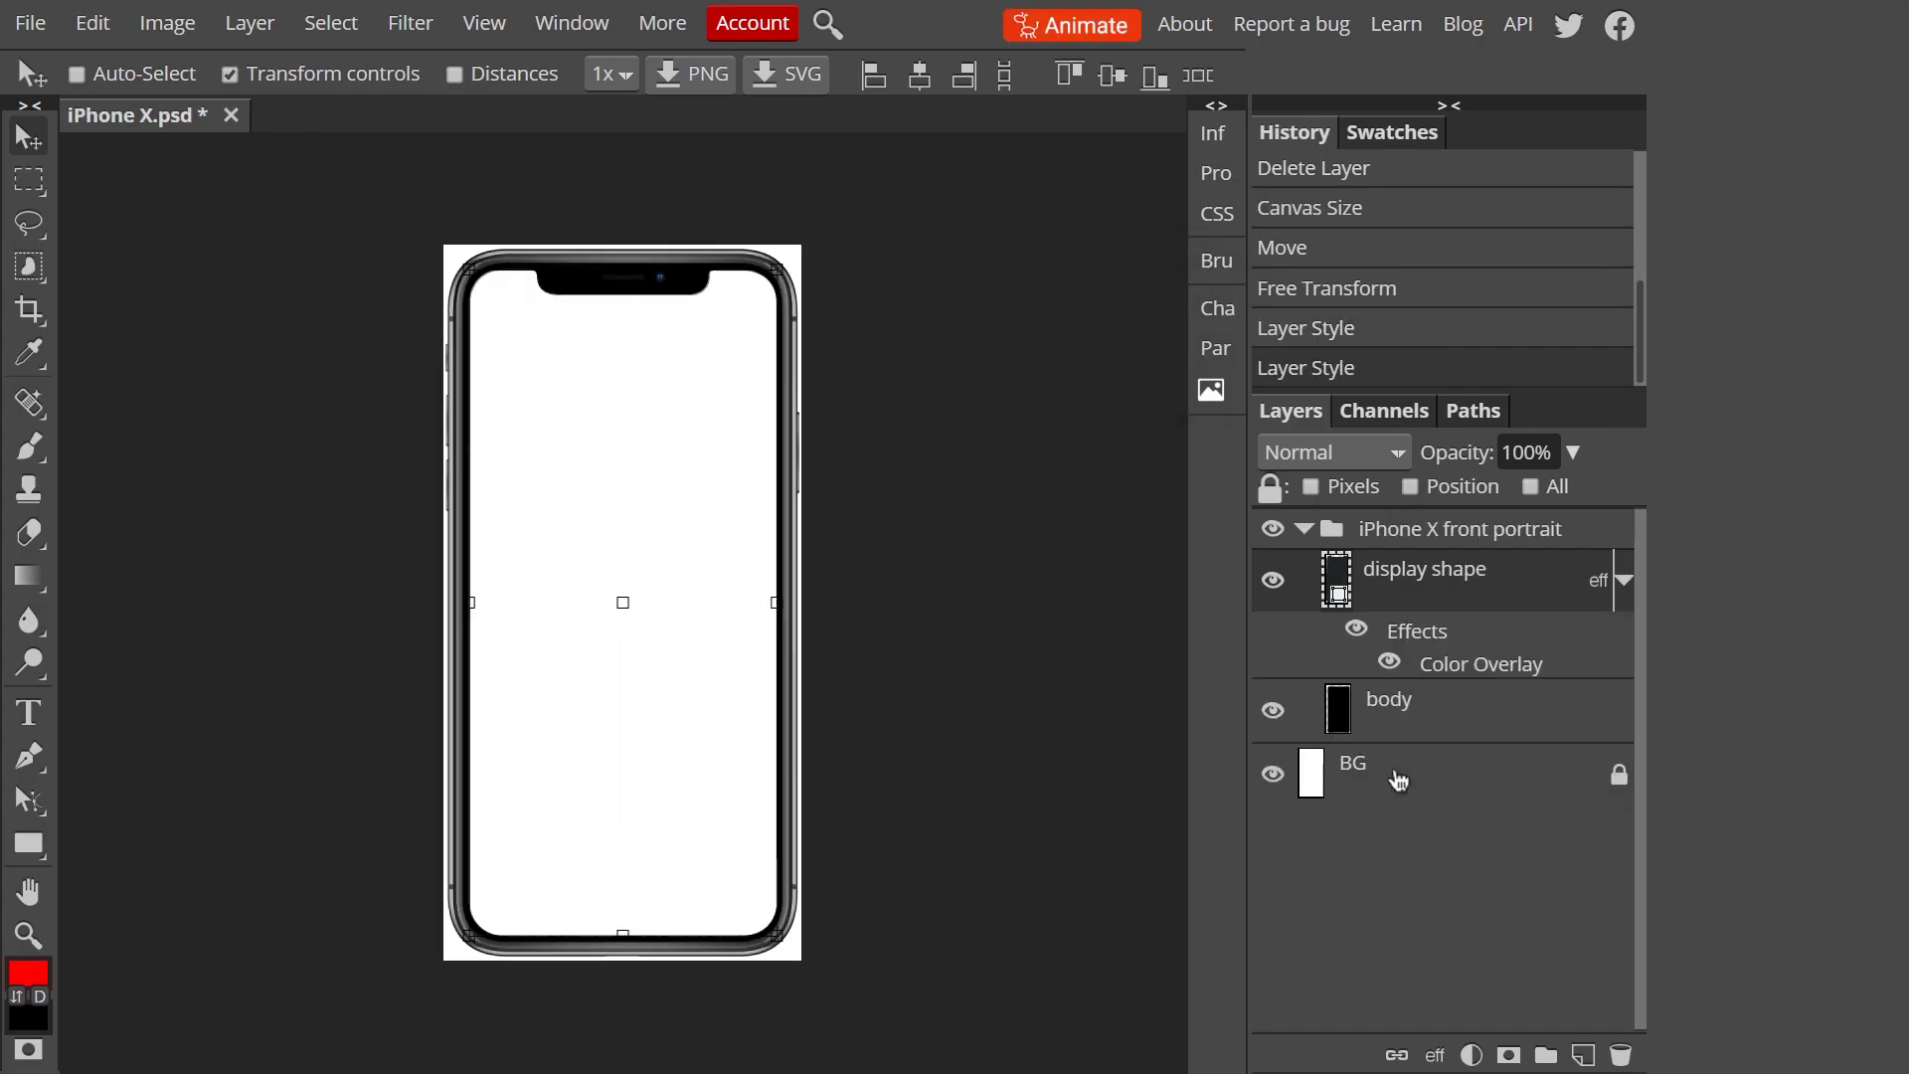
# Step: Delete the BG layer in iPhone X.psd, collapse the phone group and turn on distance display
pyautogui.click(1621, 1054)
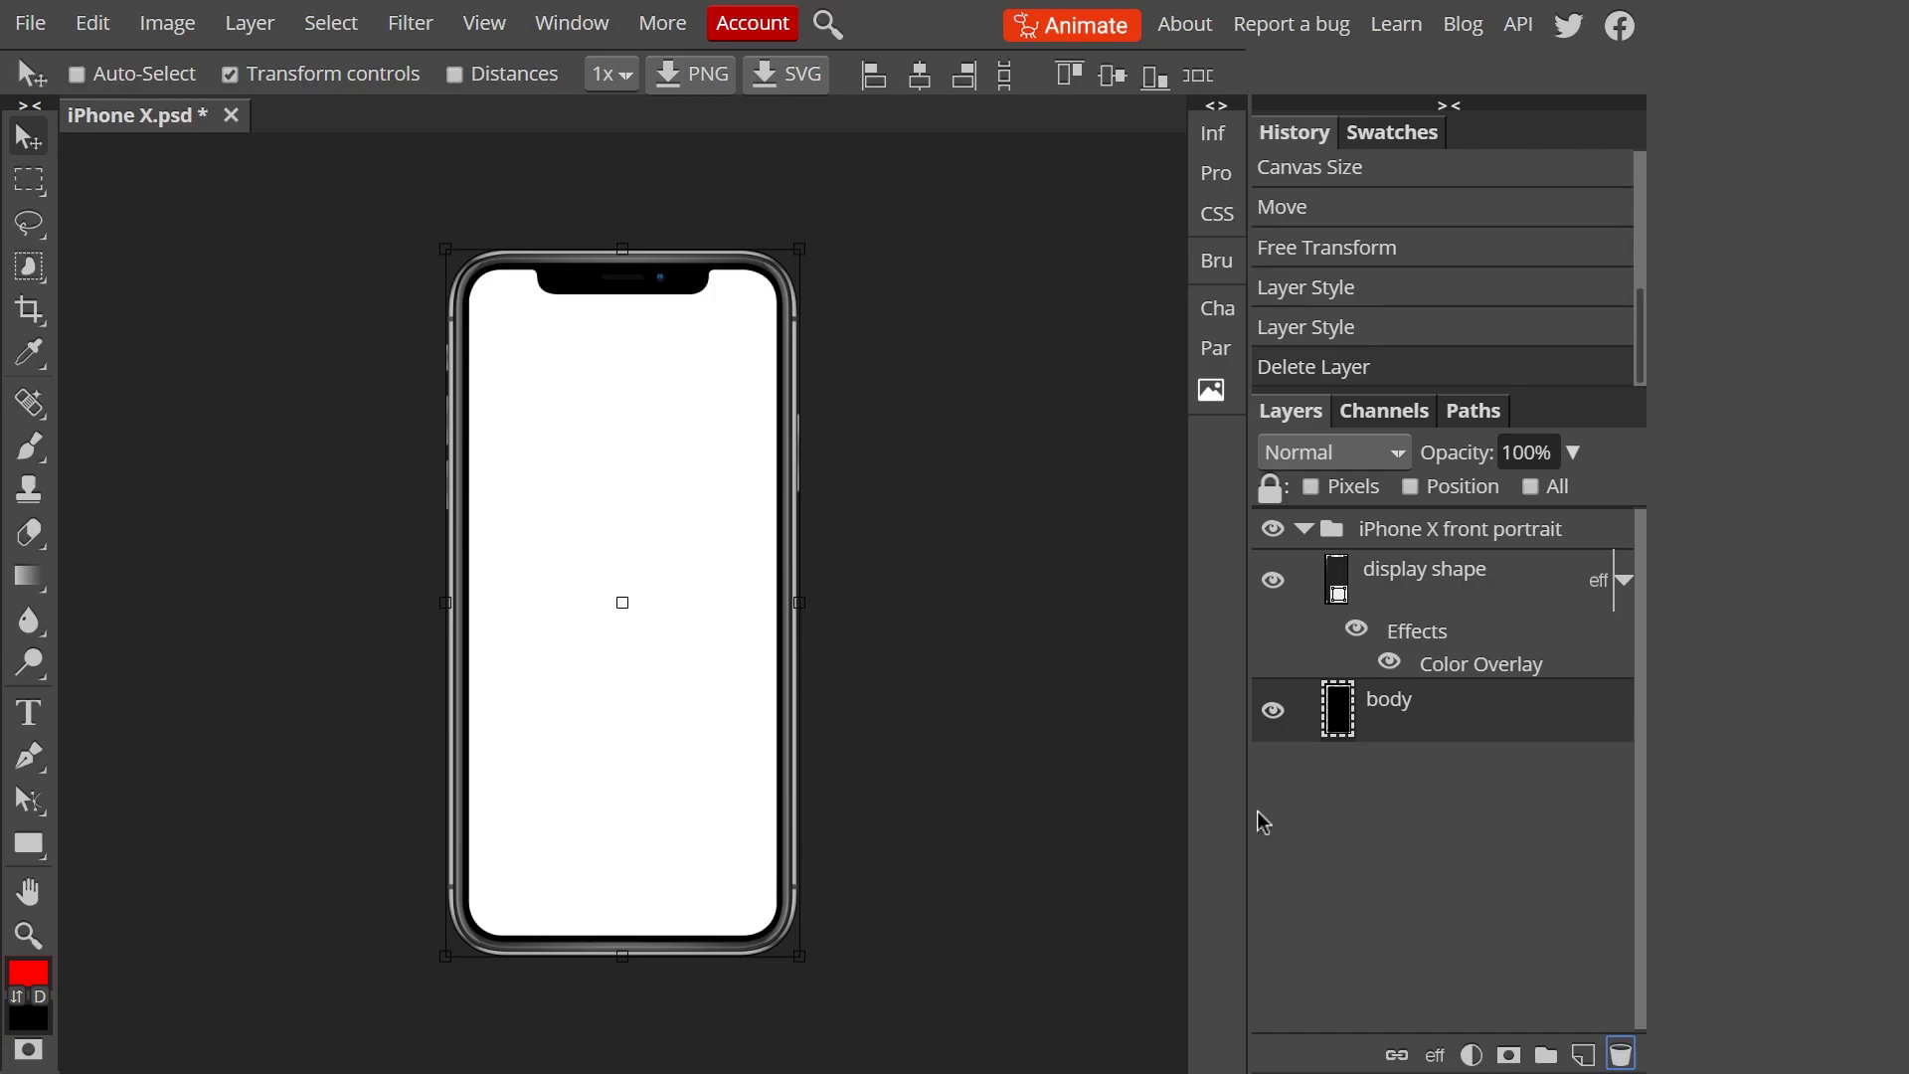
pyautogui.click(1303, 529)
pyautogui.scroll(-2, 774, 610)
pyautogui.click(454, 74)
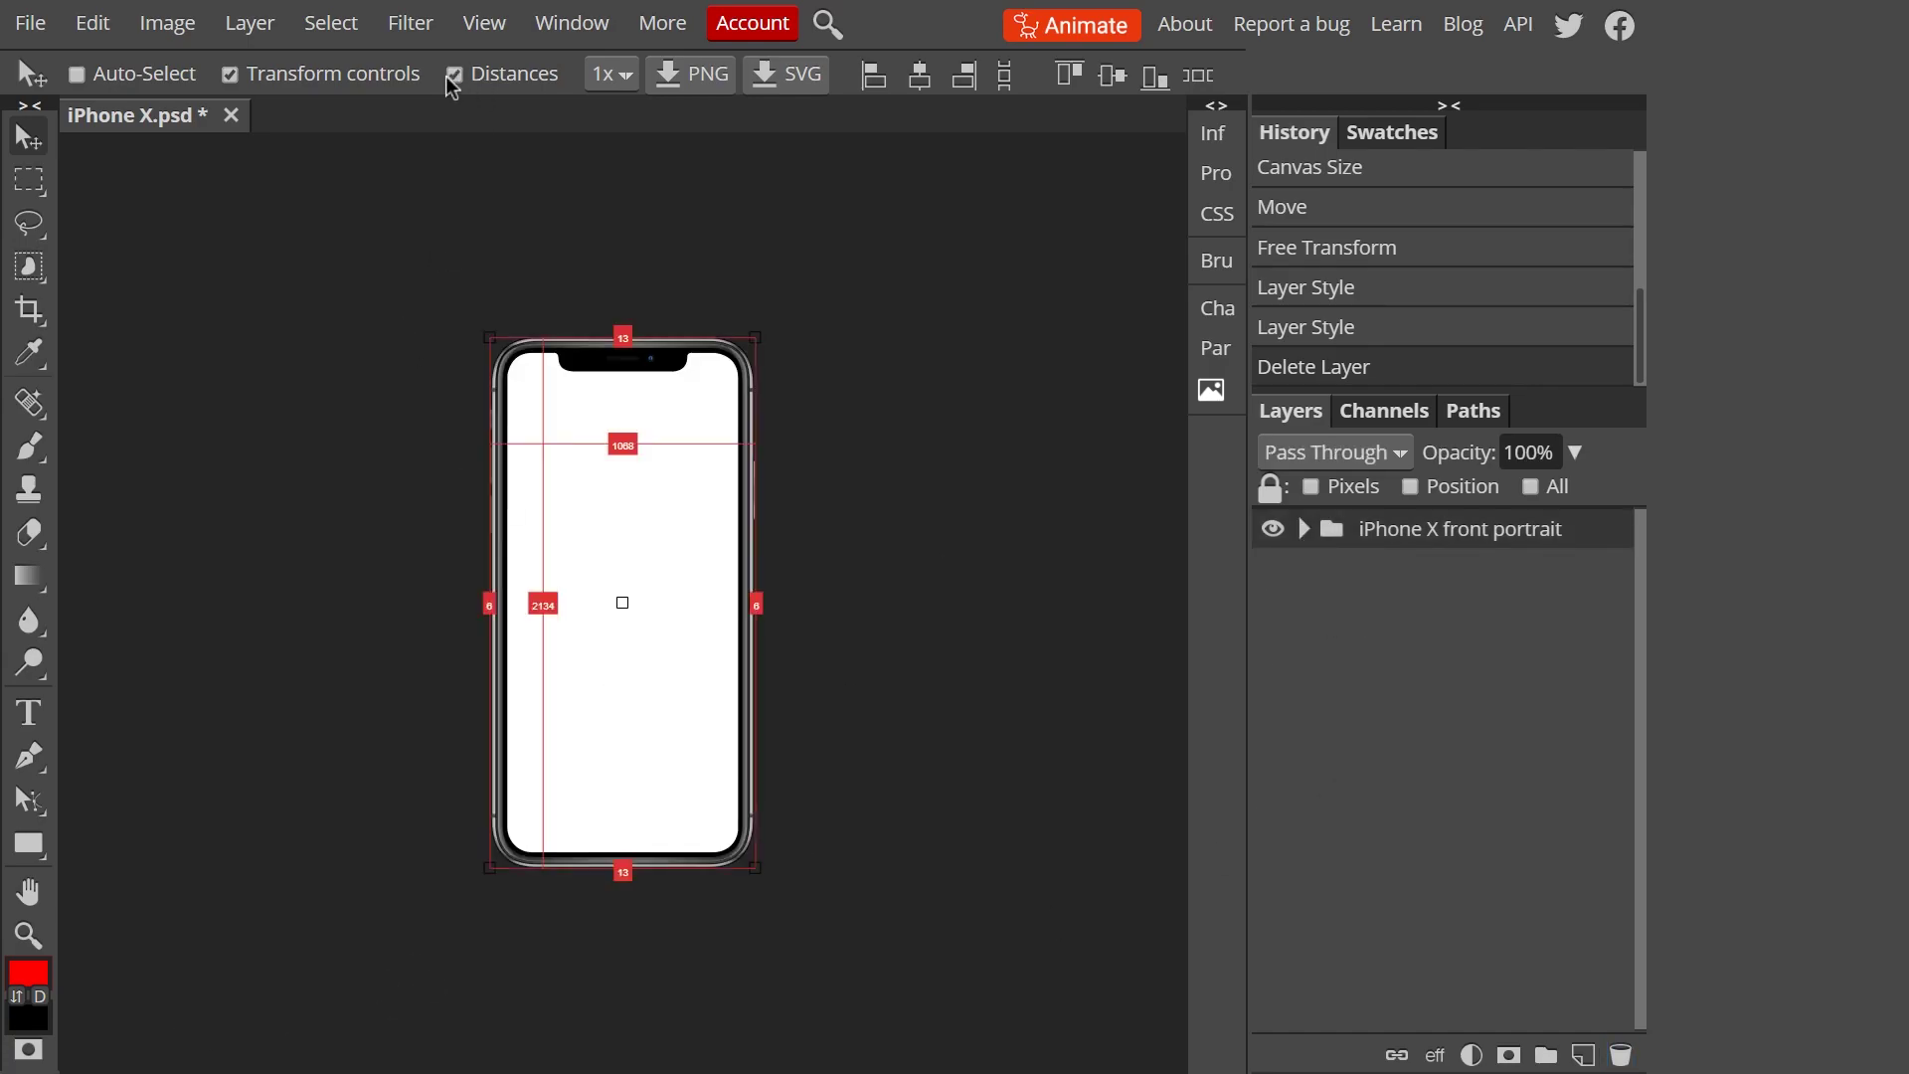
# Step: Set up a PNG web export of the phone image at 1080 by 2160 px and inspect its preview
pyautogui.click(30, 22)
pyautogui.moveTo(89, 456)
pyautogui.click(418, 454)
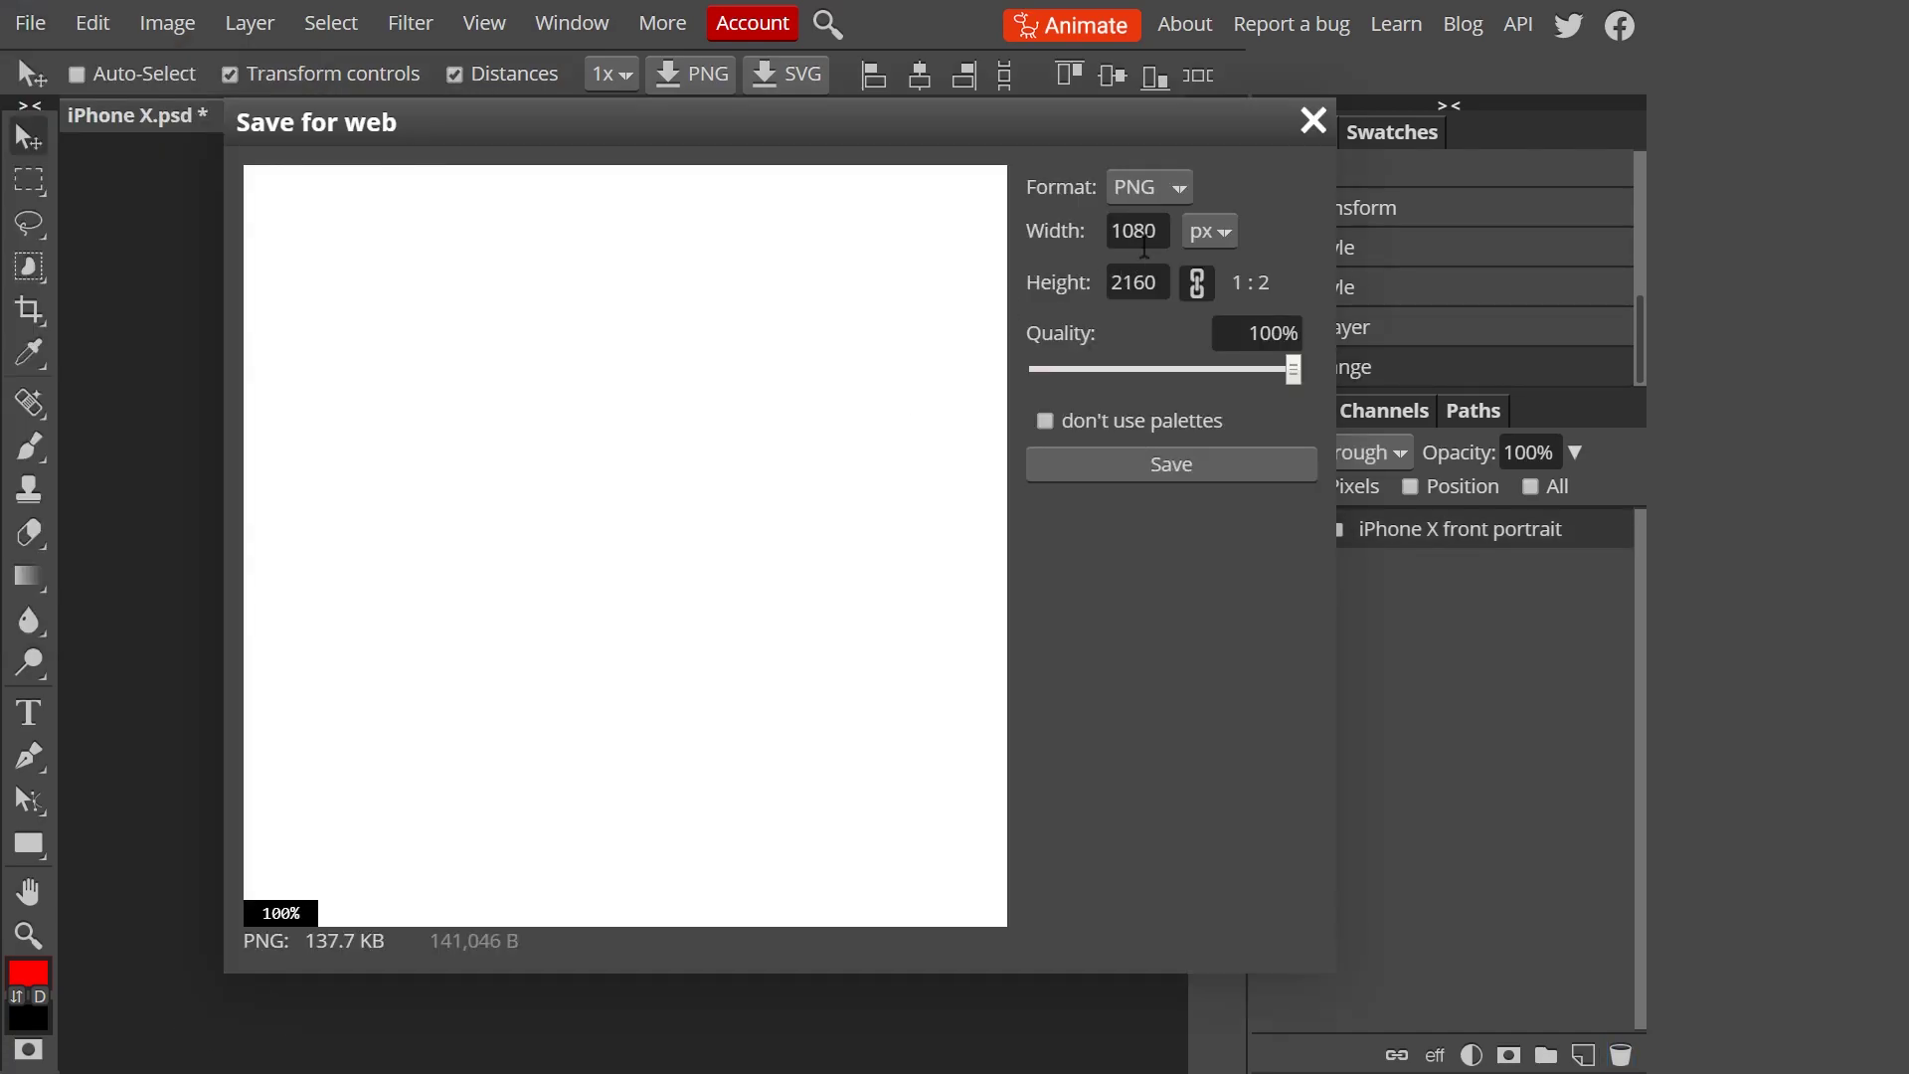
pyautogui.scroll(-4, 669, 520)
pyautogui.scroll(2, 710, 245)
pyautogui.scroll(-1, 710, 246)
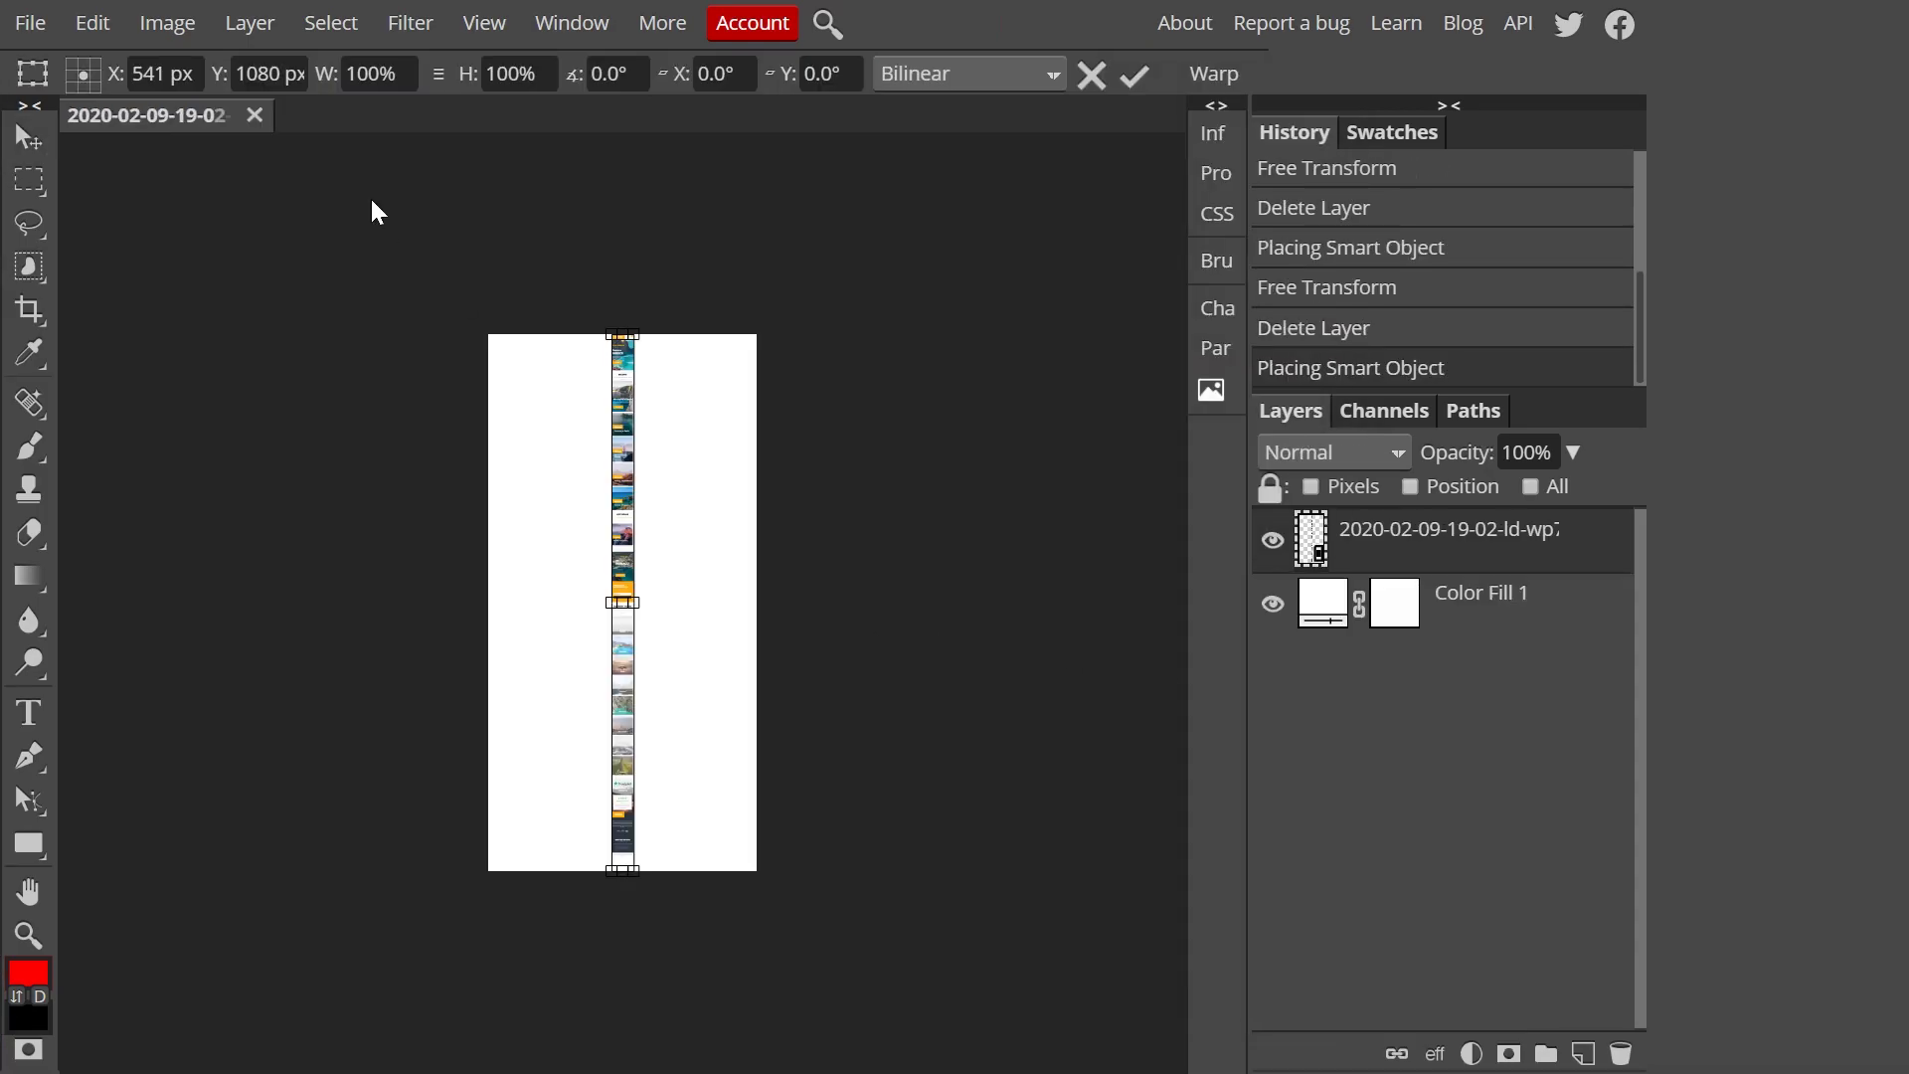
# Step: Scale the placed website screenshot to 1213% in width and height and position it to fill the canvas width
pyautogui.doubleClick(363, 73)
pyautogui.write('1213')
pyautogui.press('Tab')
pyautogui.write('1213')
pyautogui.press('Return')
pyautogui.moveTo(682, 608)
pyautogui.mouseDown()
pyautogui.moveTo(694, 707)
pyautogui.moveTo(642, 648)
pyautogui.moveTo(647, 451)
pyautogui.moveTo(640, 706)
pyautogui.moveTo(654, 587)
pyautogui.moveTo(656, 632)
pyautogui.moveTo(660, 609)
pyautogui.mouseUp()
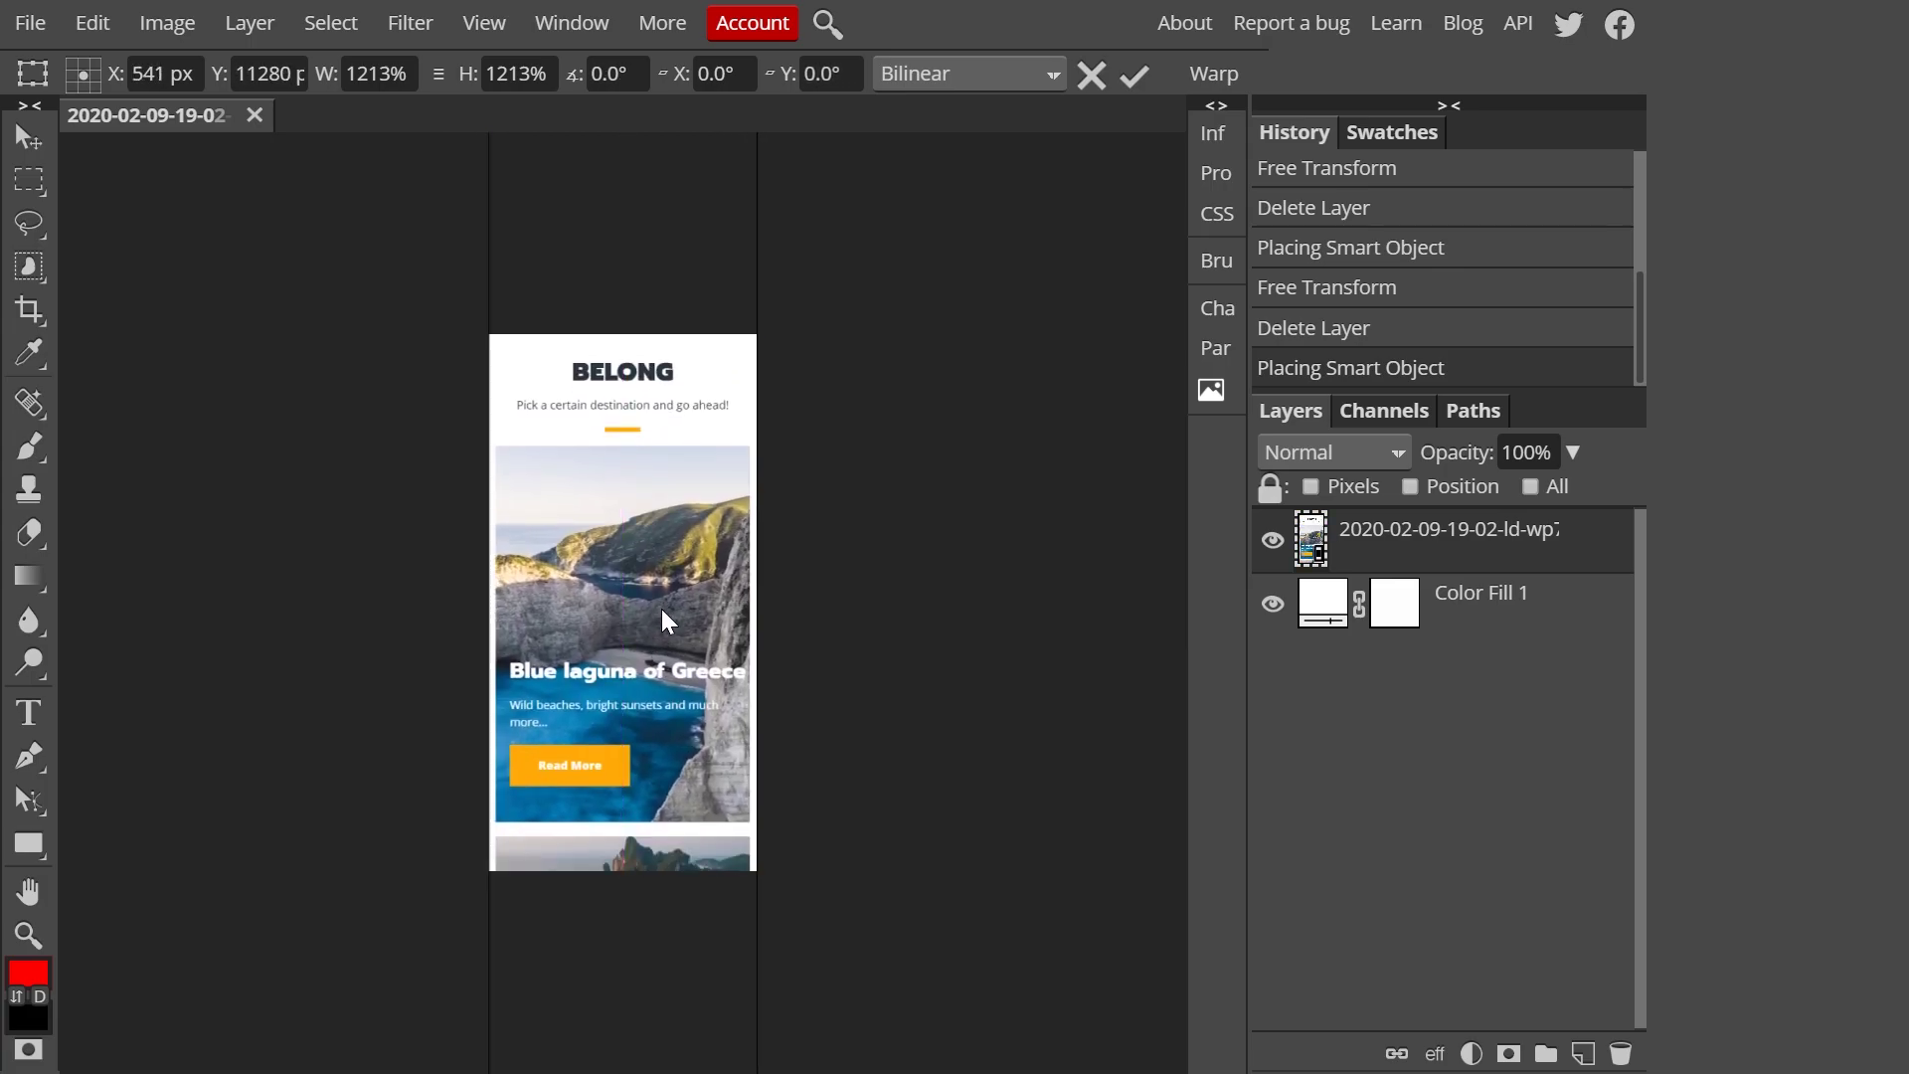
# Step: Export the enlarged website screenshot as a web image, adjusting its quality before saving
pyautogui.click(30, 22)
pyautogui.moveTo(89, 455)
pyautogui.click(420, 511)
pyautogui.moveTo(1298, 368); pyautogui.dragTo(1310, 380)
pyautogui.click(1190, 465)
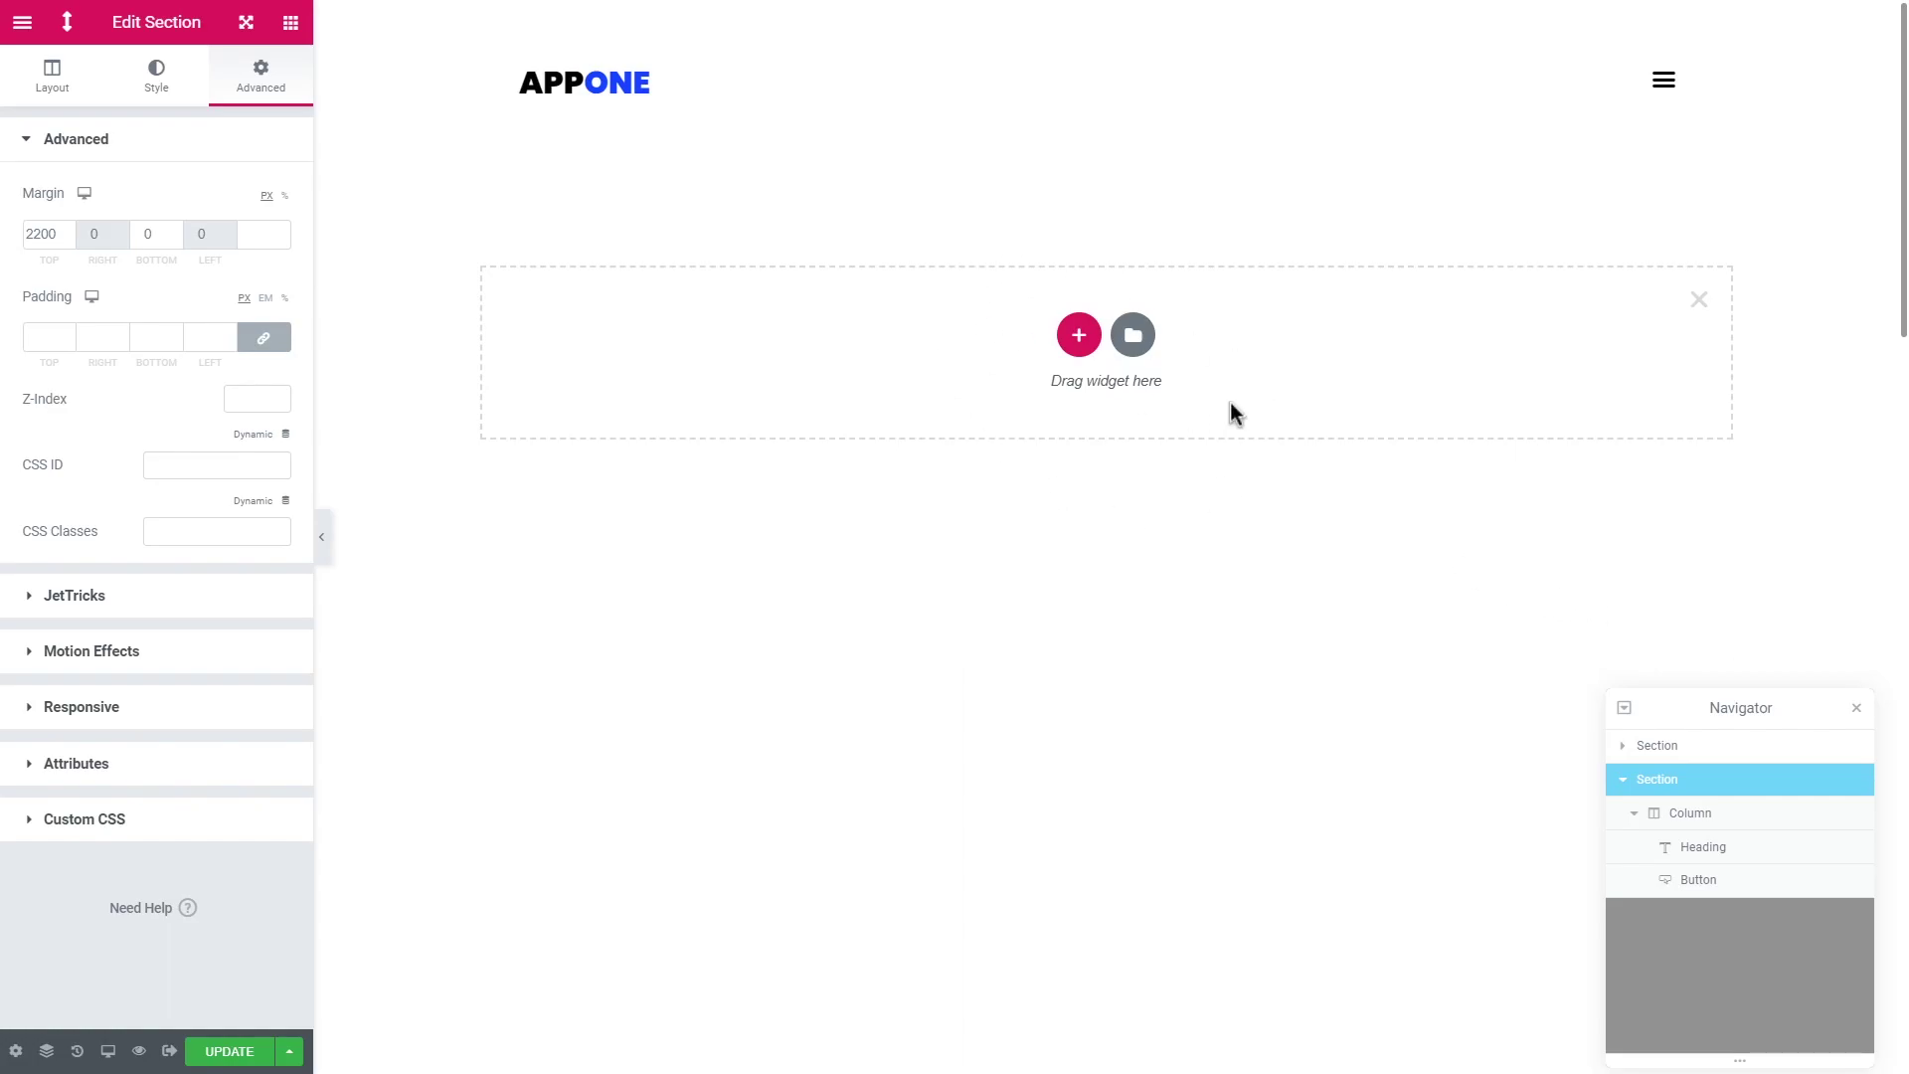
# Step: In Elementor, add a two-column section below the header and set its height to Min Height of 600 px
pyautogui.click(1079, 335)
pyautogui.click(932, 398)
pyautogui.click(216, 417)
pyautogui.click(242, 503)
# Step: Stretch the new section across the page and set its content width to Boxed
pyautogui.click(262, 188)
pyautogui.click(217, 278)
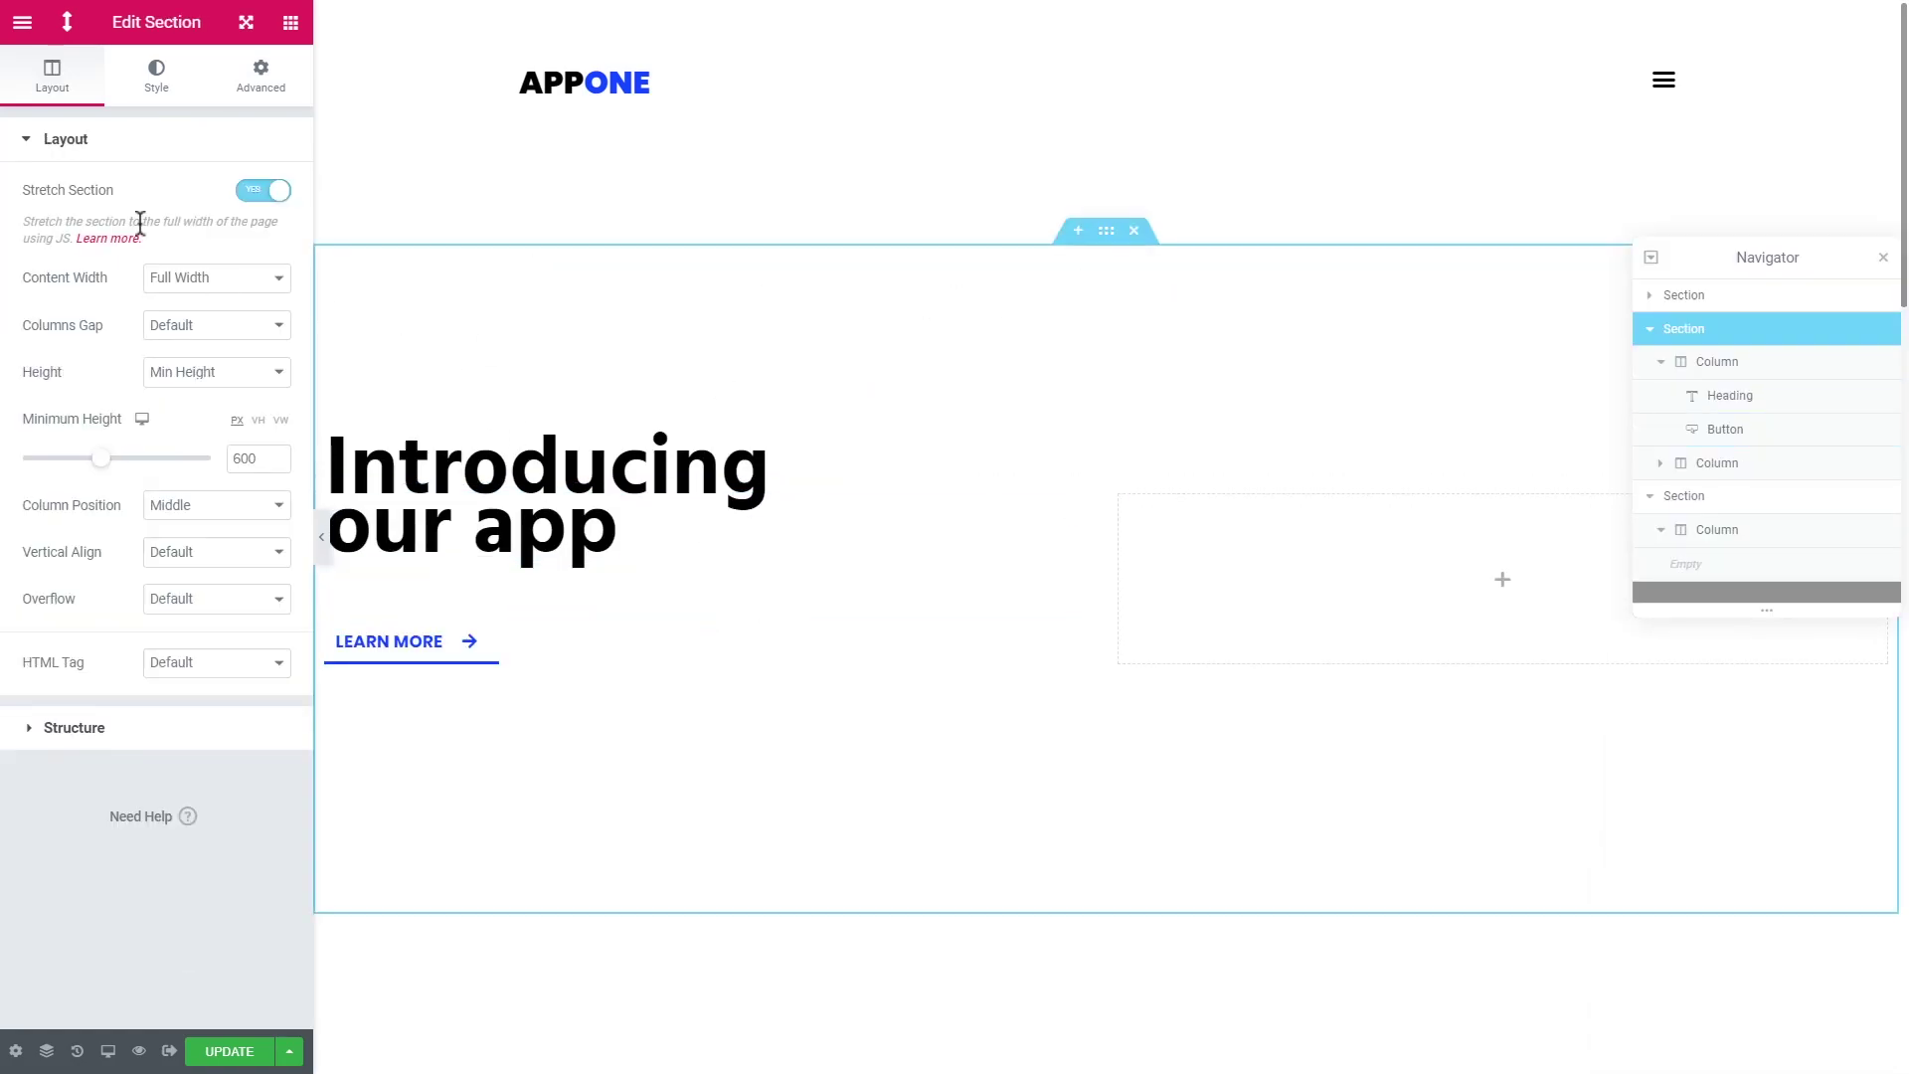
pyautogui.click(217, 298)
pyautogui.moveTo(13, 333); pyautogui.dragTo(134, 338)
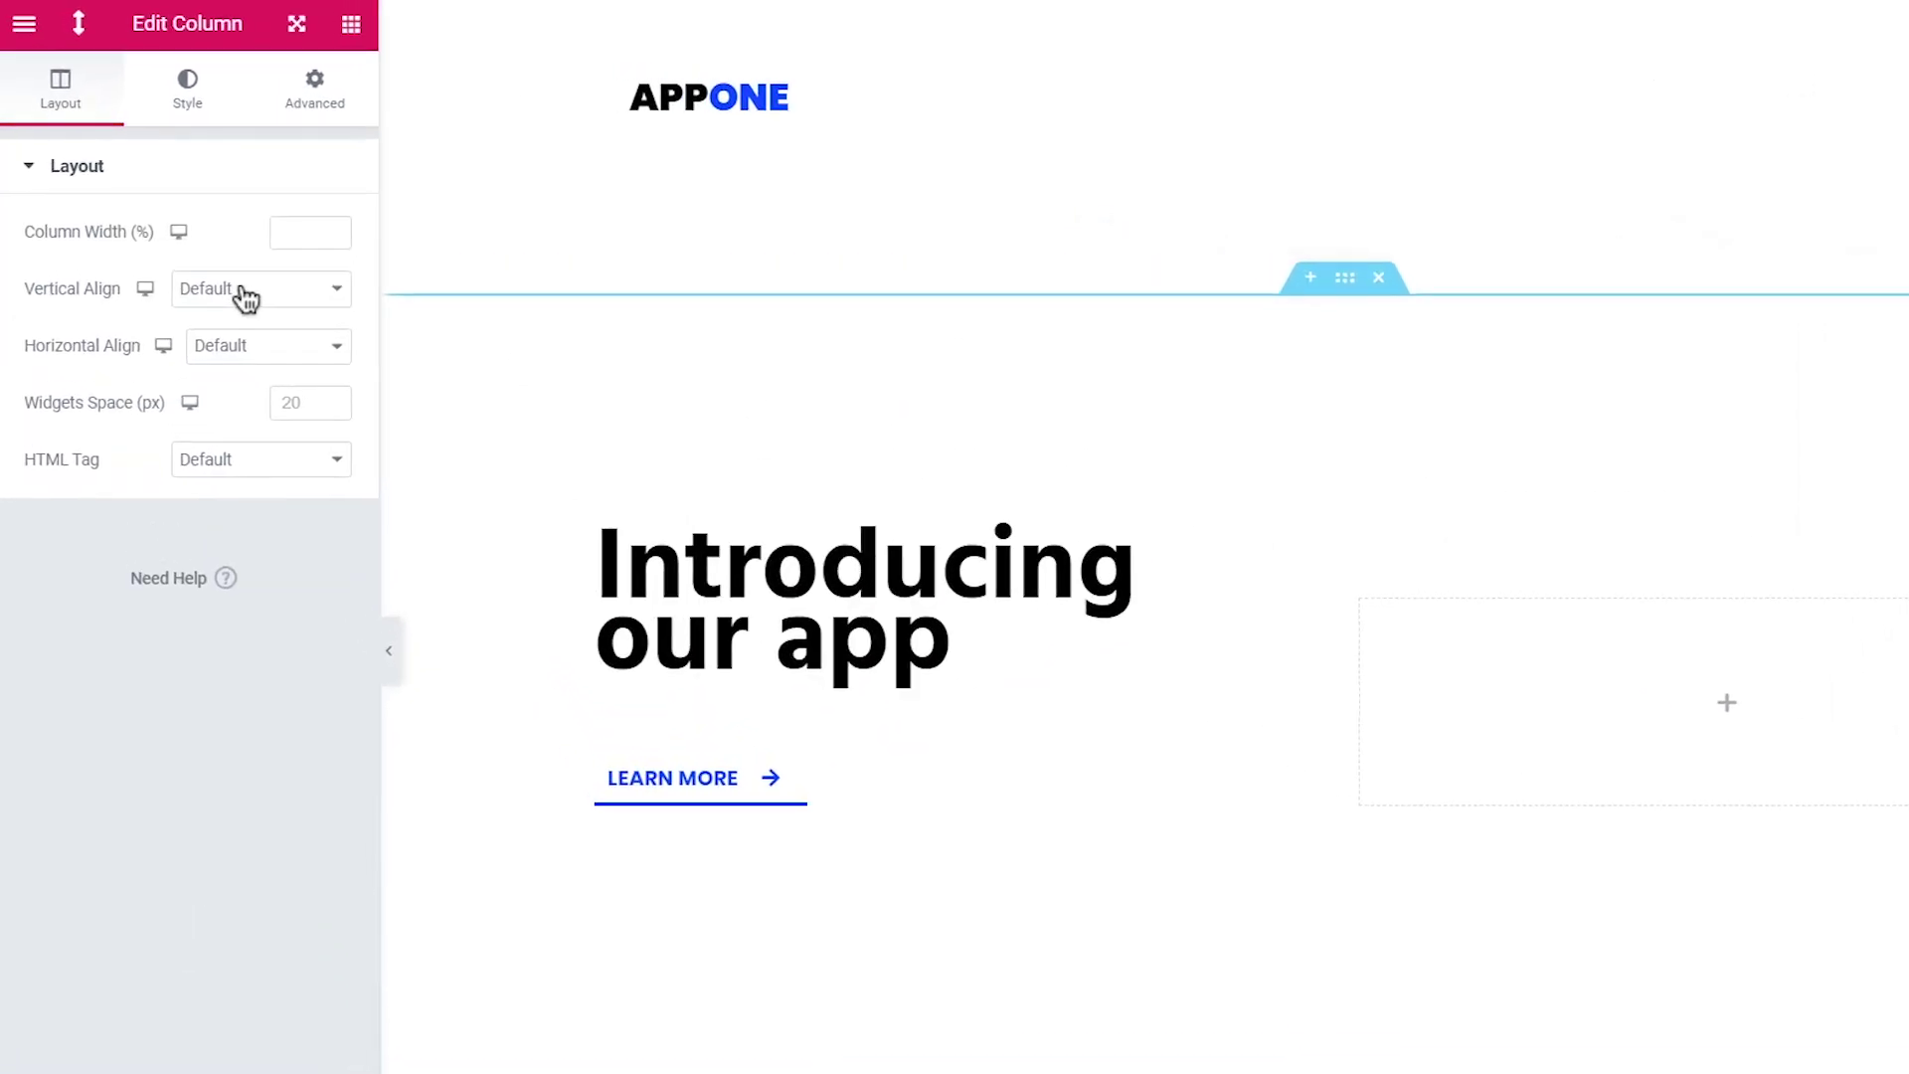
# Step: Set the vertical alignment of the new section's column
pyautogui.click(243, 298)
pyautogui.click(289, 434)
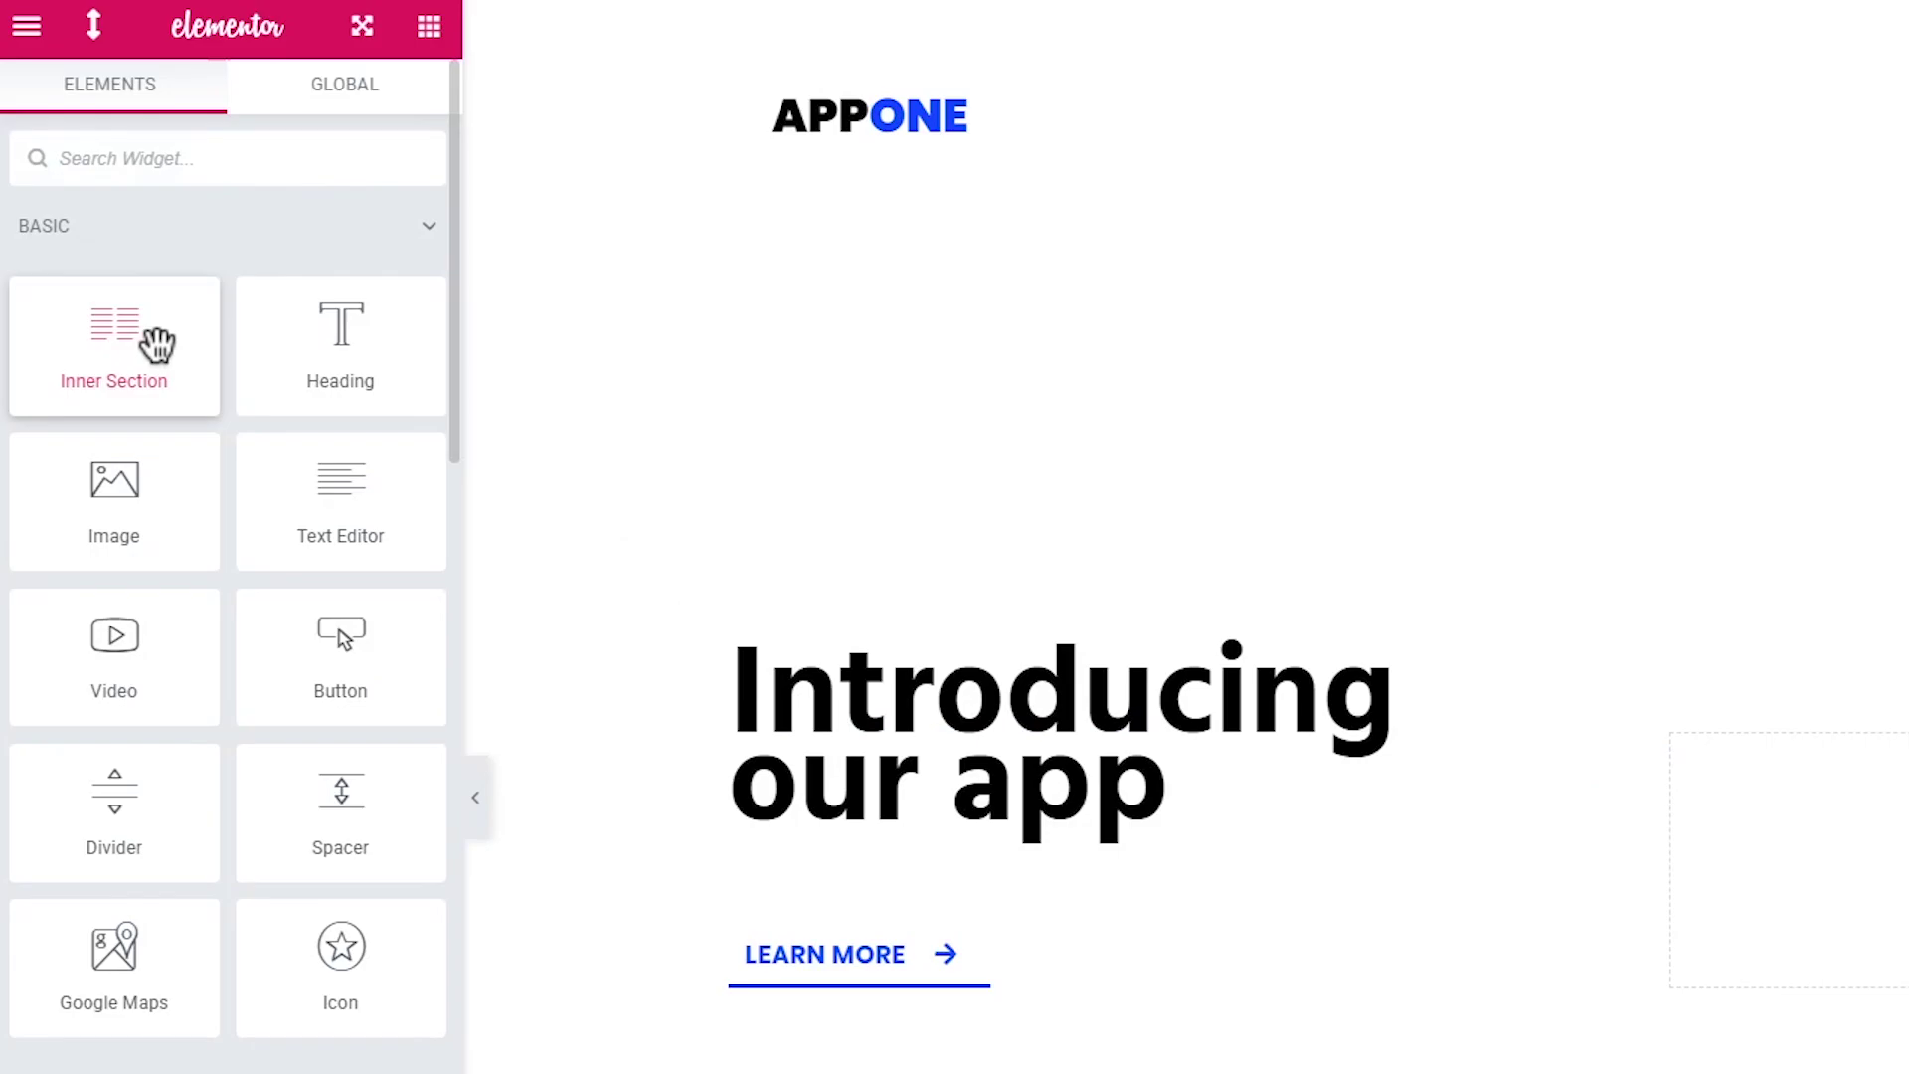
# Step: Add an Inner Section to the empty column beside the heading and delete one of its two columns
pyautogui.moveTo(78, 330); pyautogui.dragTo(1398, 567)
pyautogui.rightClick(1440, 537)
pyautogui.click(1494, 850)
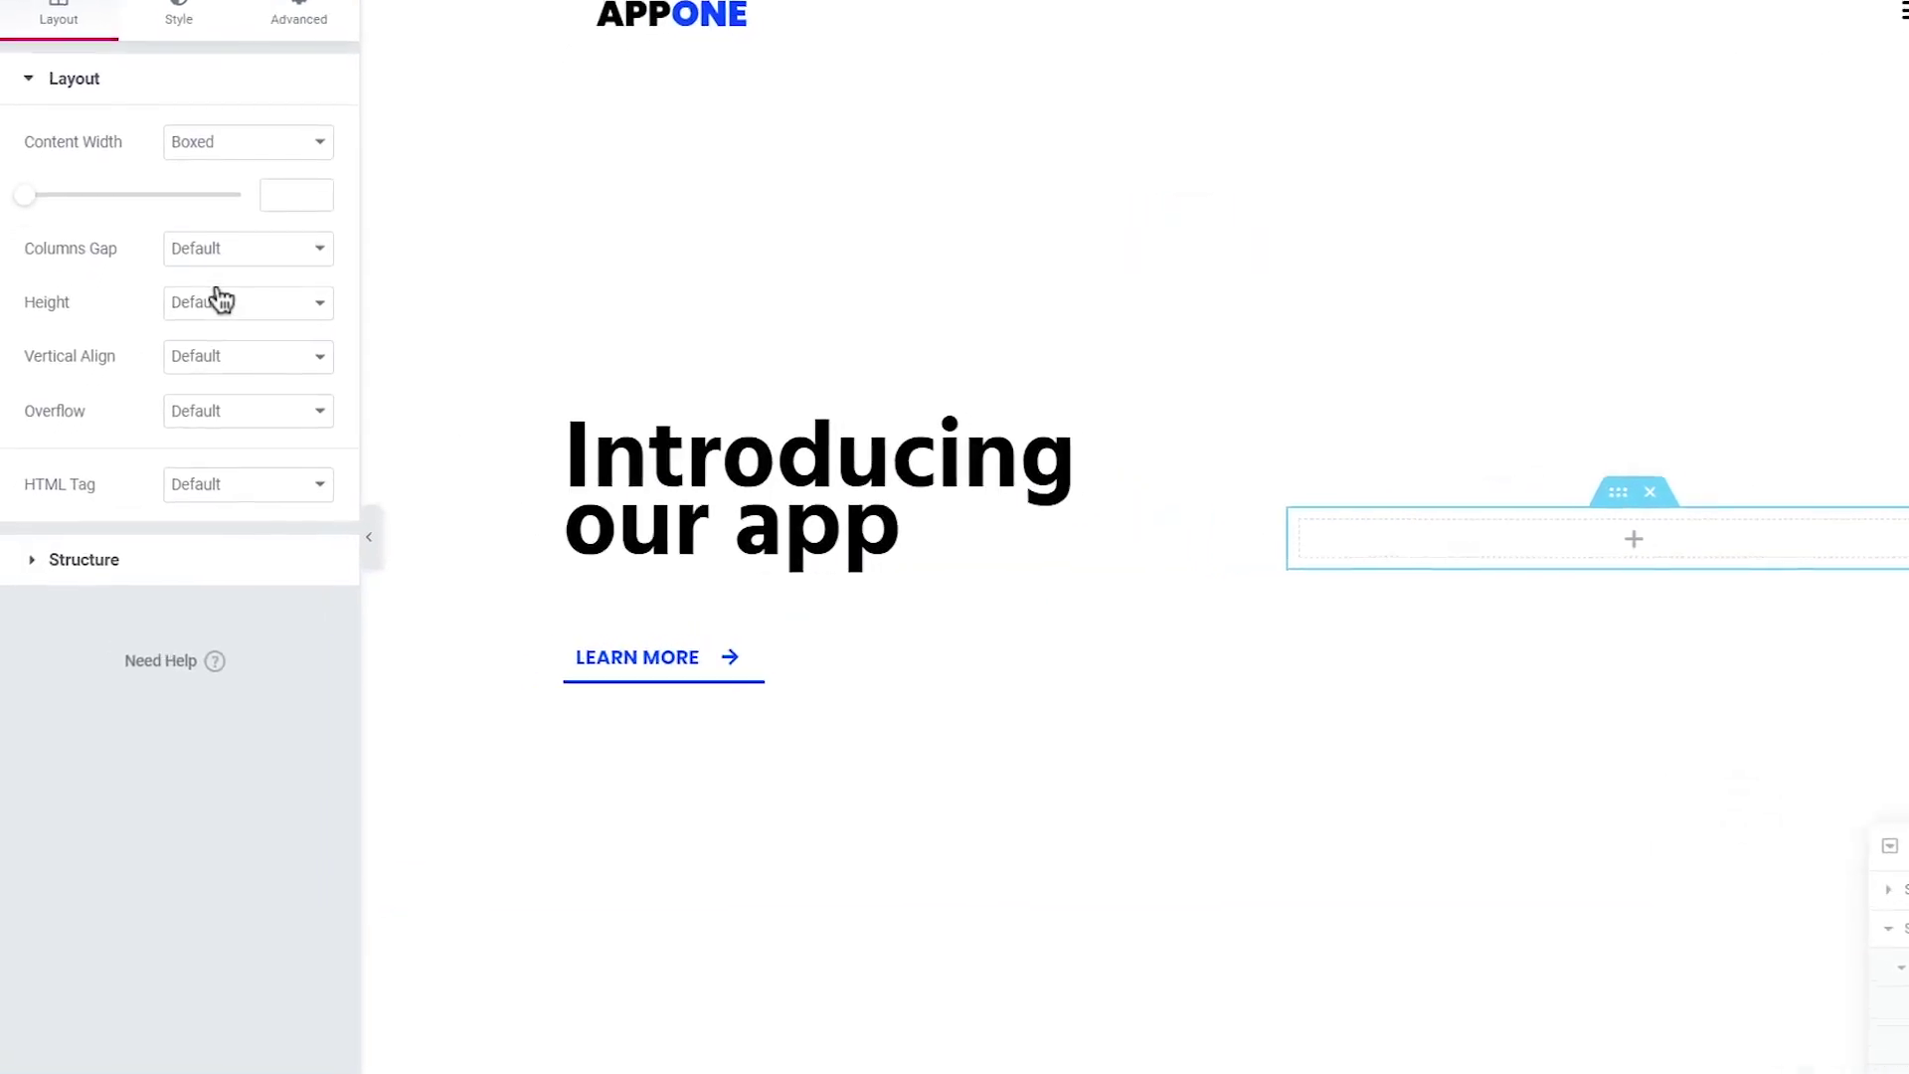
# Step: Set the inner section's height to Min Height with a minimum of 600
pyautogui.click(199, 324)
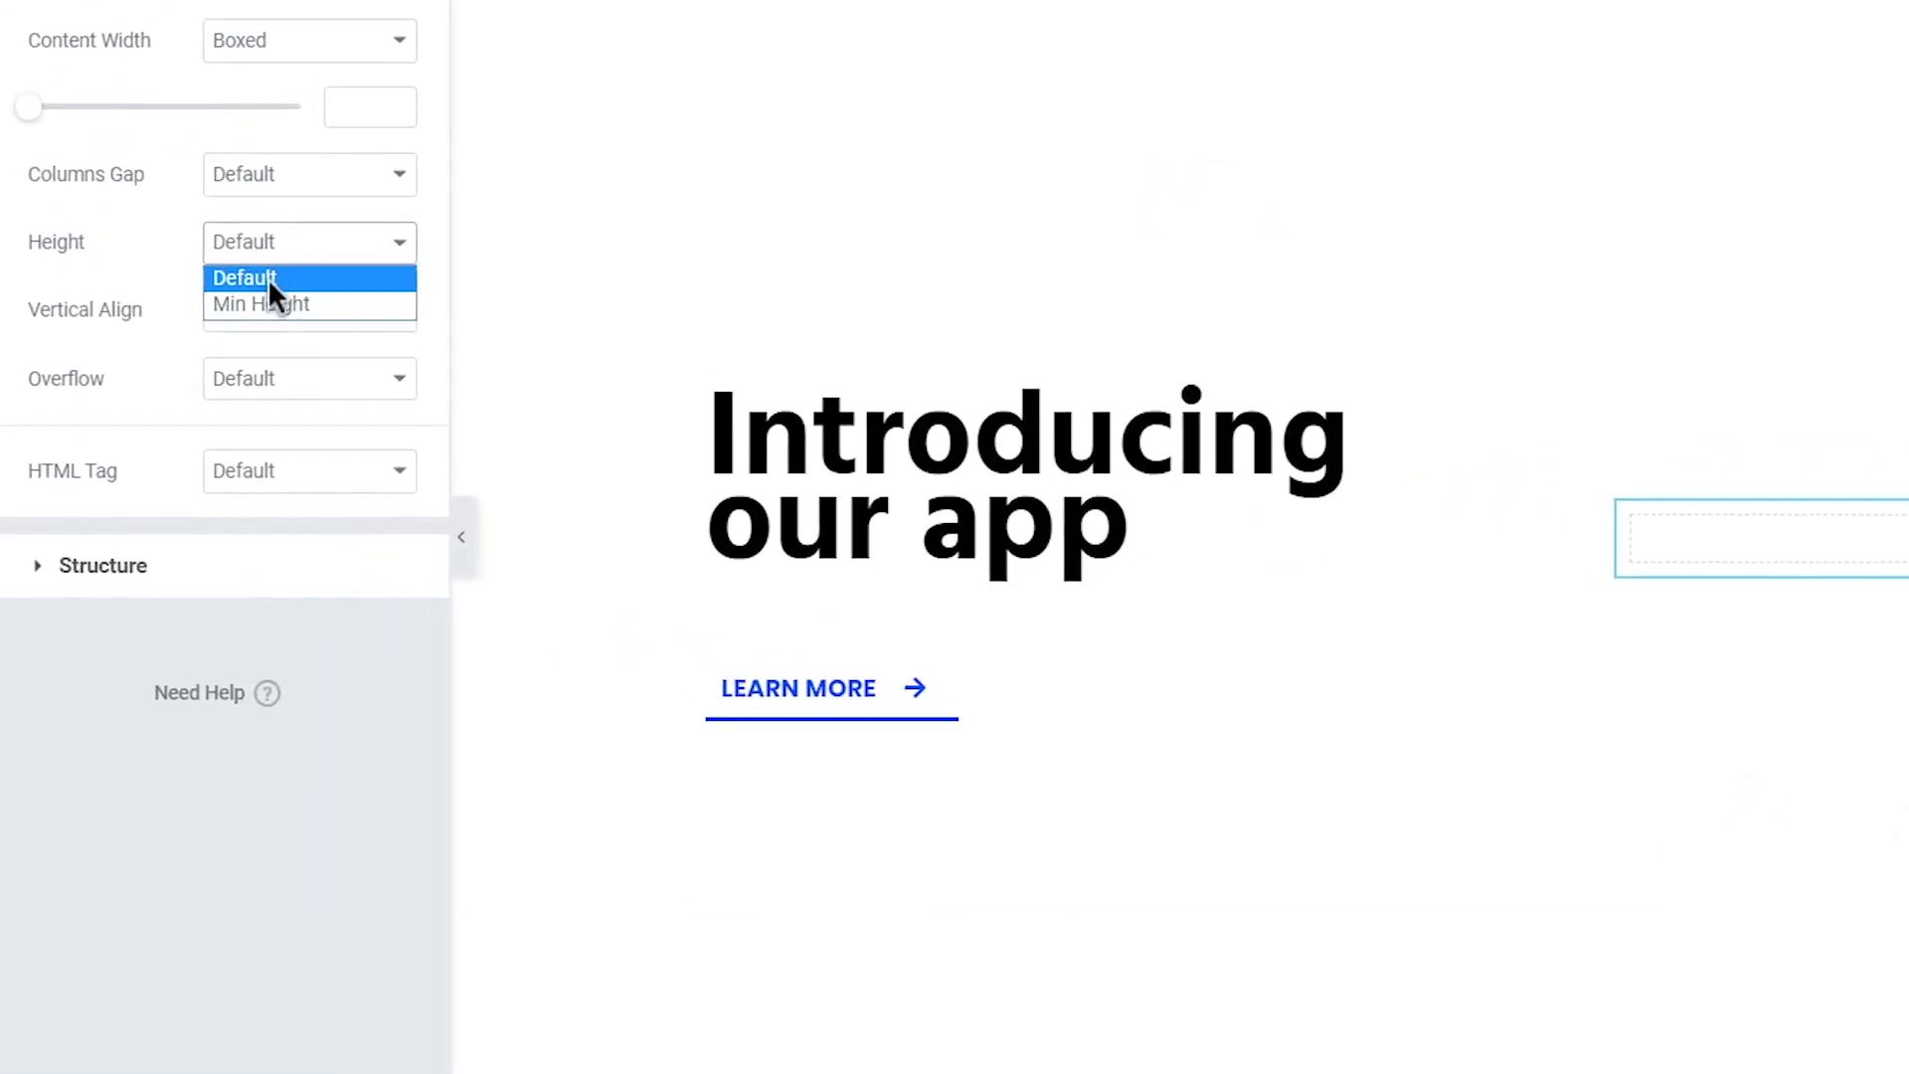
pyautogui.click(280, 296)
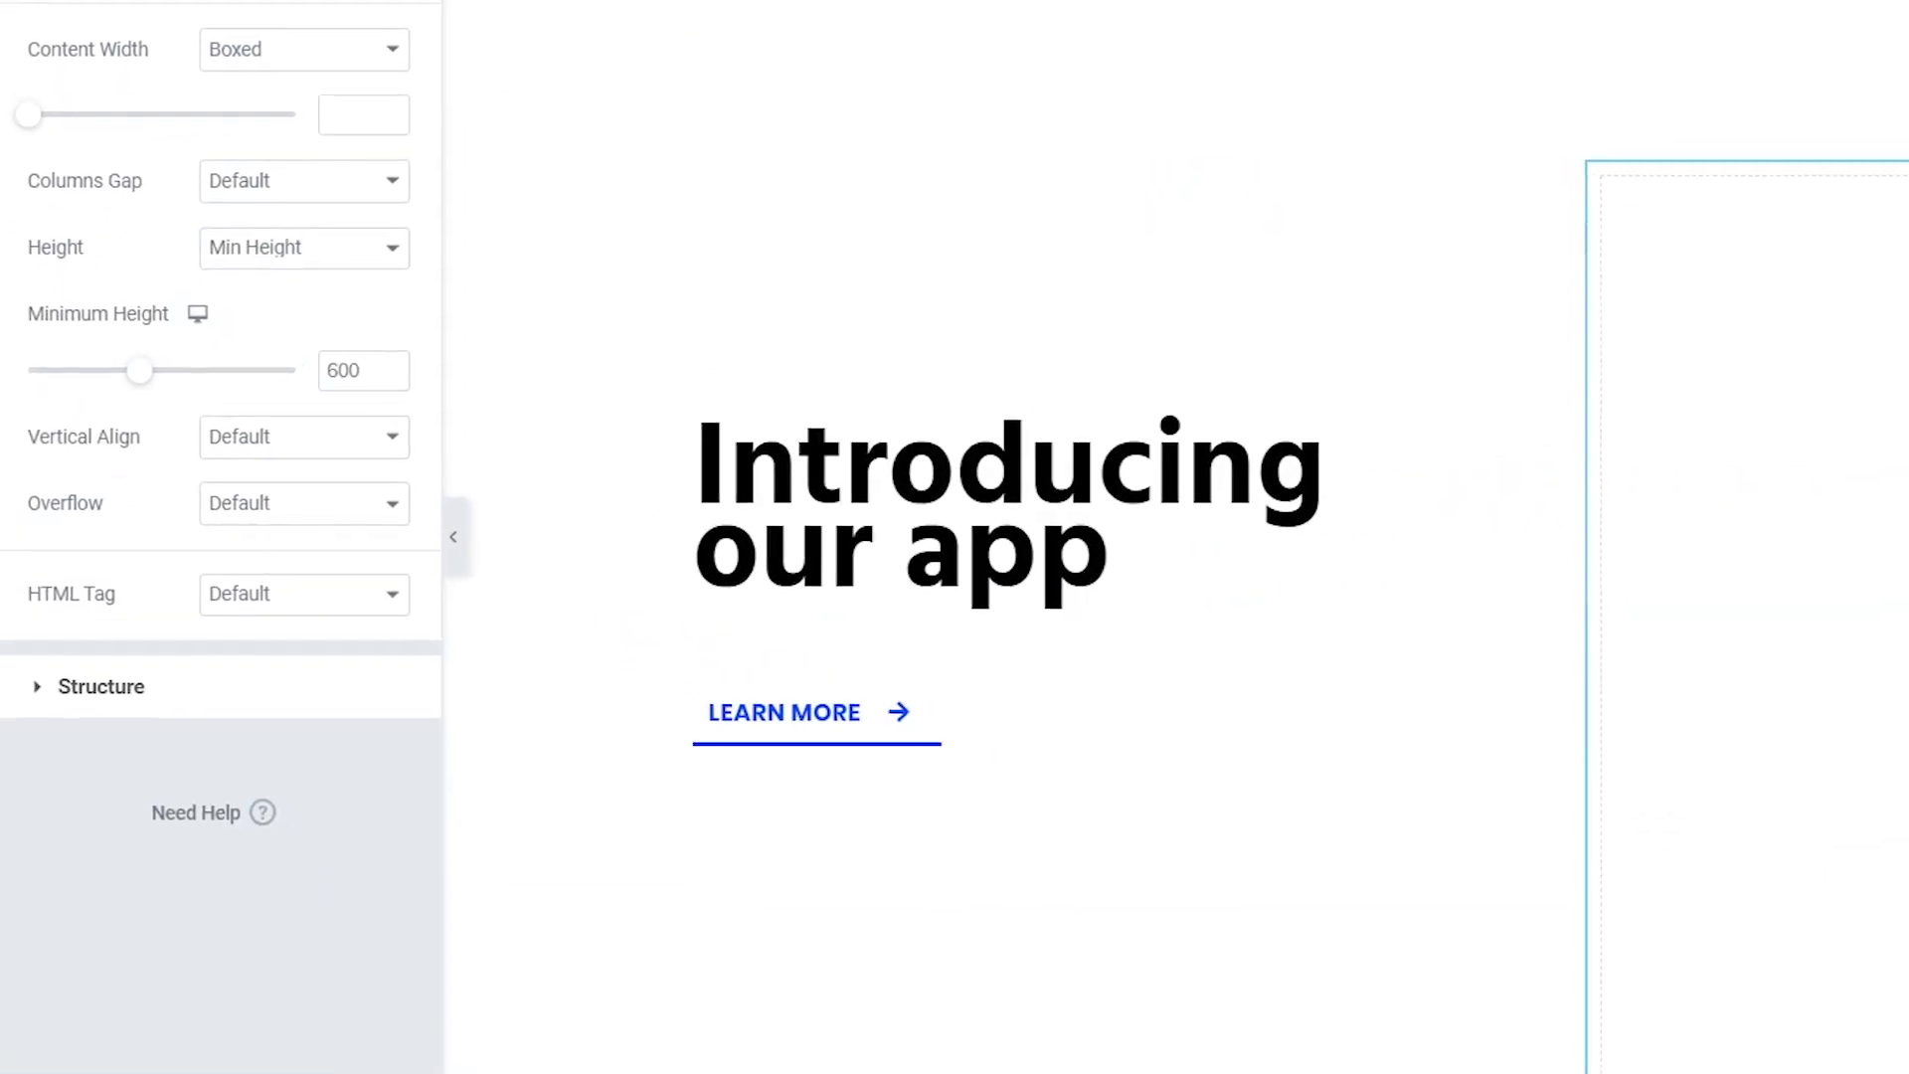
pyautogui.scroll(-2, 1710, 934)
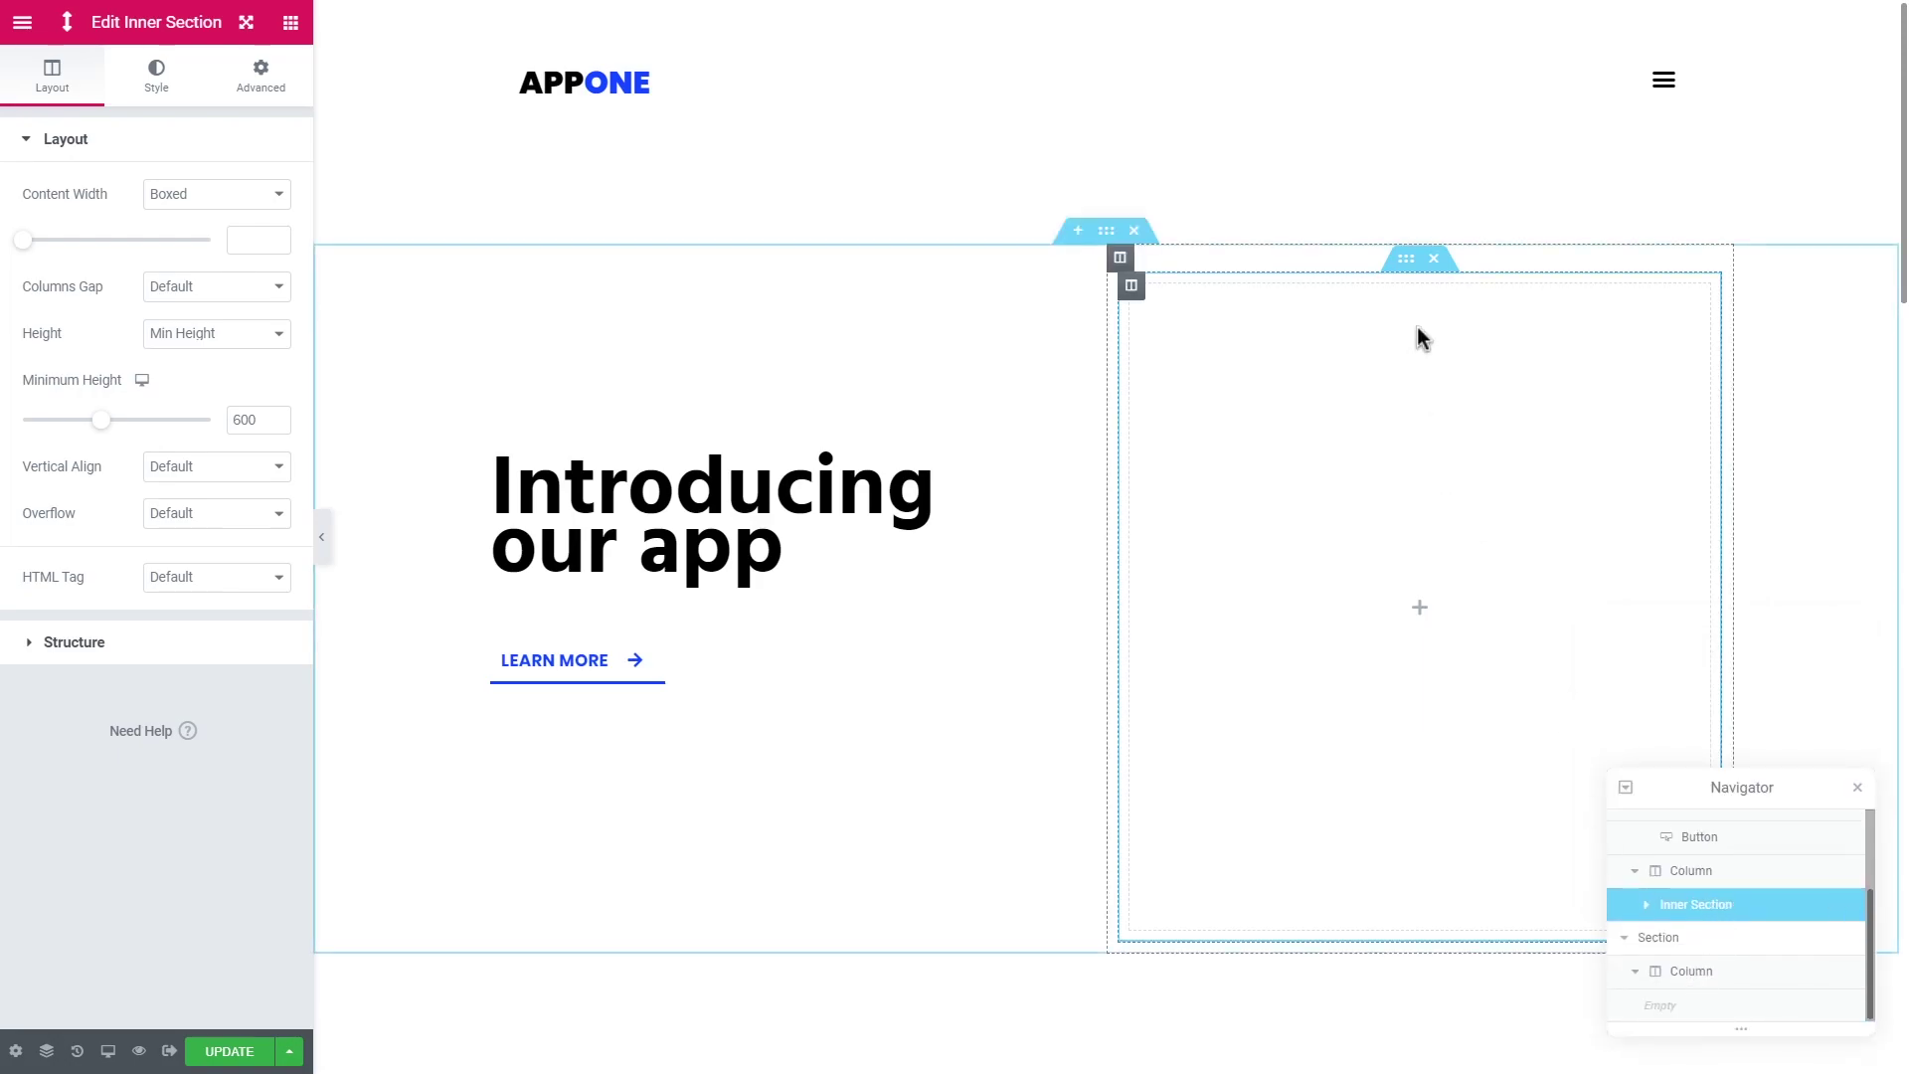
# Step: Give the inner section a classic background overlay using the phone-body1.png image from the media library
pyautogui.click(156, 75)
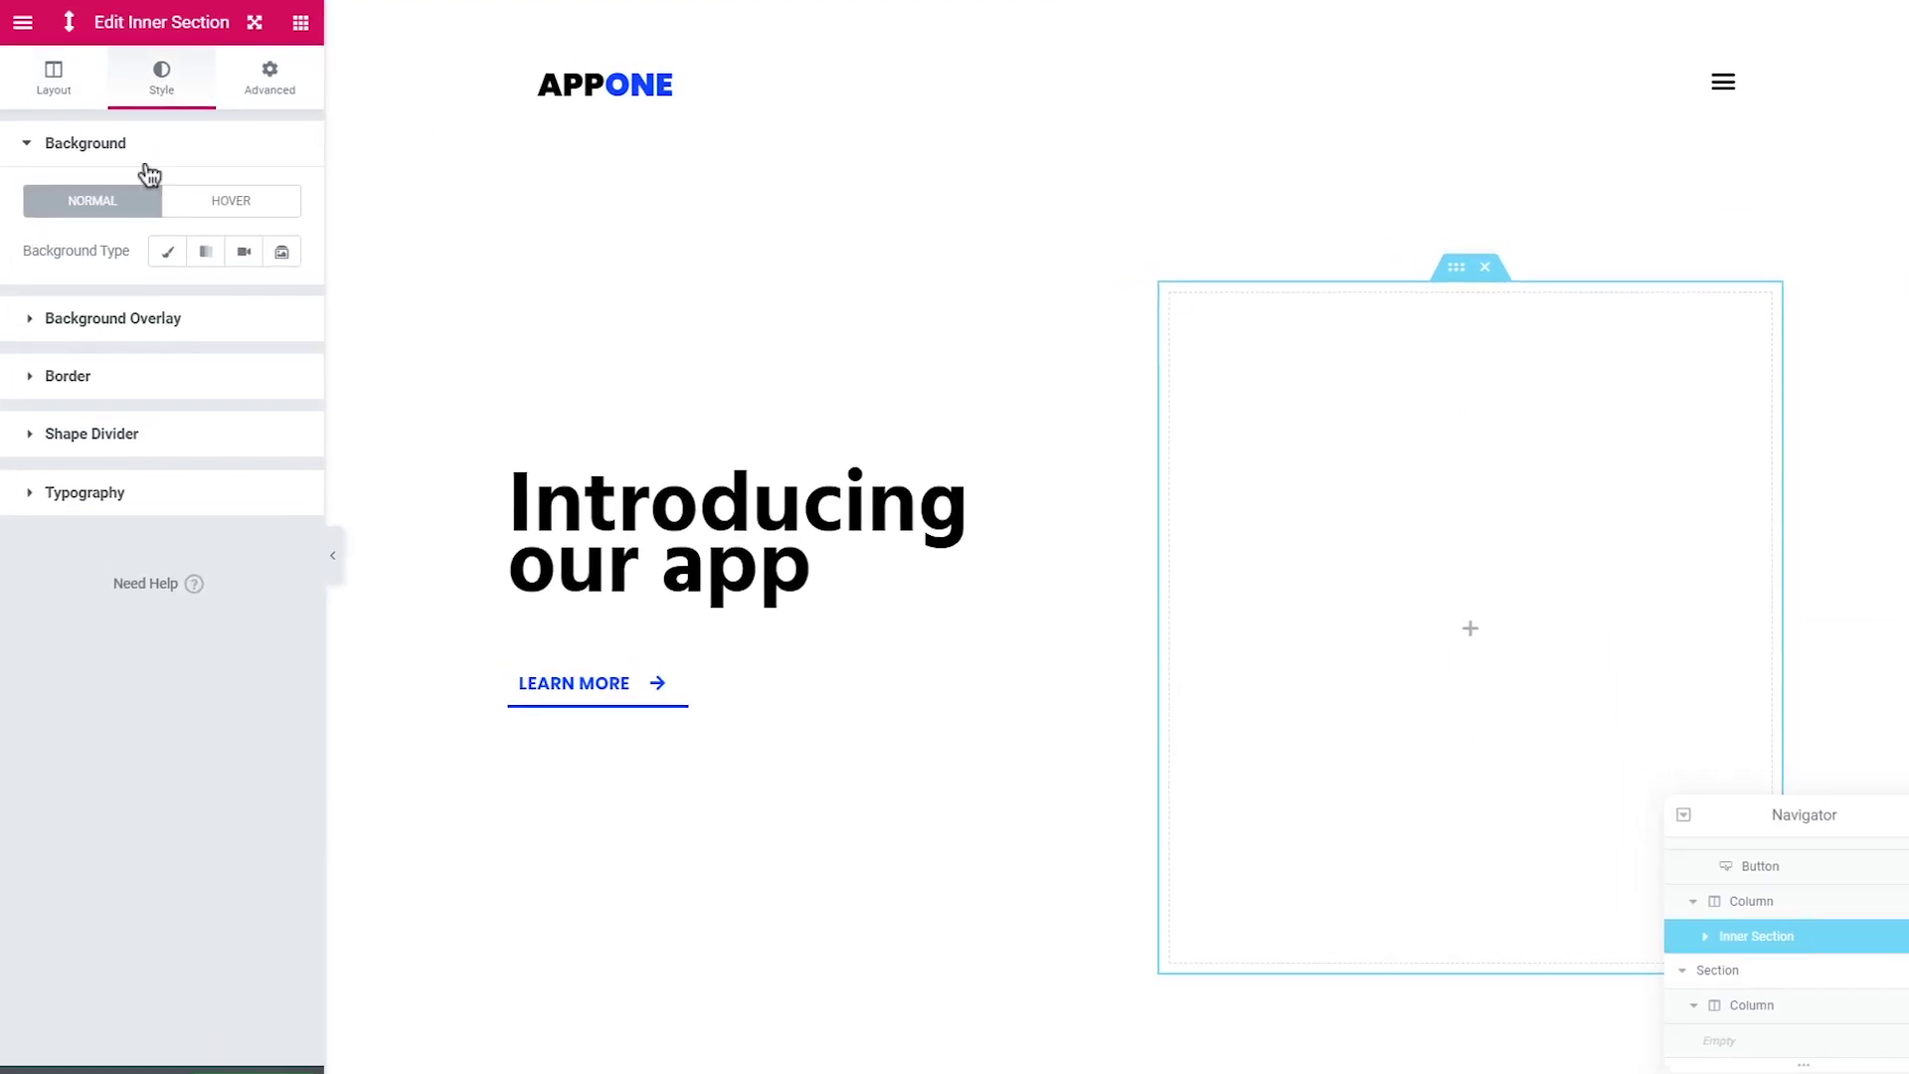
pyautogui.click(203, 444)
pyautogui.click(306, 434)
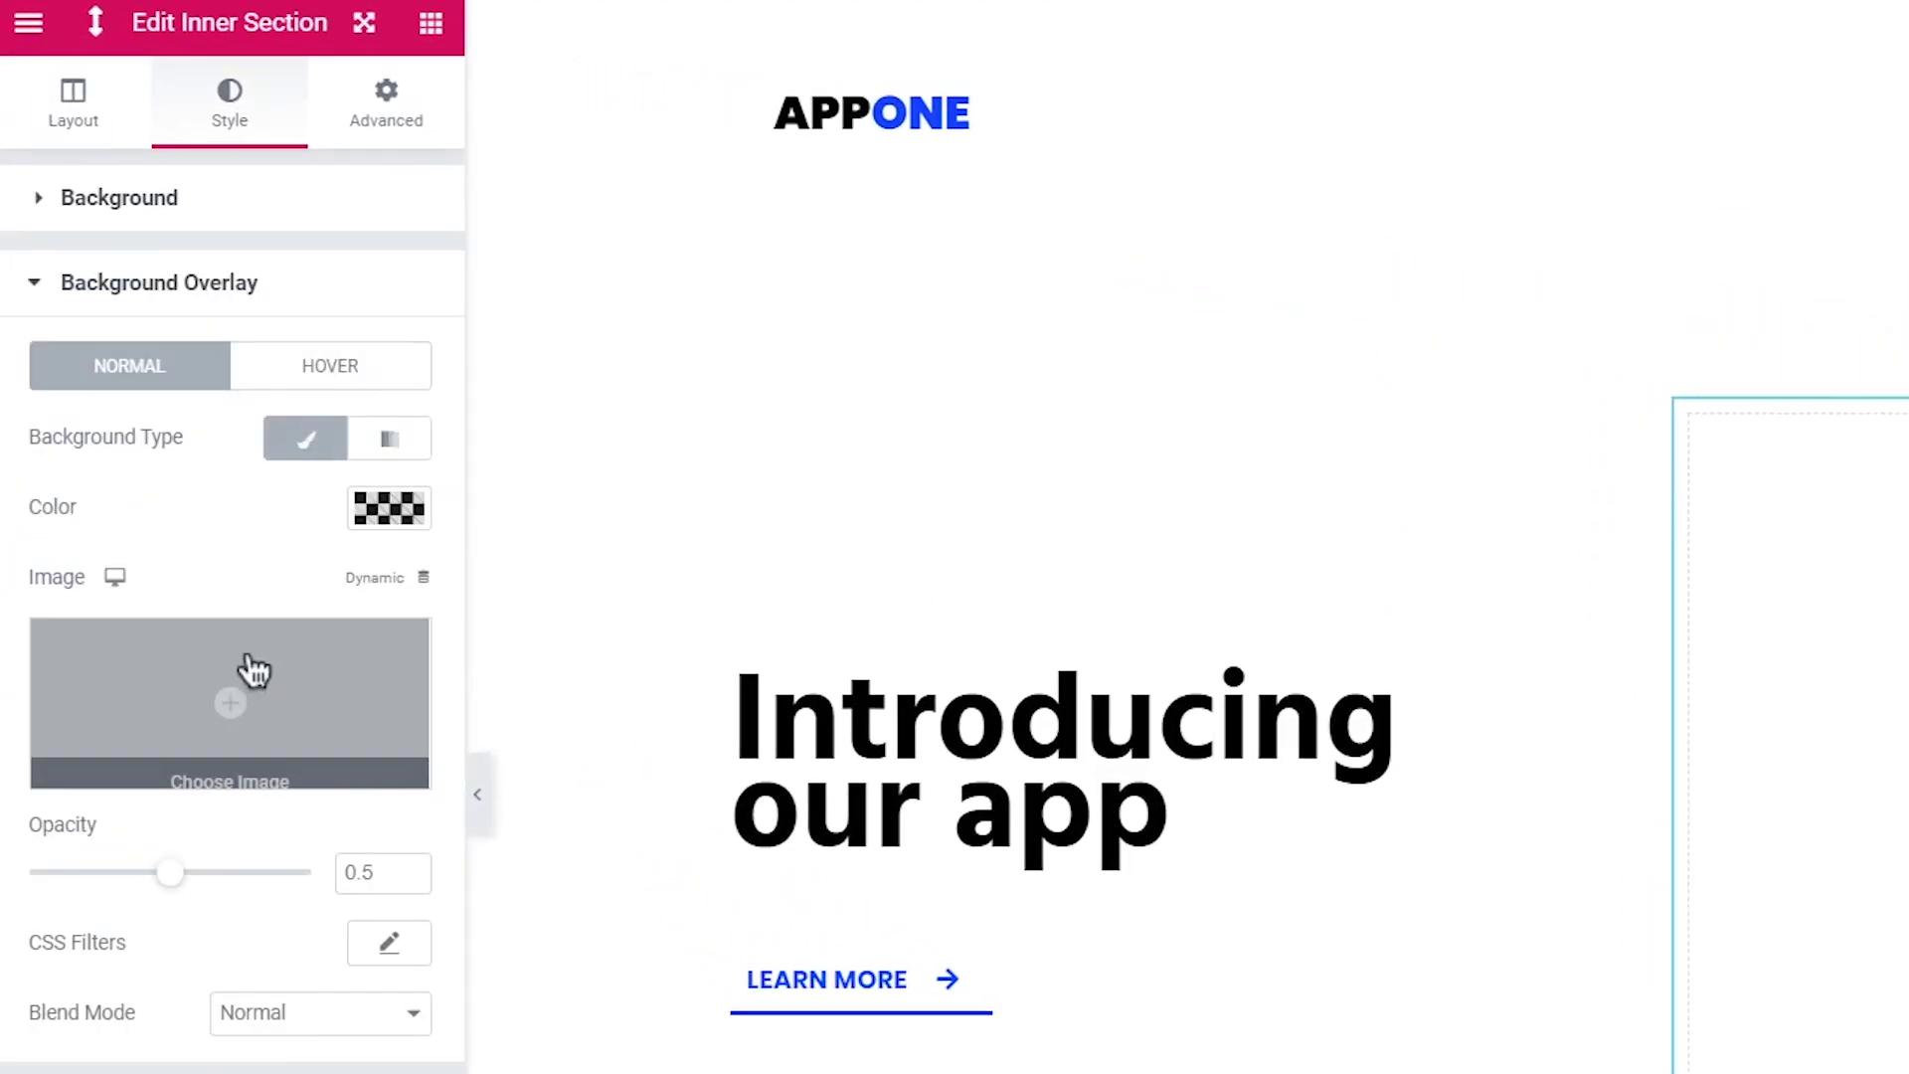
pyautogui.click(248, 668)
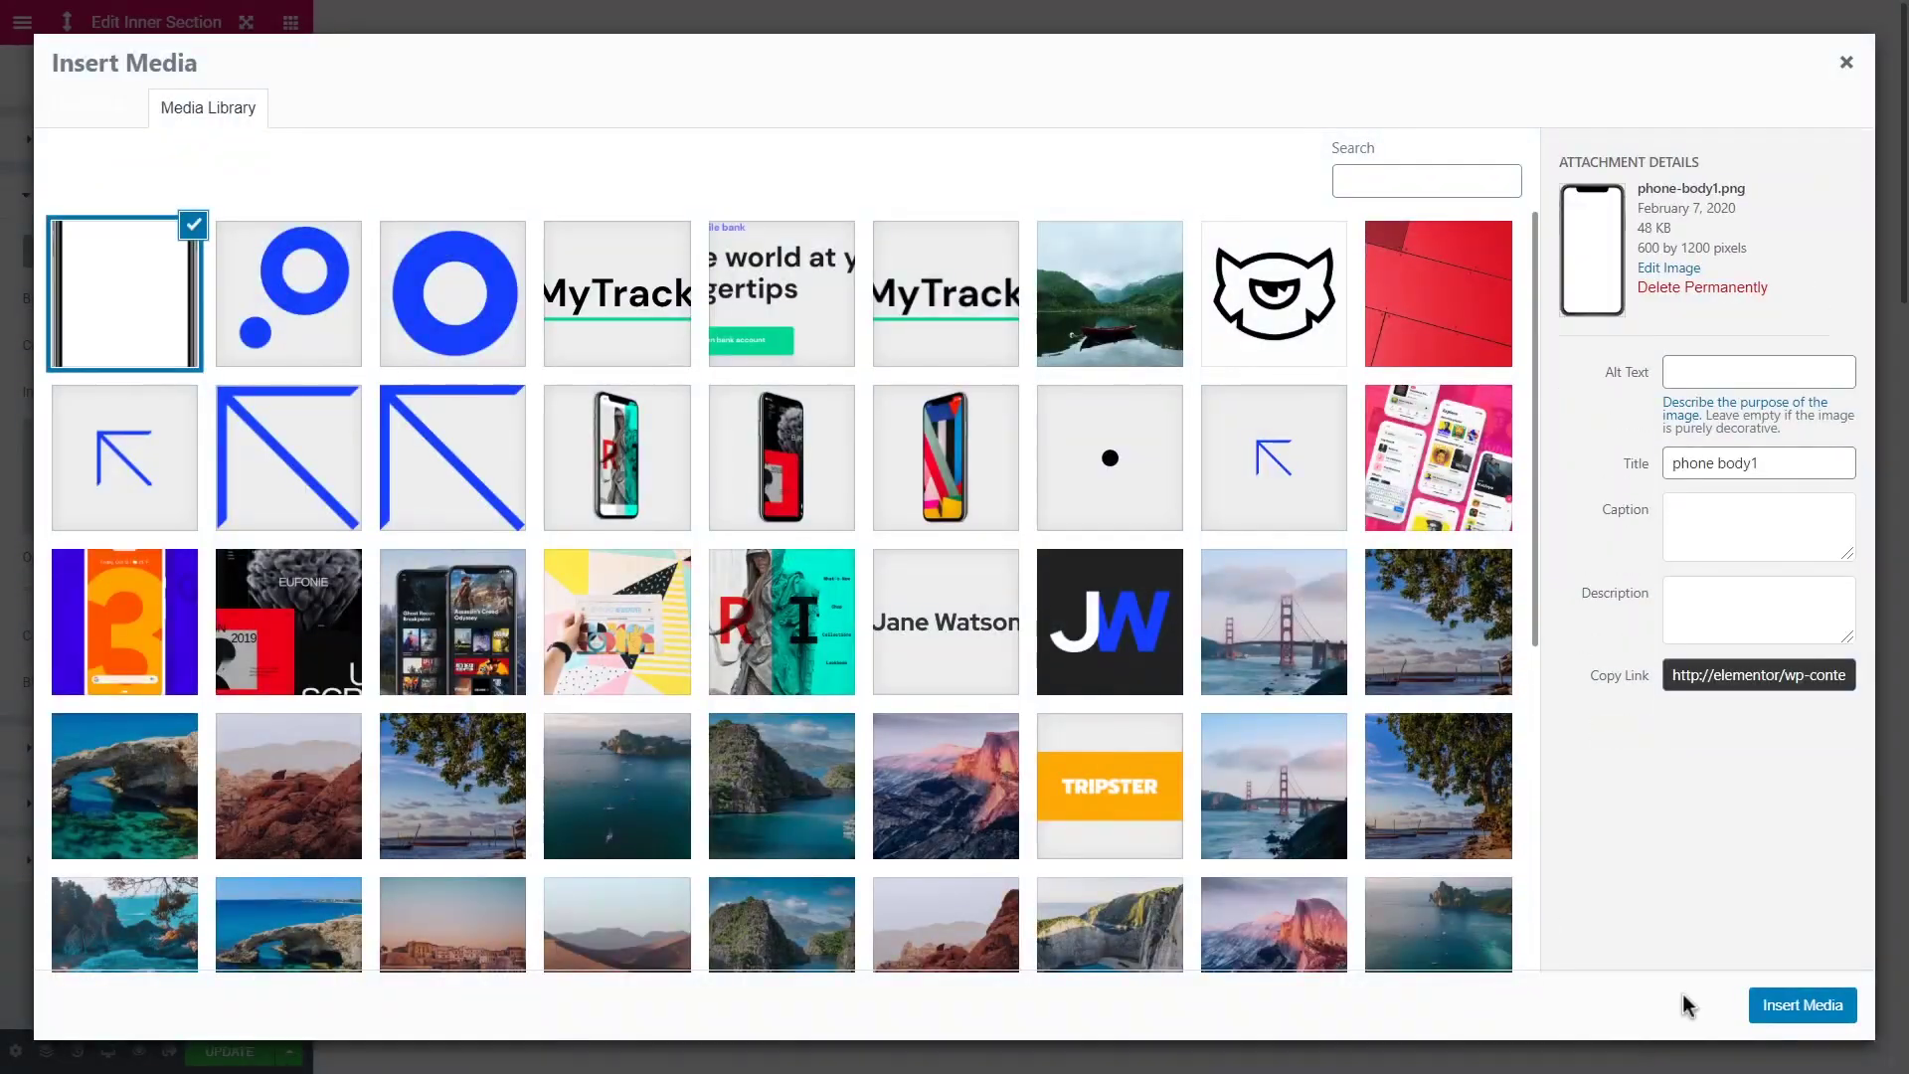
pyautogui.click(1827, 1019)
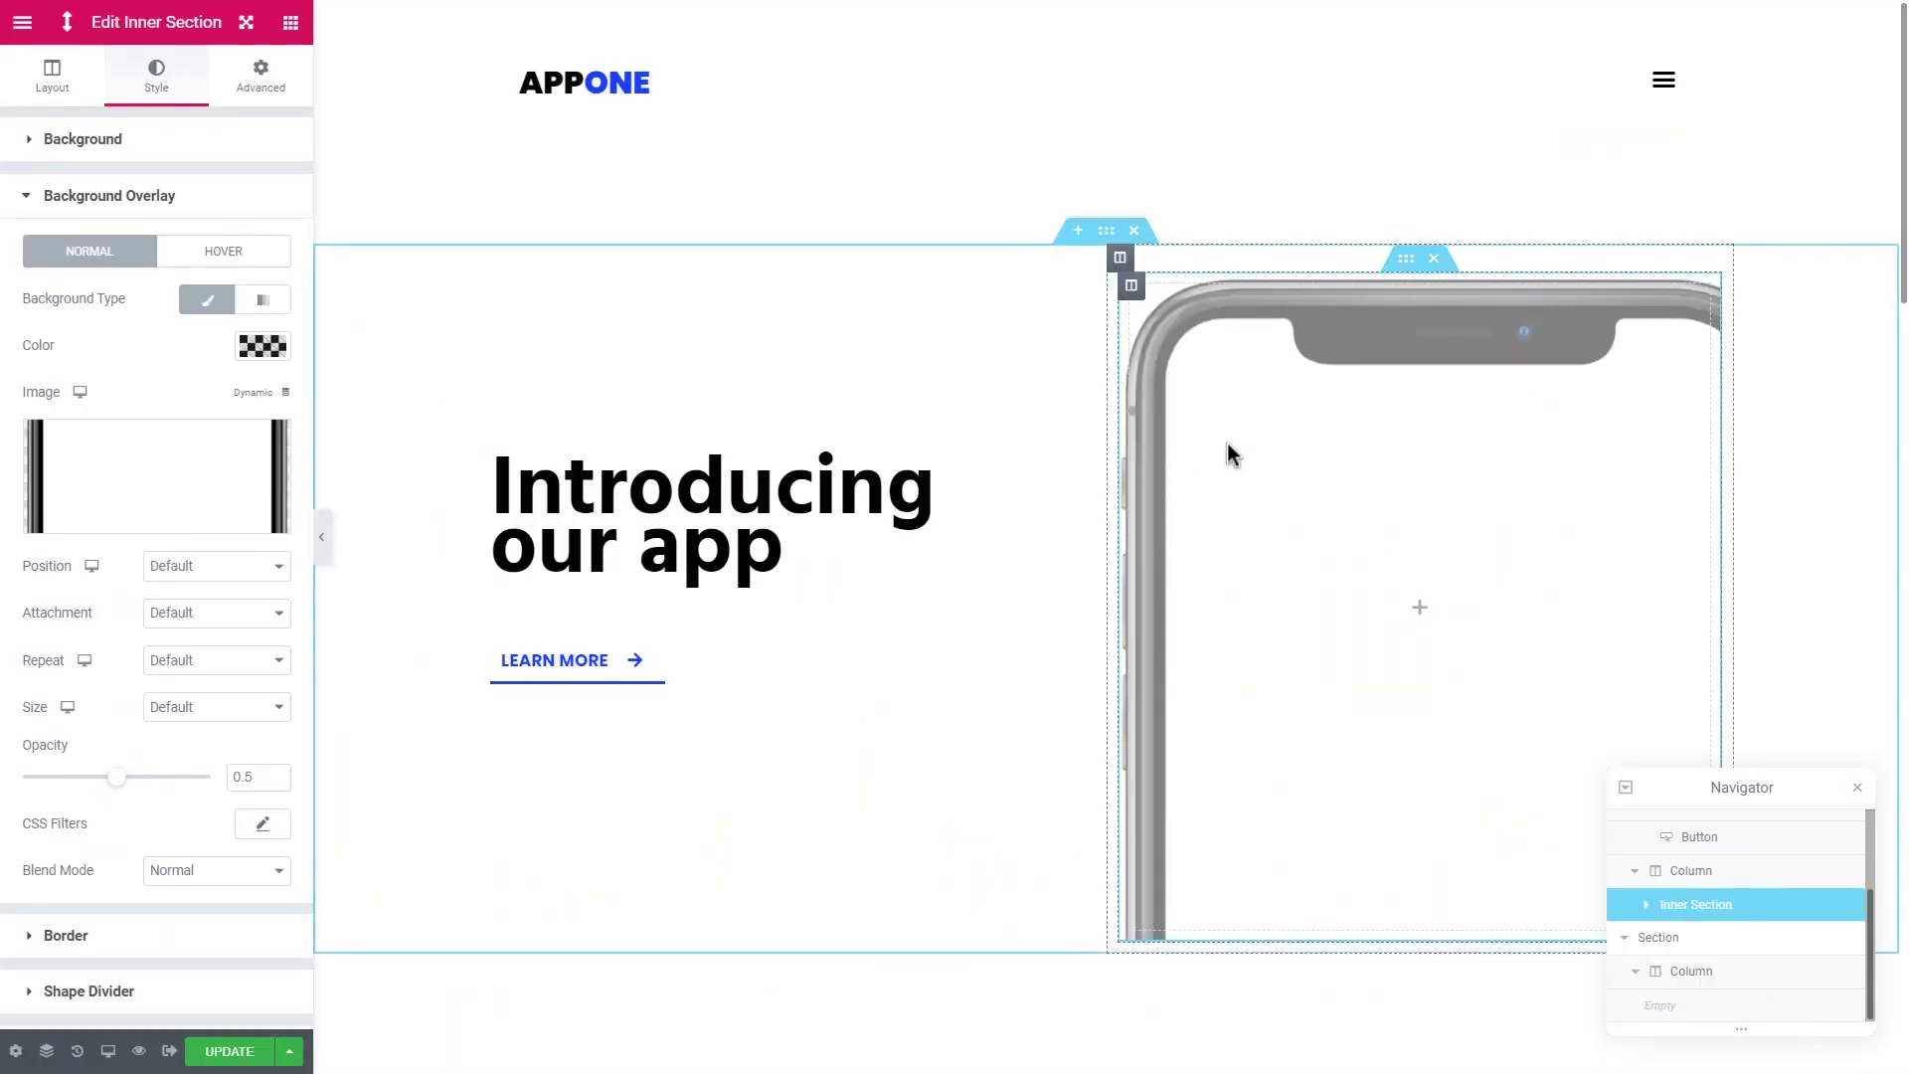
# Step: Set the phone overlay's opacity to 1 and its position to Center Center
pyautogui.moveTo(126, 774); pyautogui.dragTo(231, 781)
pyautogui.click(221, 541)
pyautogui.click(222, 583)
pyautogui.click(222, 590)
# Step: Set the phone overlay's repeat to No-repeat and its size to Contain
pyautogui.click(222, 614)
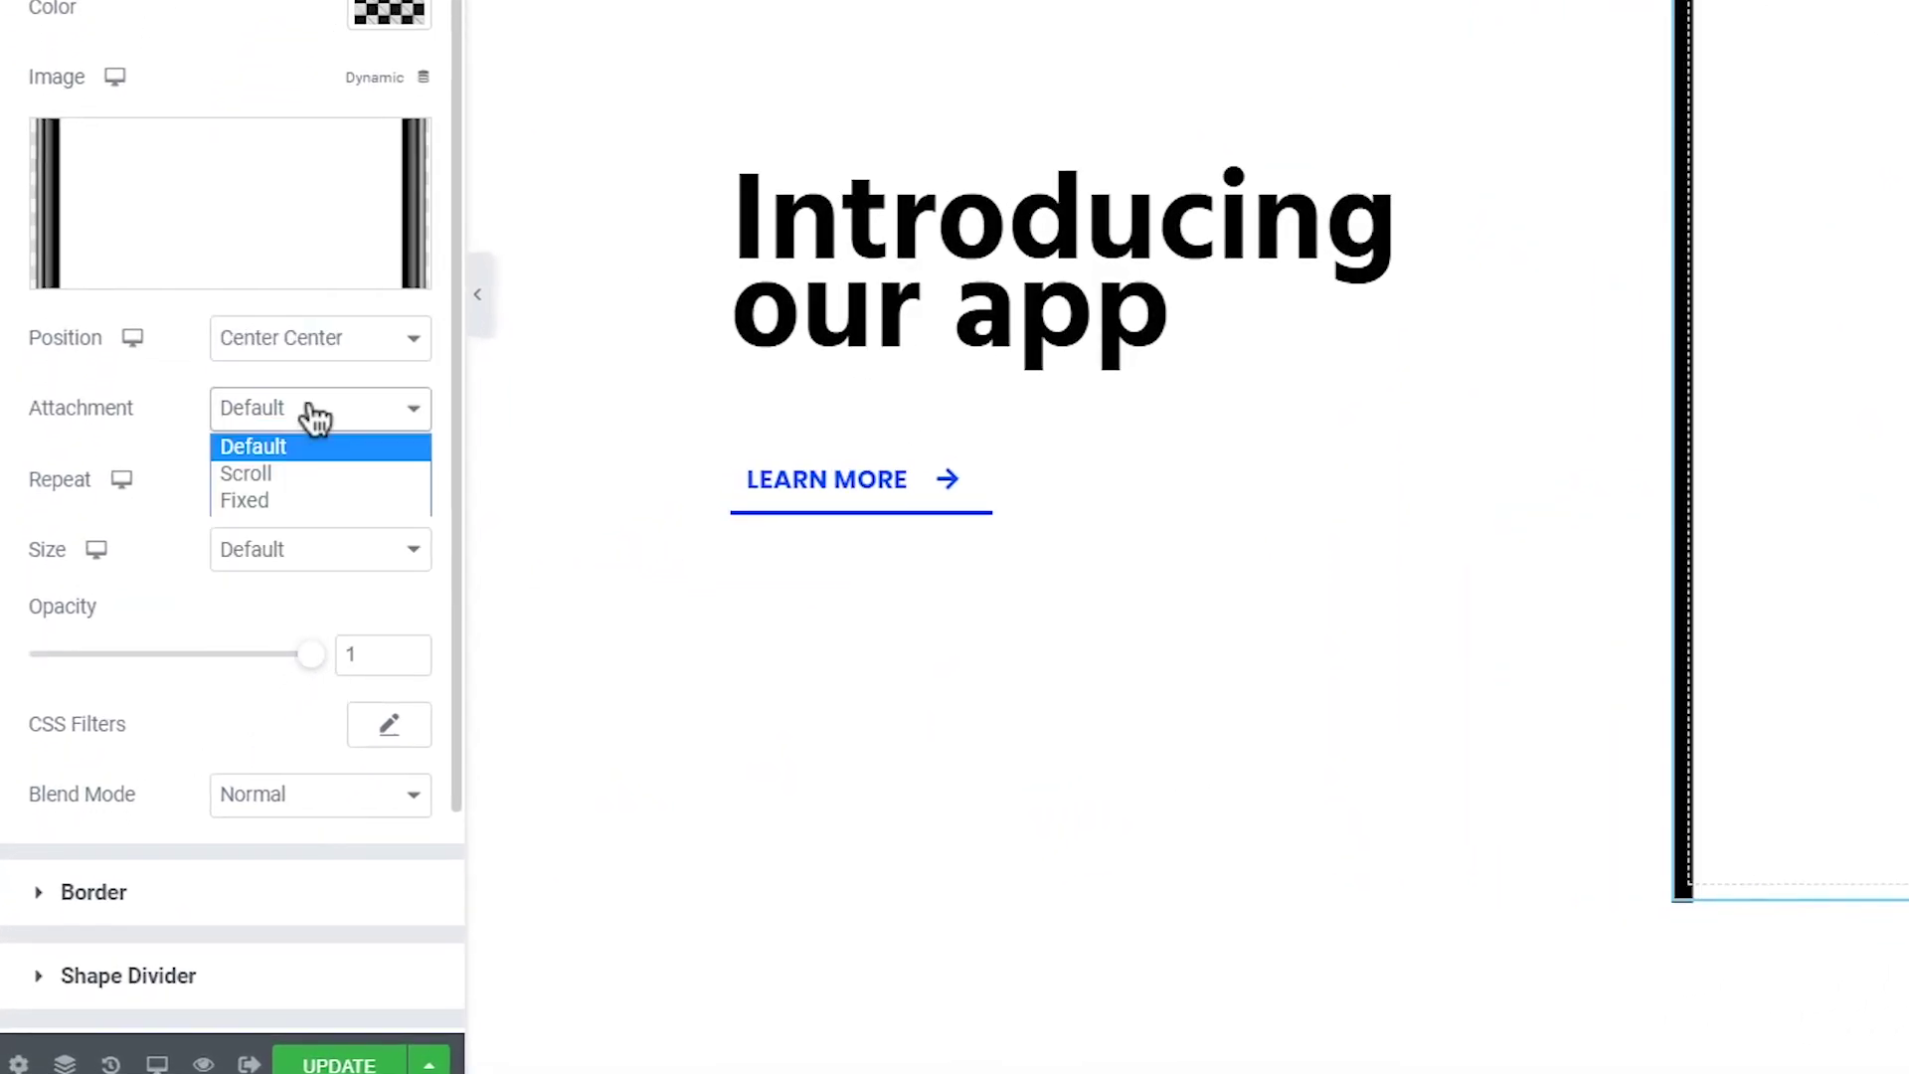
pyautogui.click(313, 480)
pyautogui.click(307, 541)
pyautogui.click(308, 549)
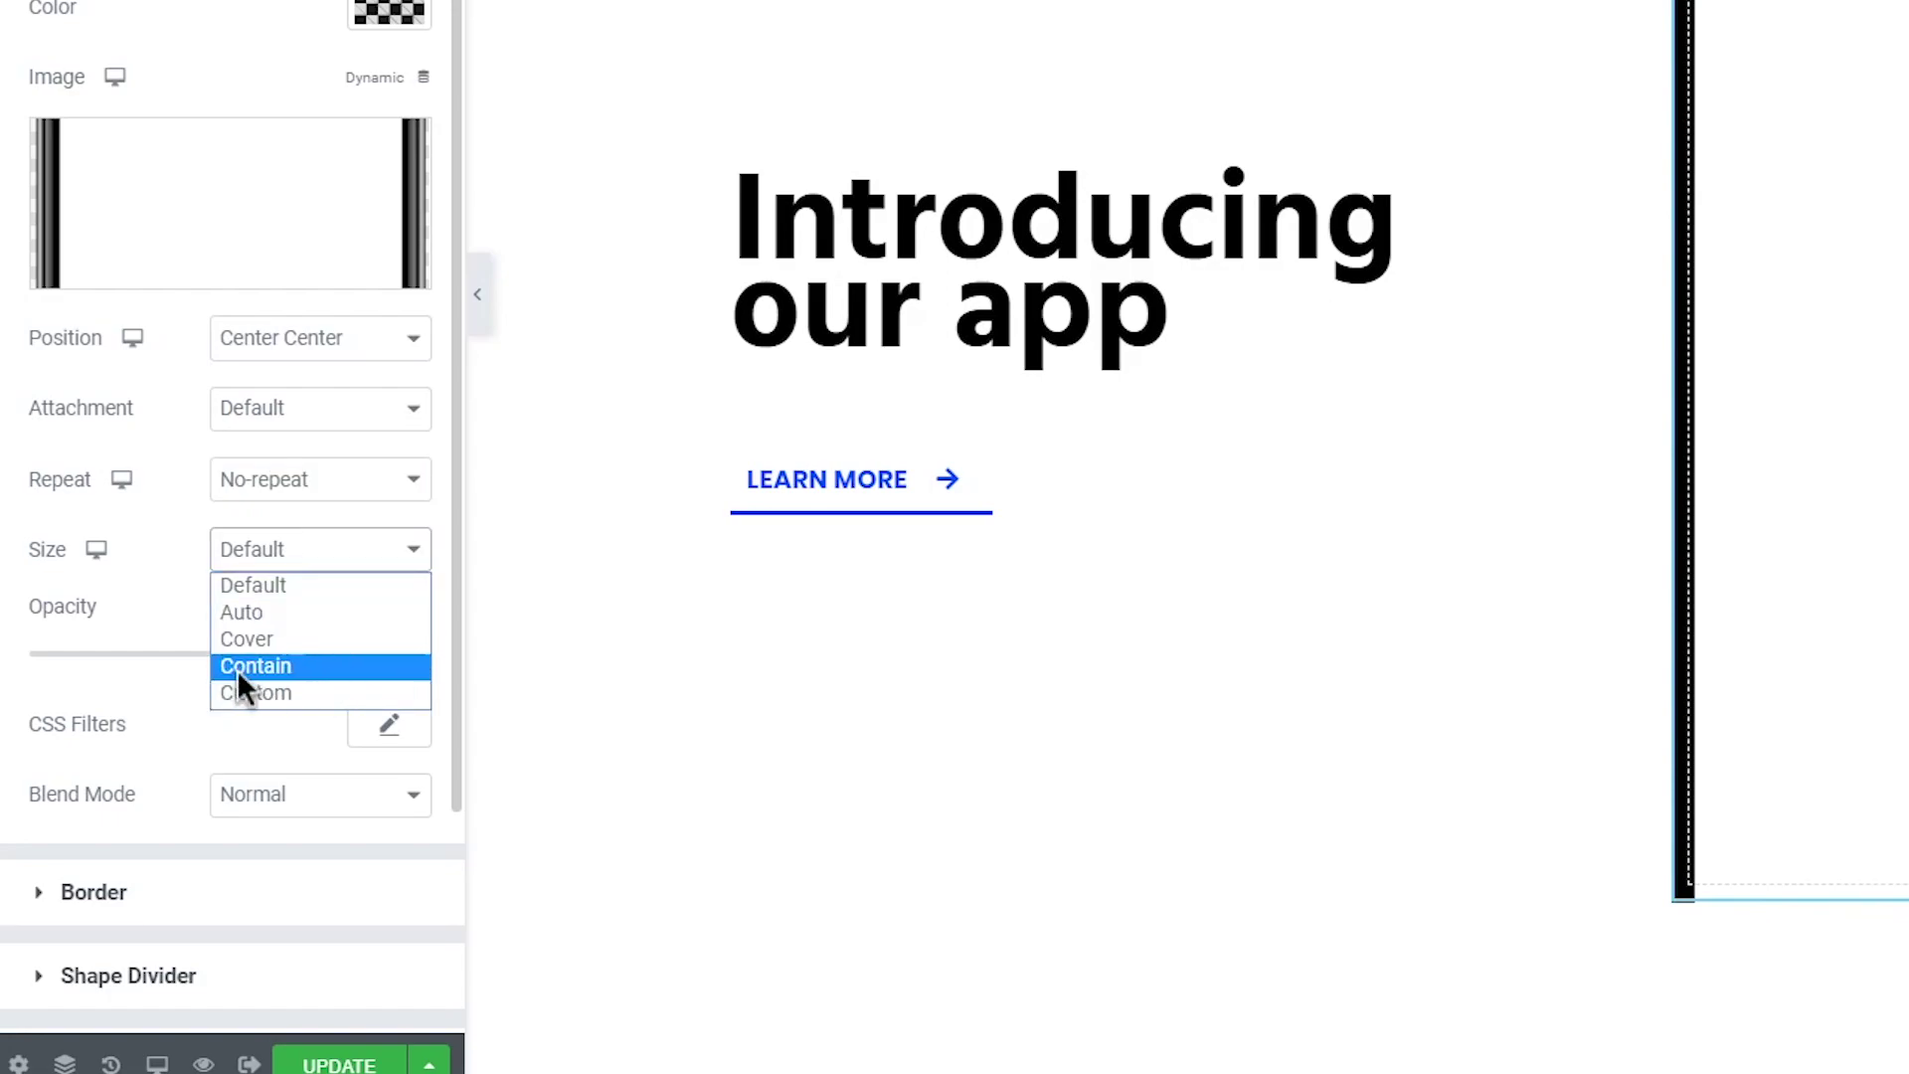
pyautogui.click(243, 667)
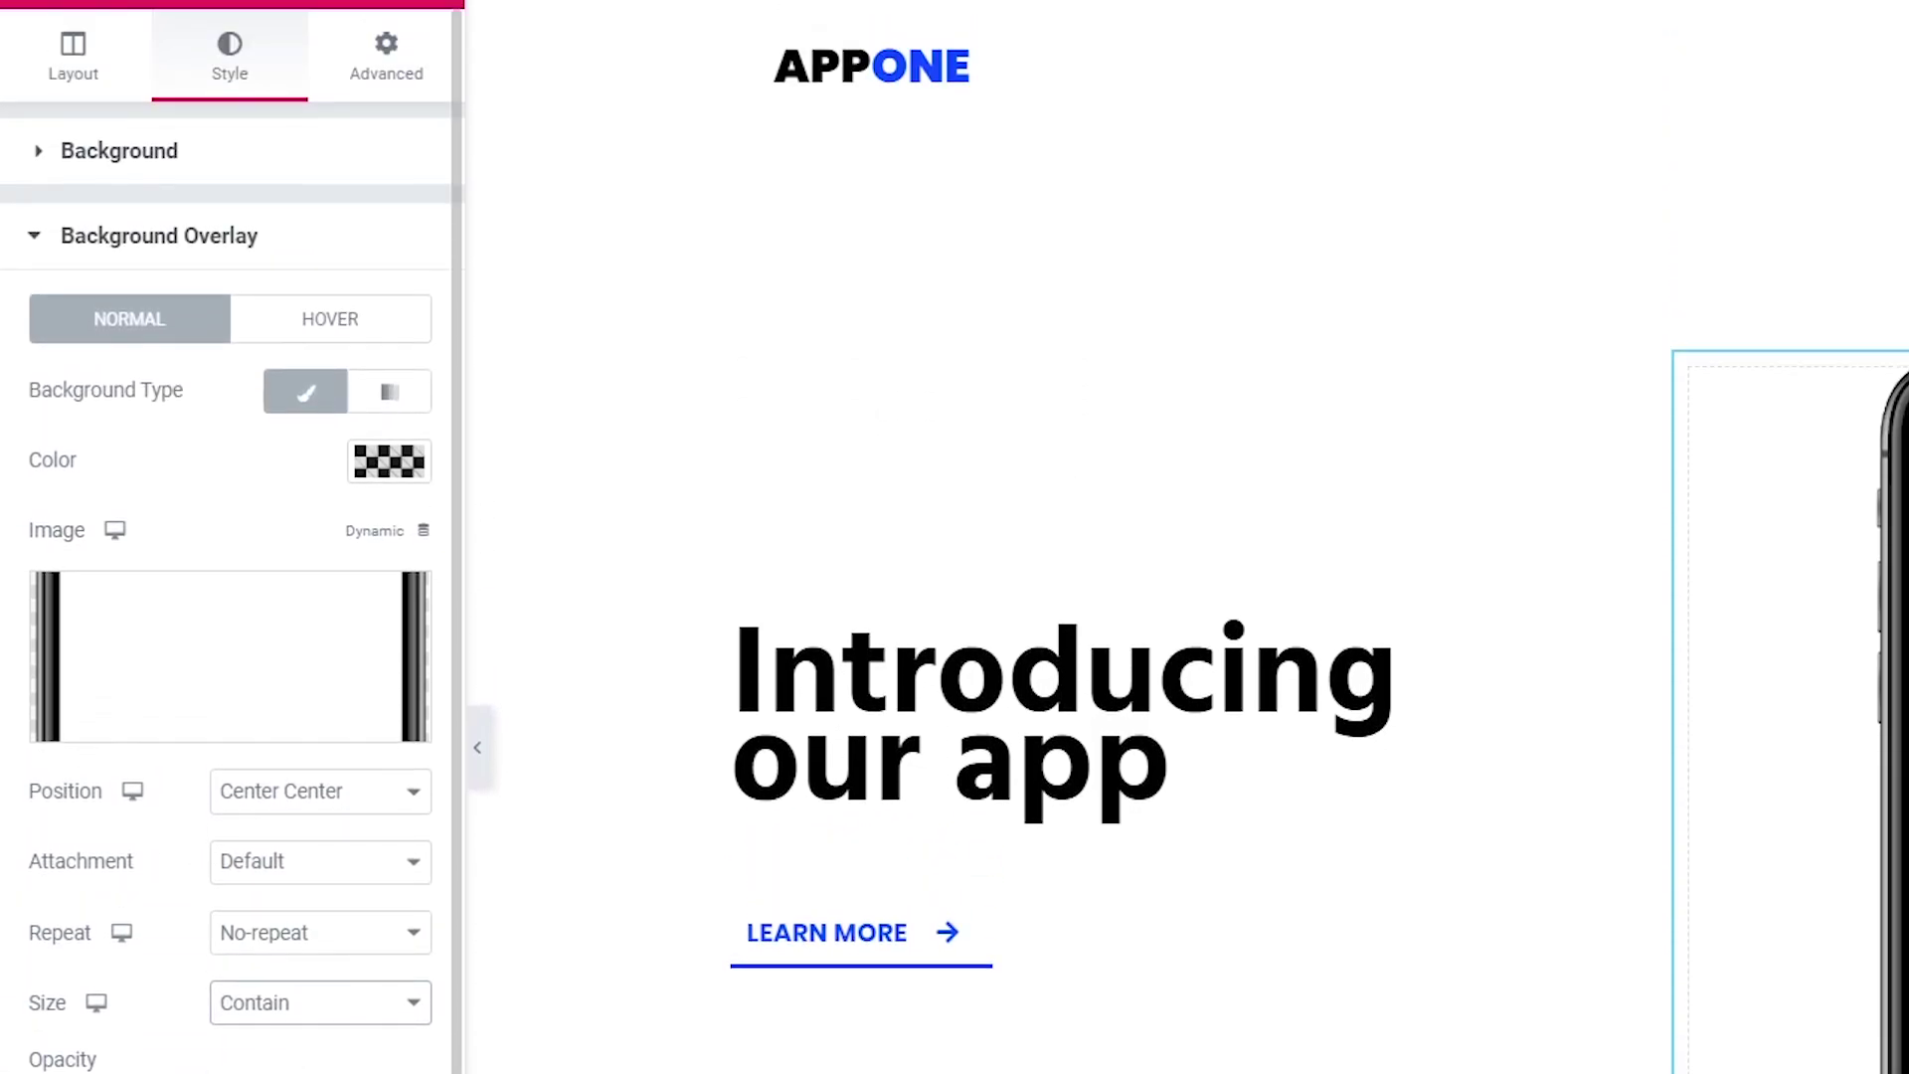
# Step: Give the inner section a classic background and upload and insert screen.png as its image
pyautogui.click(204, 294)
pyautogui.click(207, 209)
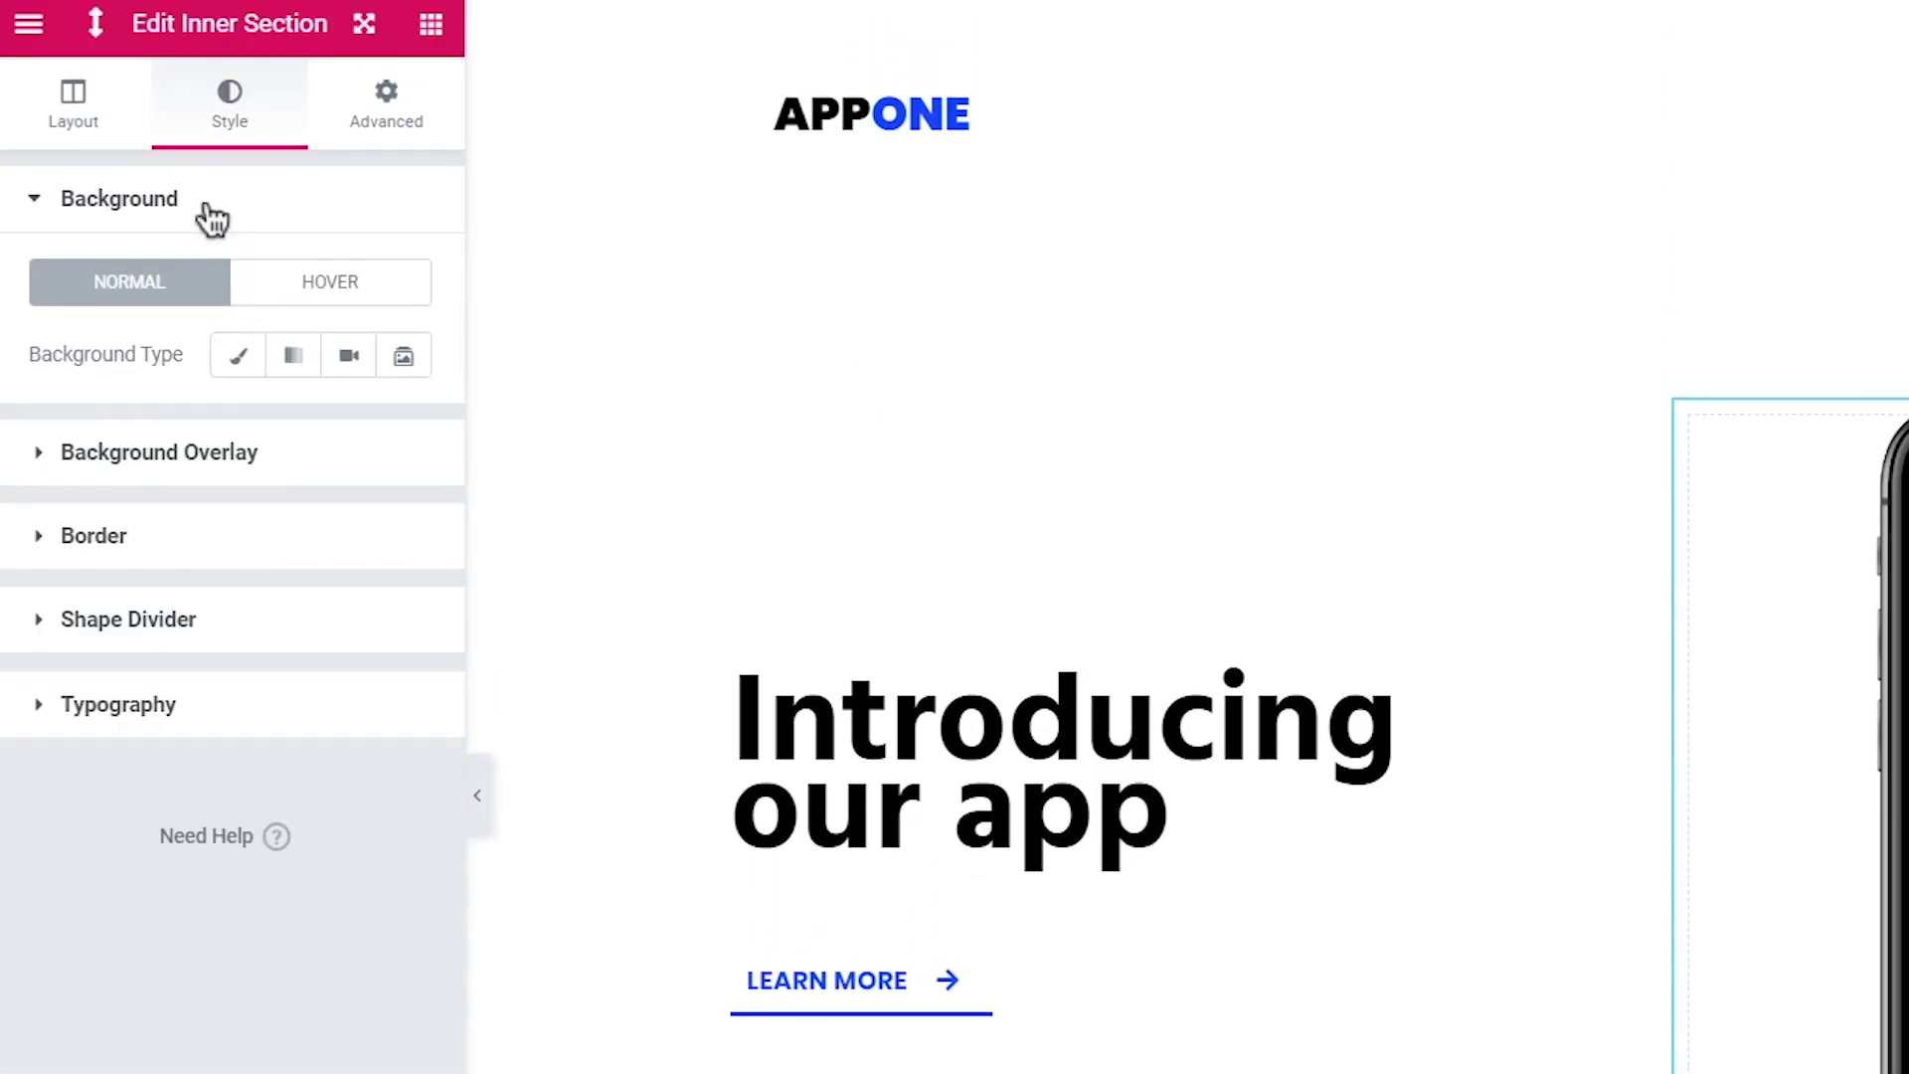
pyautogui.click(238, 354)
pyautogui.click(213, 624)
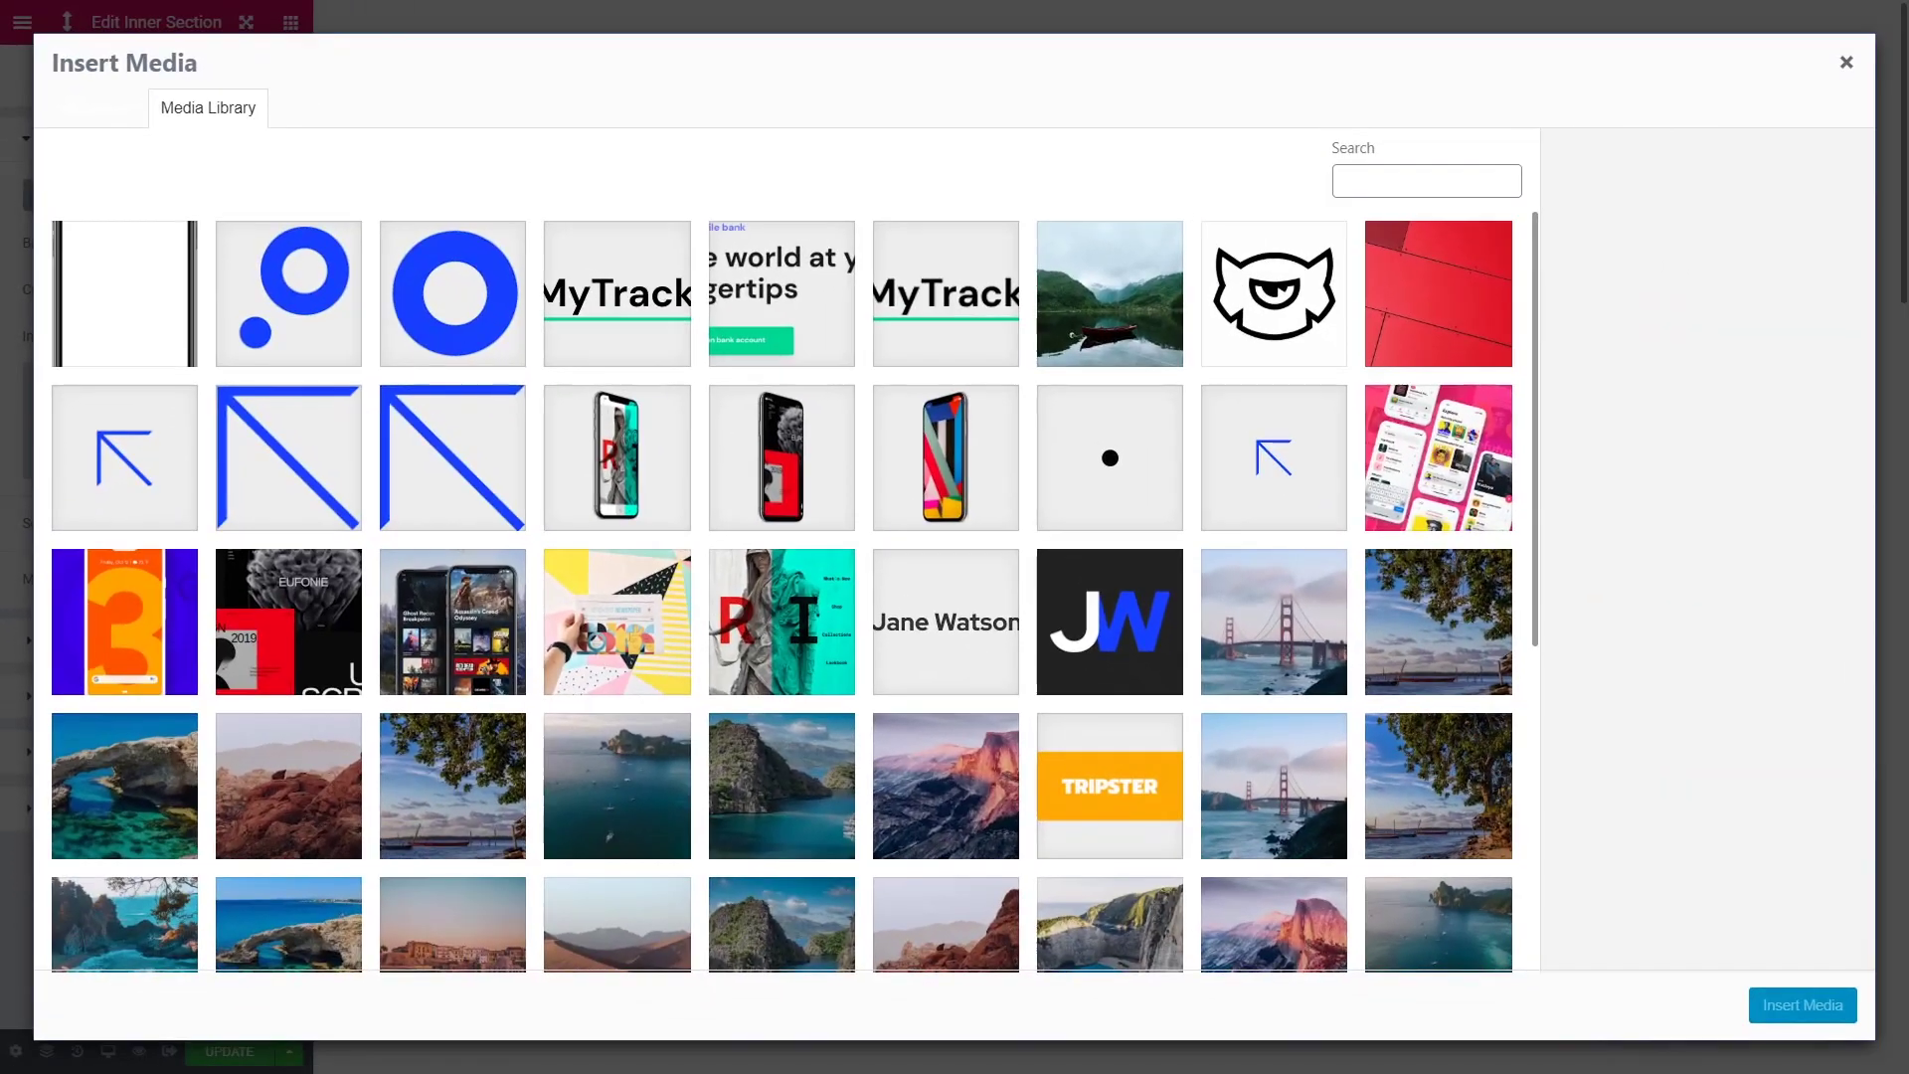
pyautogui.moveTo(212, 625); pyautogui.dragTo(609, 495)
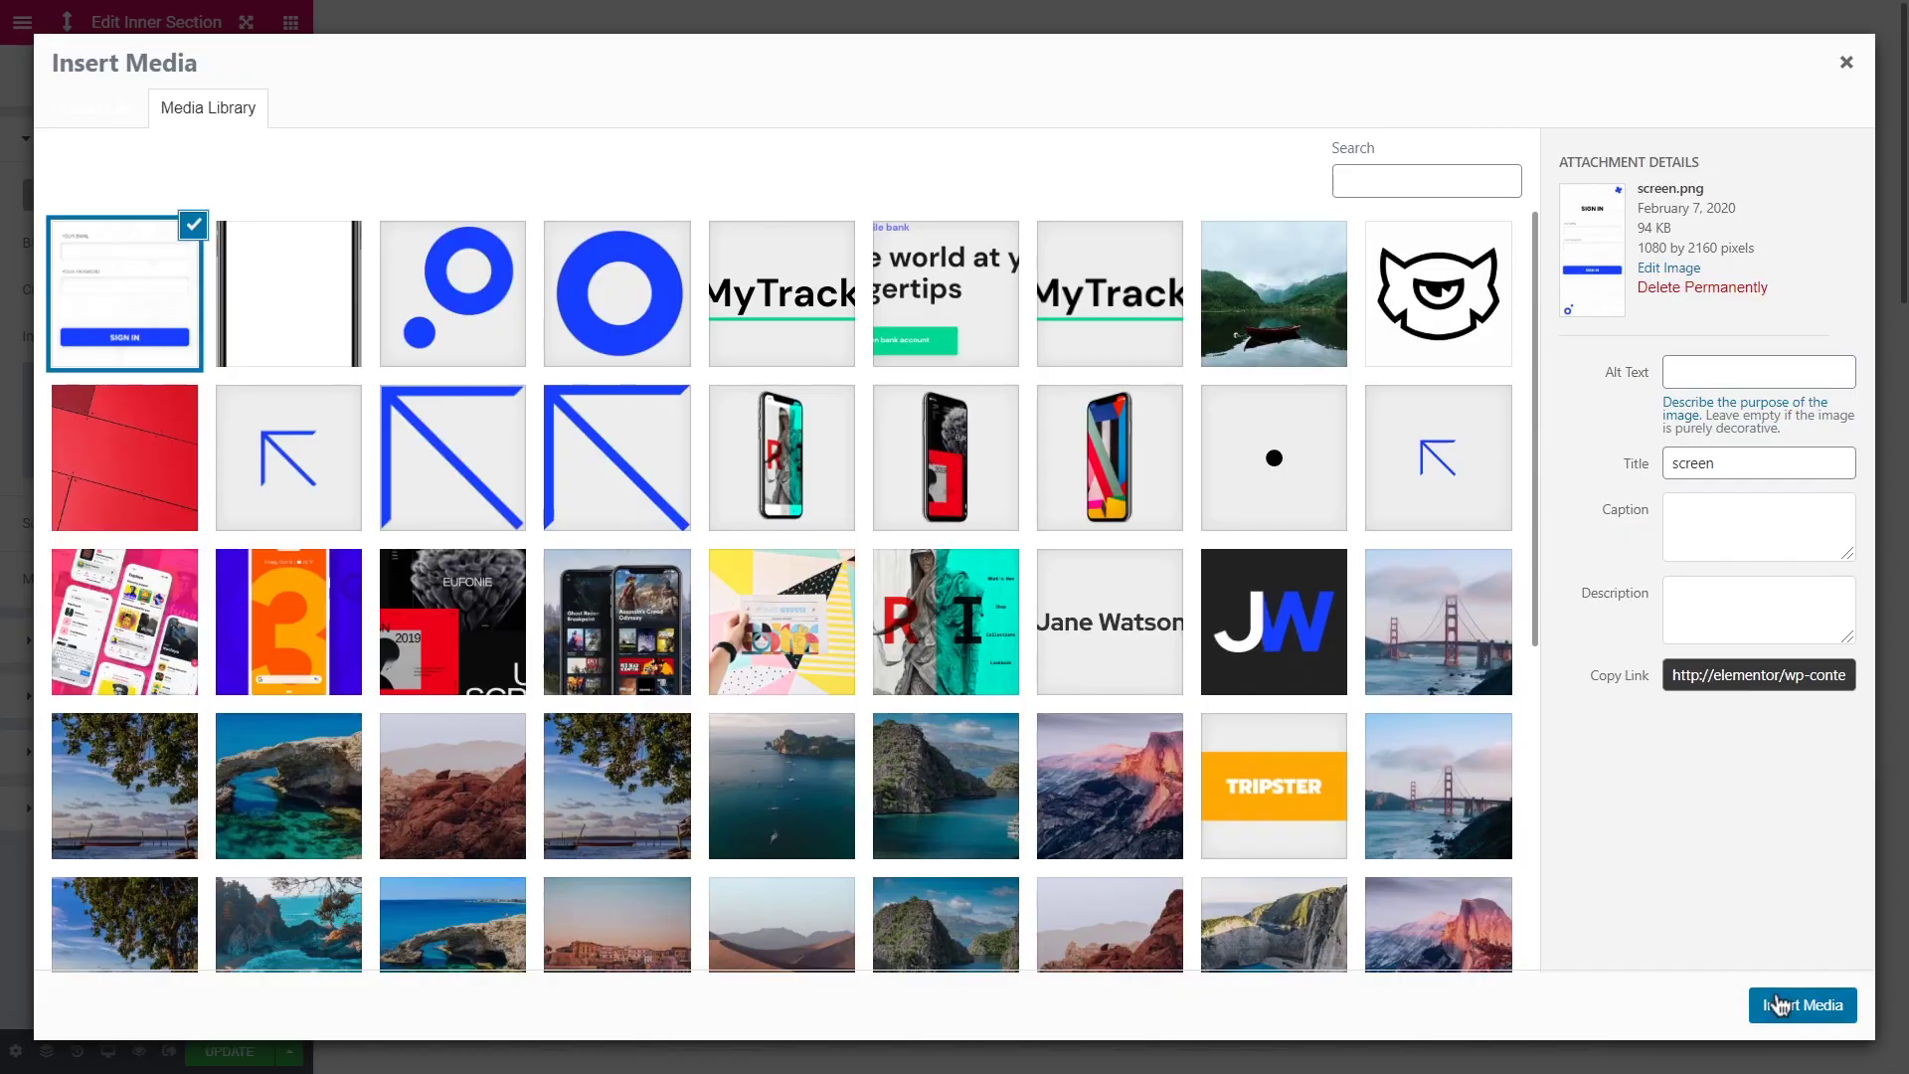
pyautogui.click(1774, 1002)
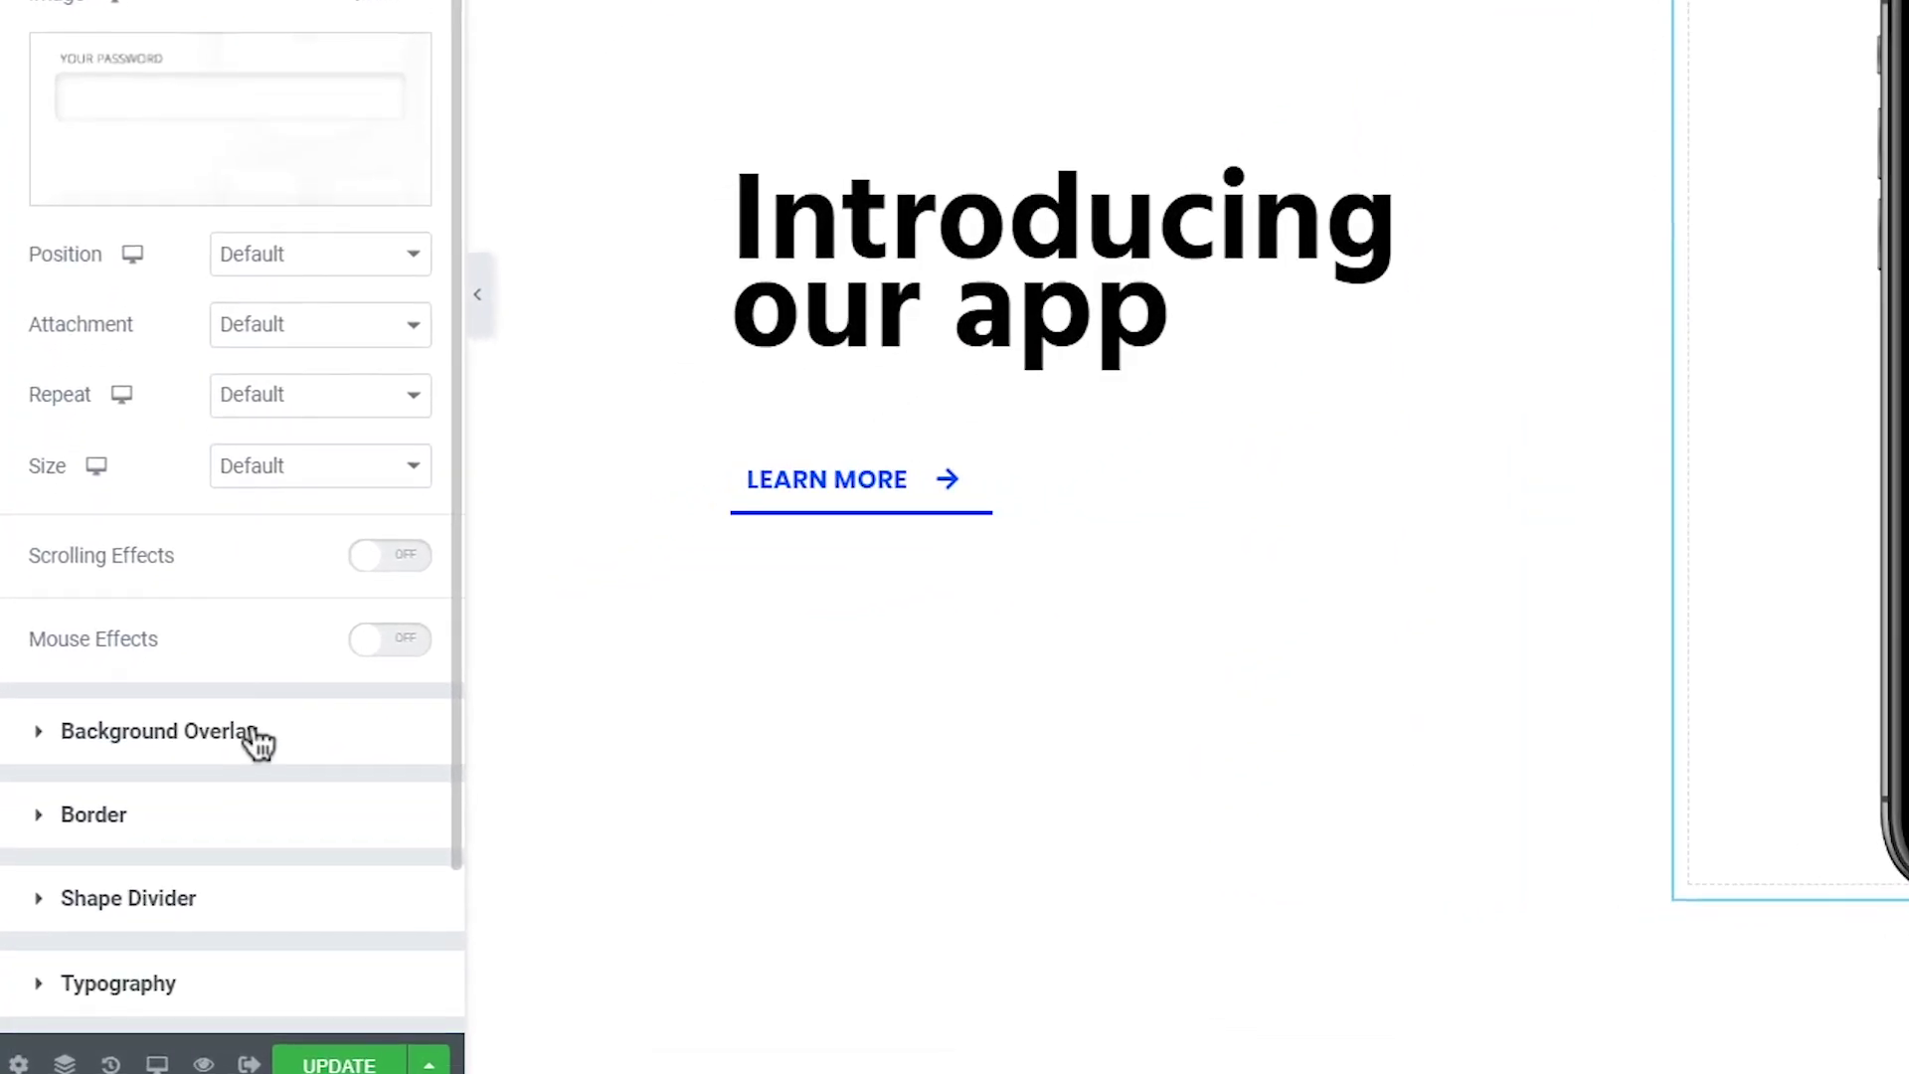
# Step: Set the phone overlay's blend mode to Multiply
pyautogui.click(256, 741)
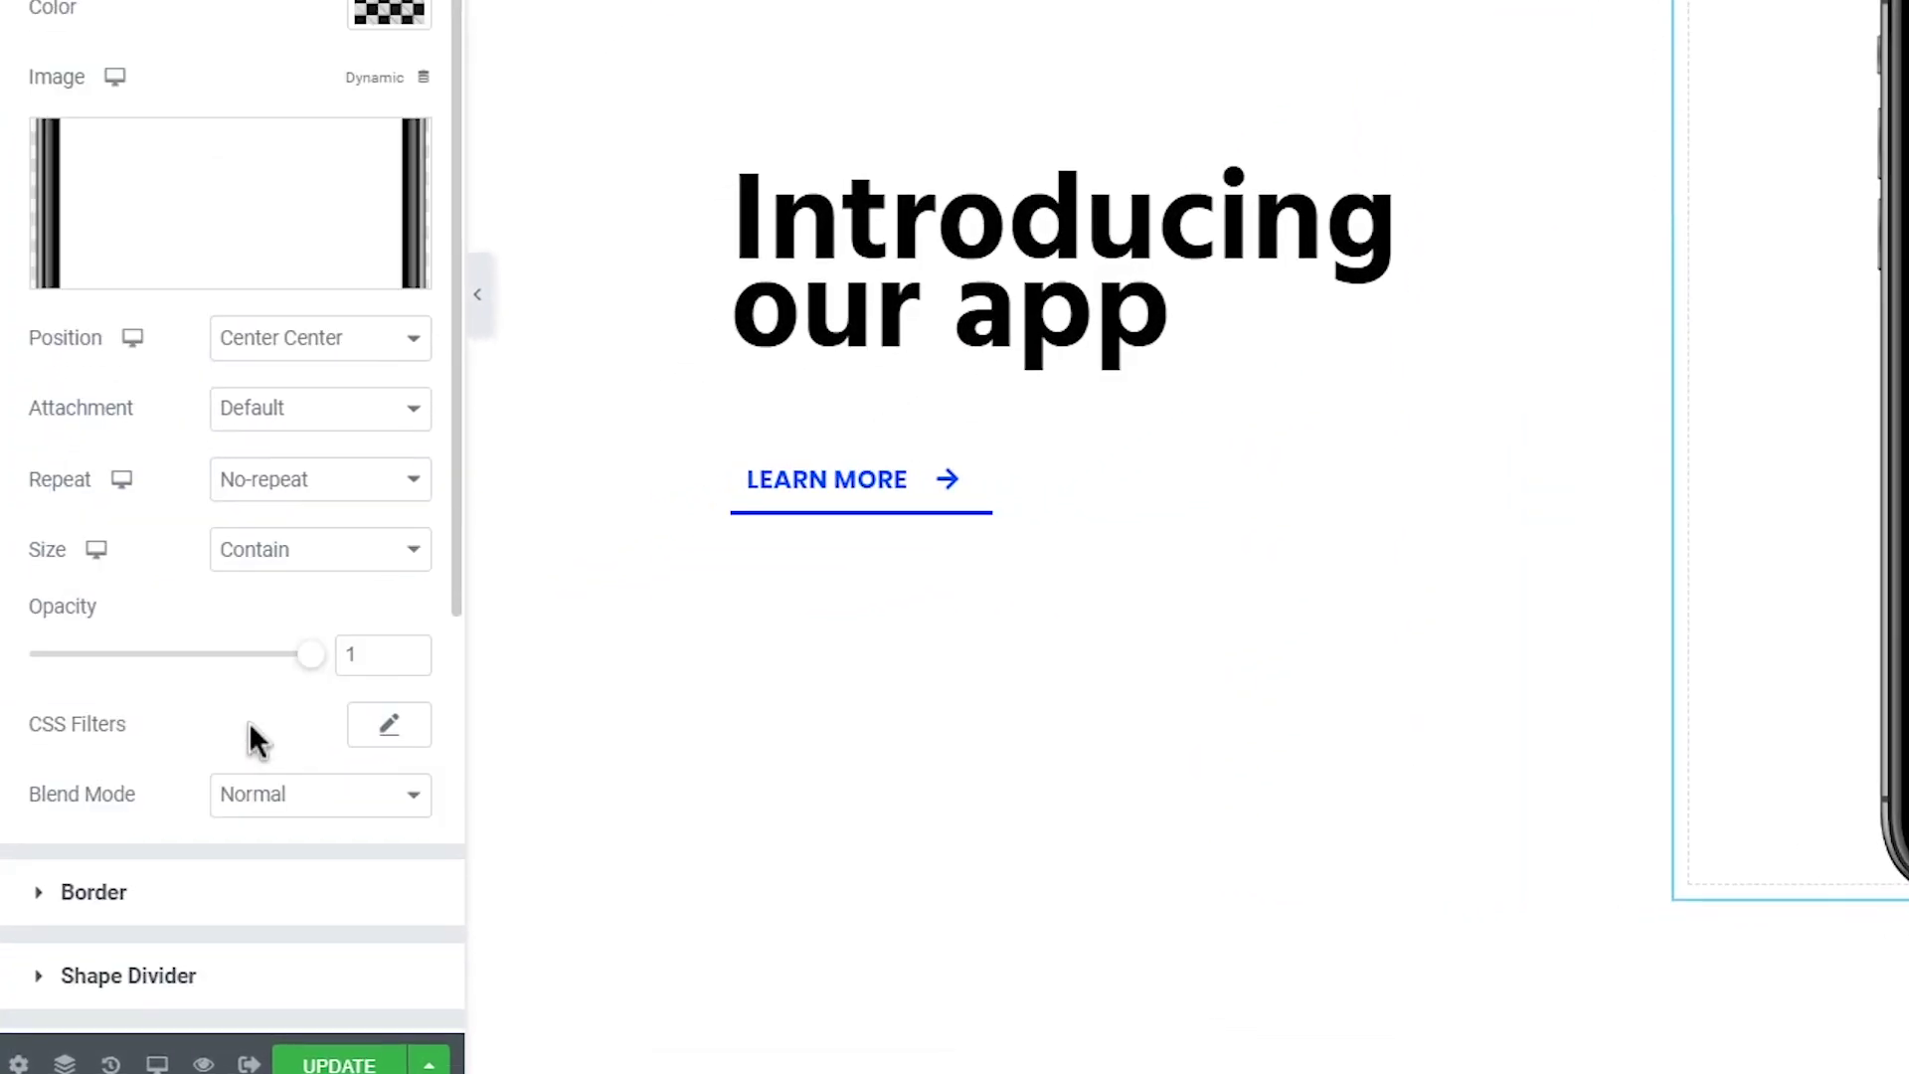
pyautogui.click(321, 795)
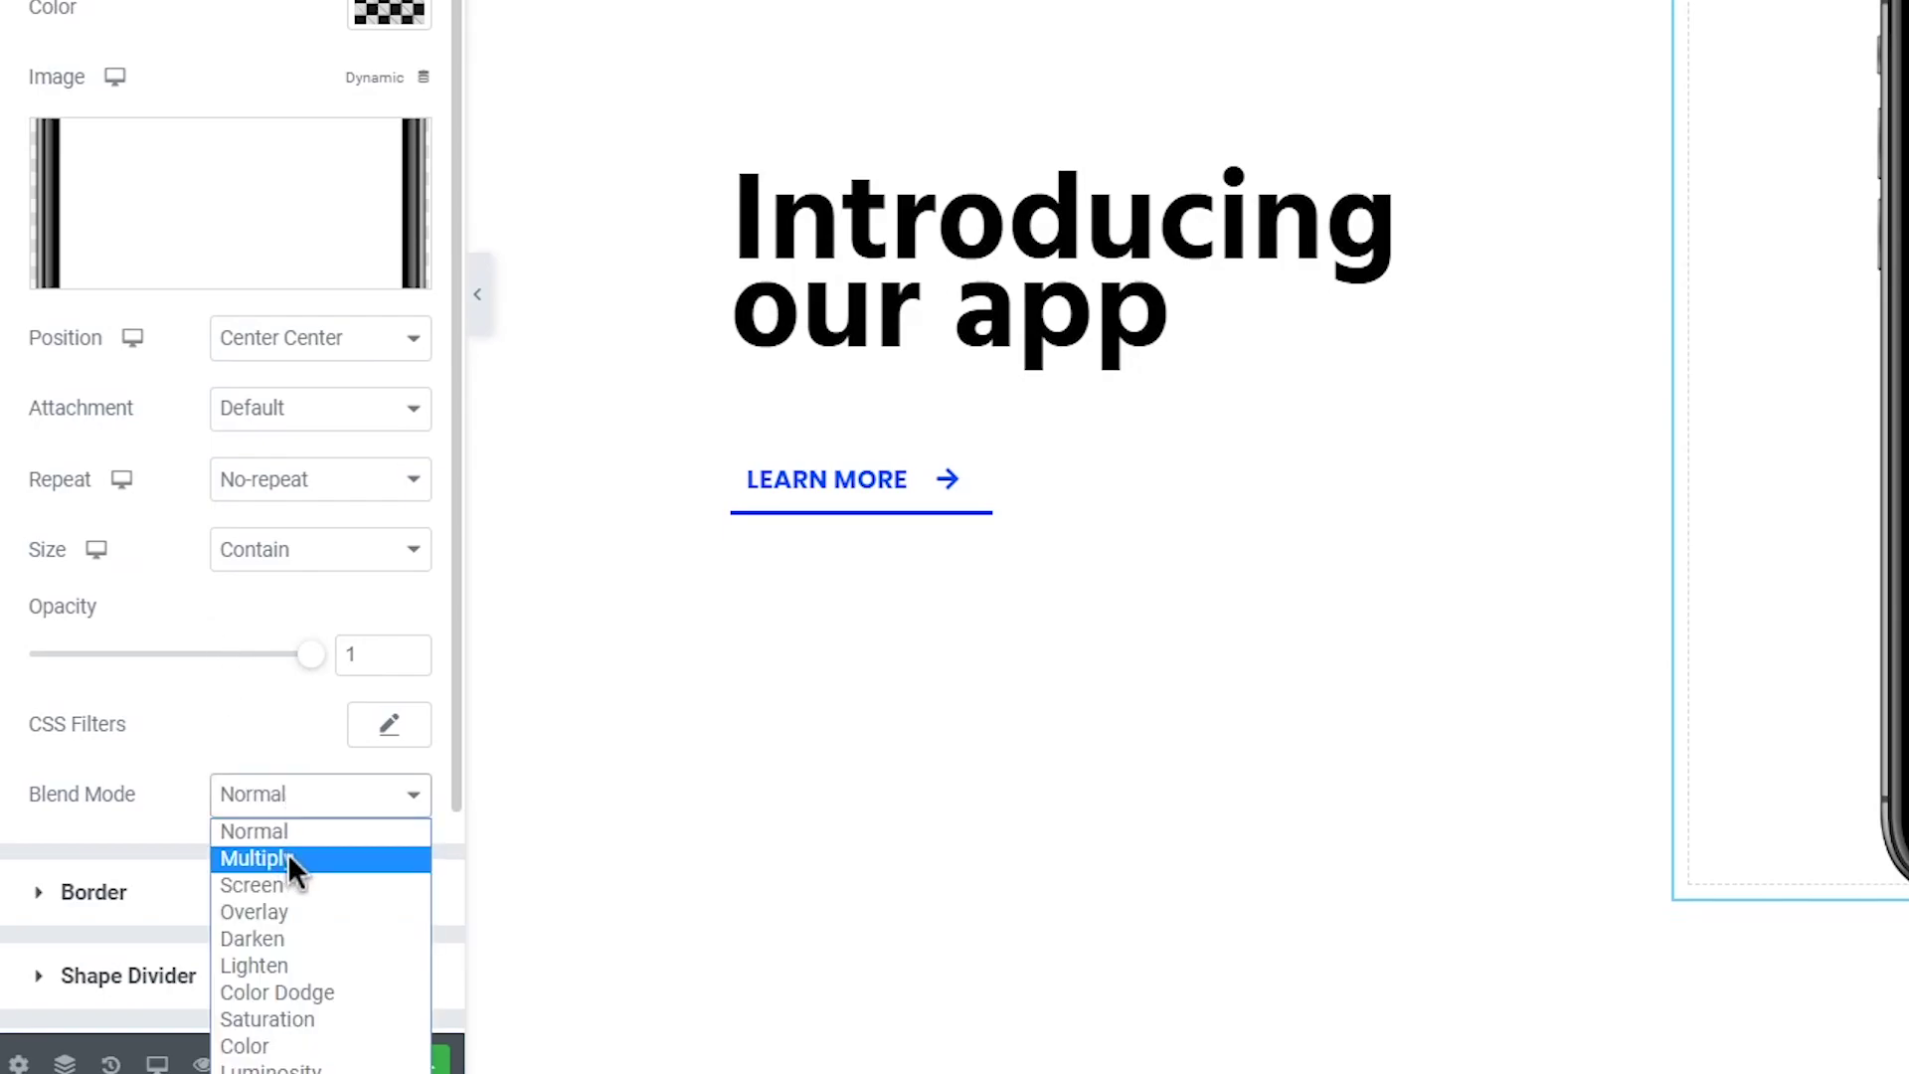
pyautogui.click(342, 861)
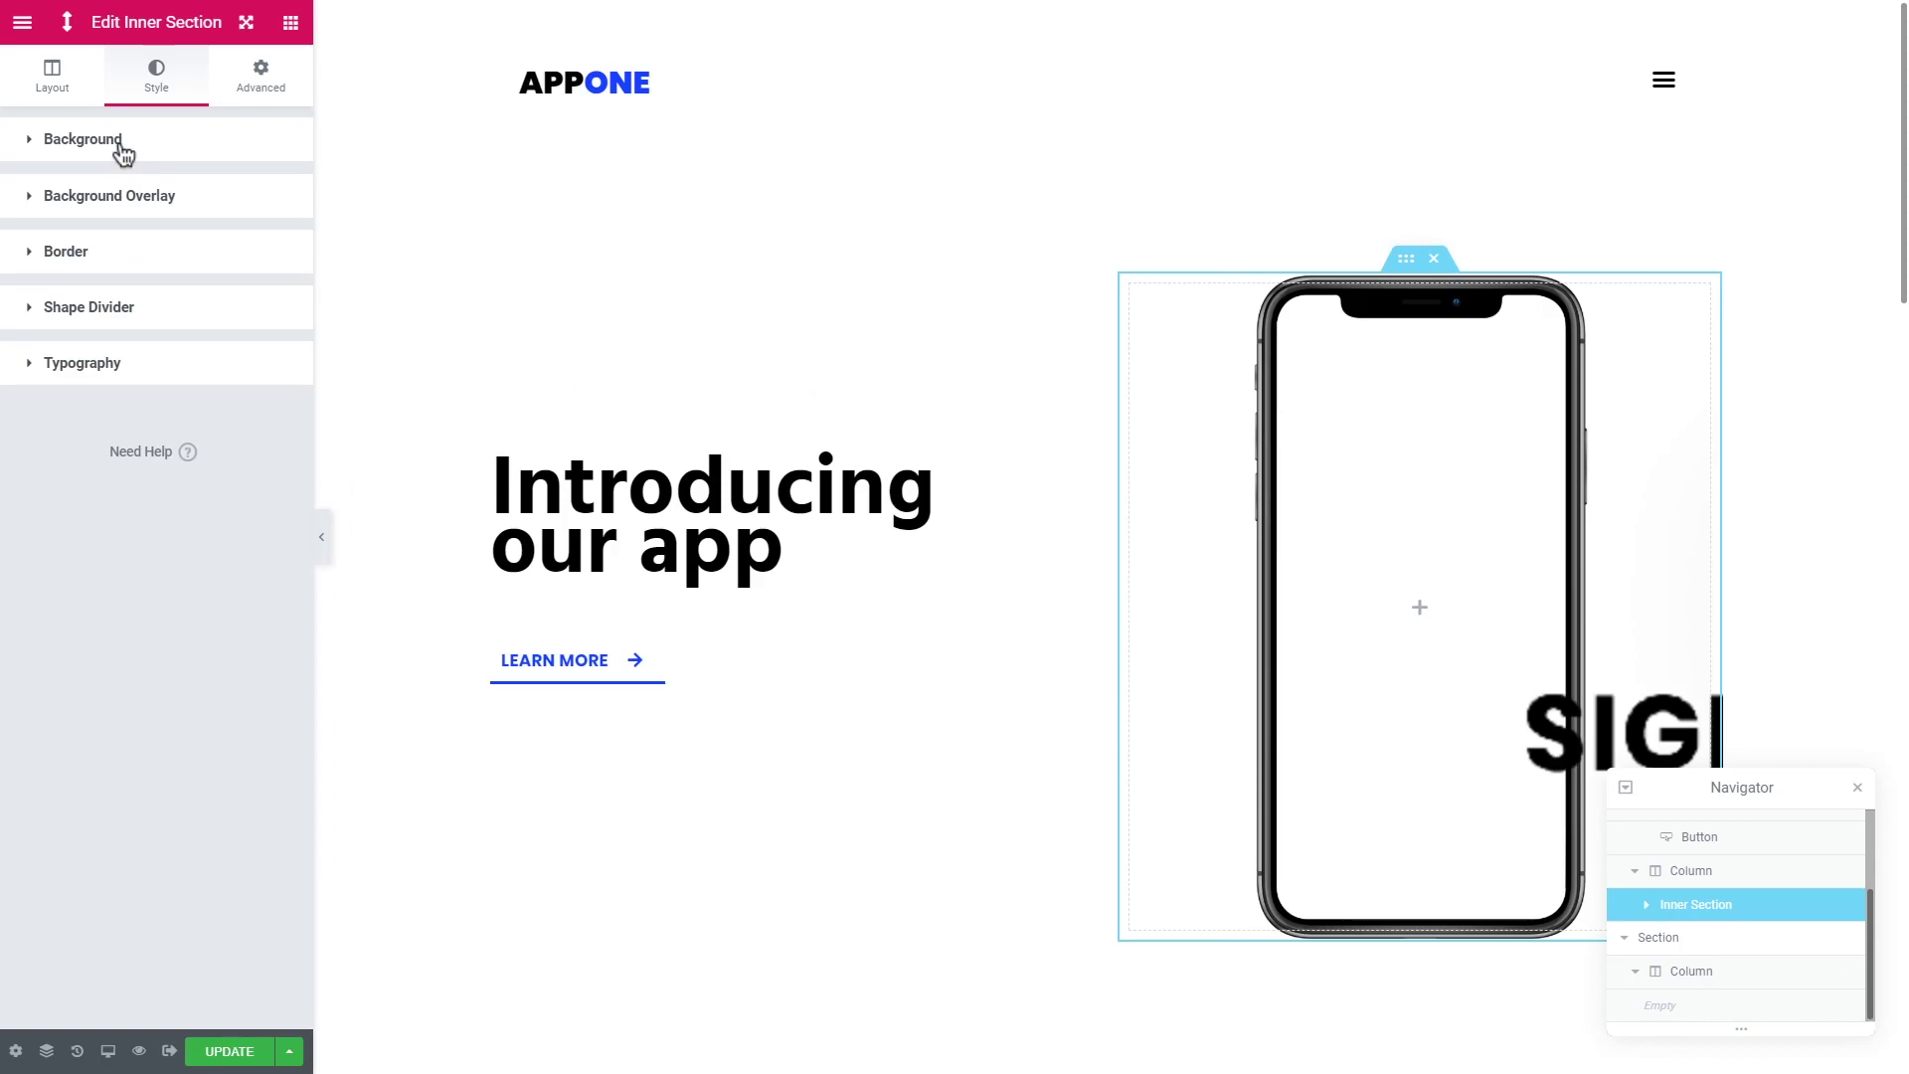
# Step: Set the sign-in screen background image's position to Center Center and its repeat to No-repeat
pyautogui.click(83, 139)
pyautogui.click(164, 512)
pyautogui.click(174, 553)
pyautogui.click(208, 563)
pyautogui.click(213, 580)
pyautogui.click(214, 604)
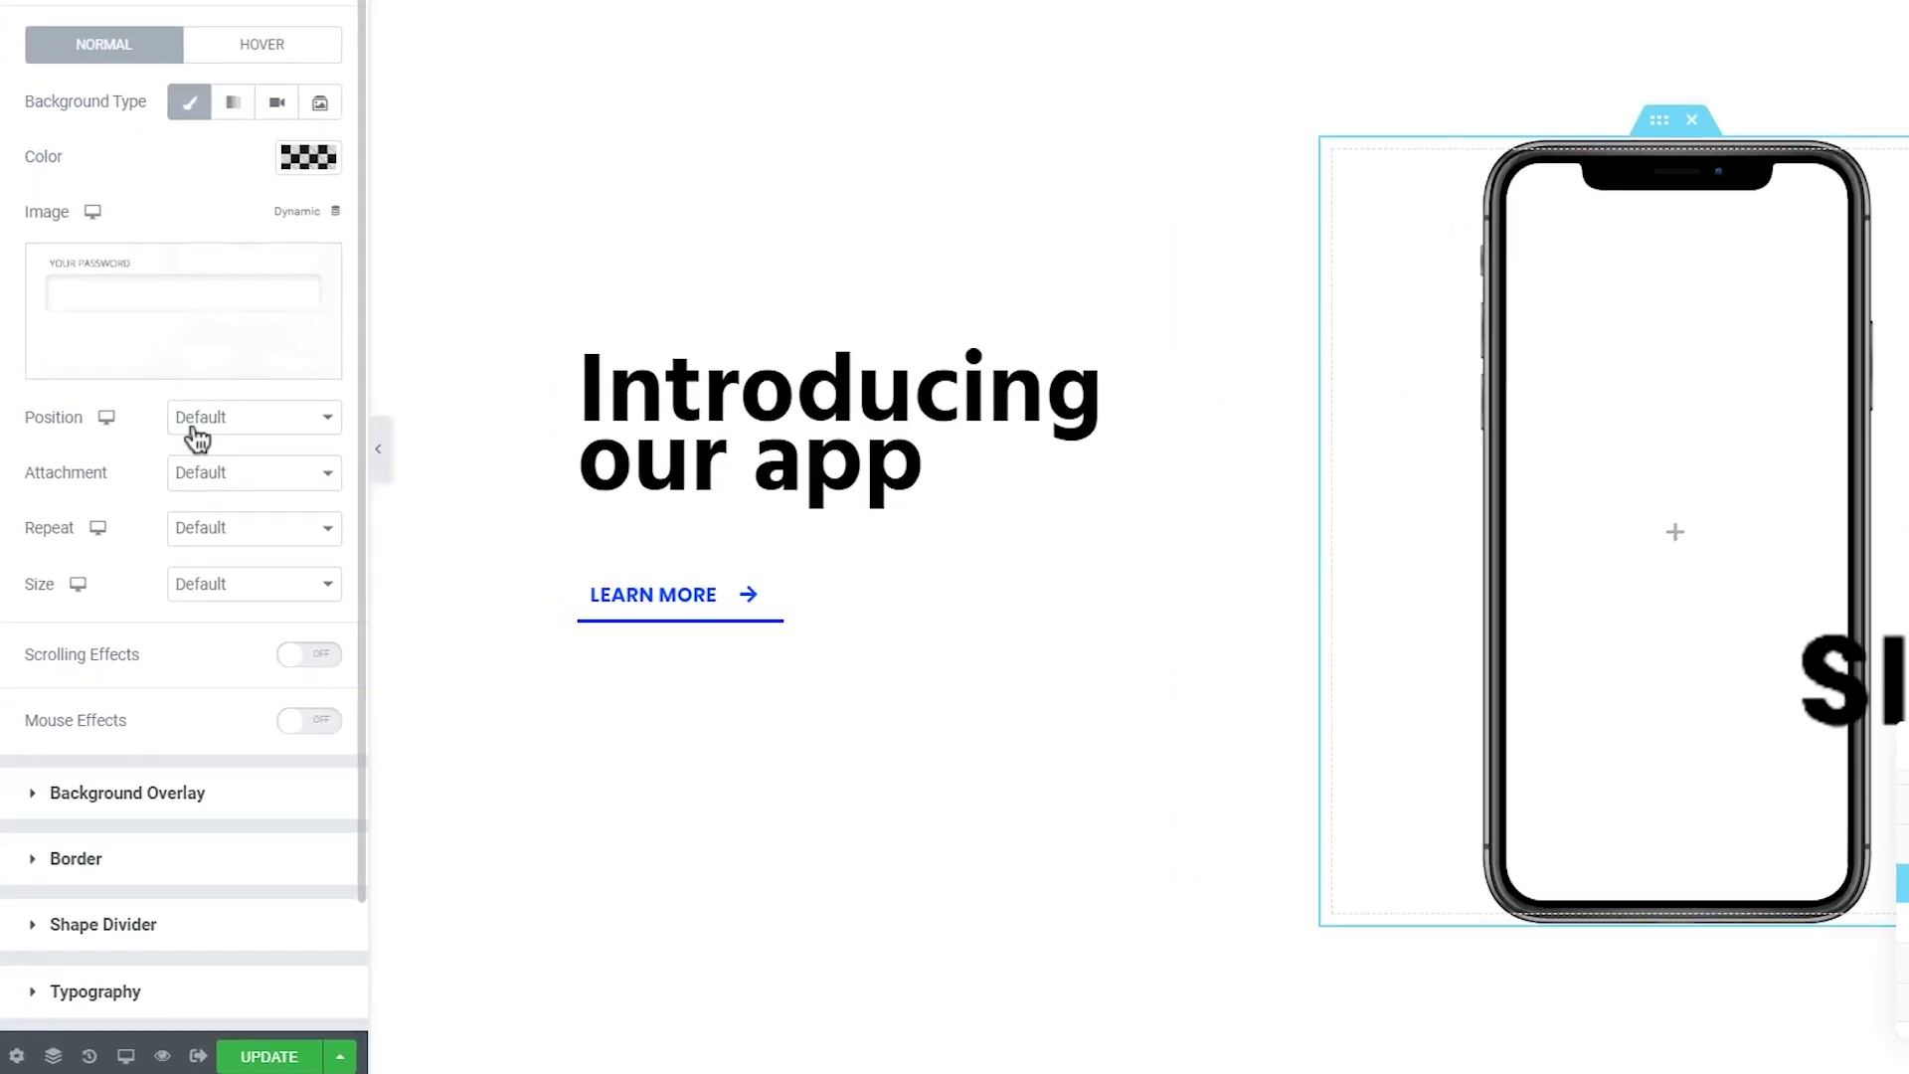
pyautogui.click(301, 460)
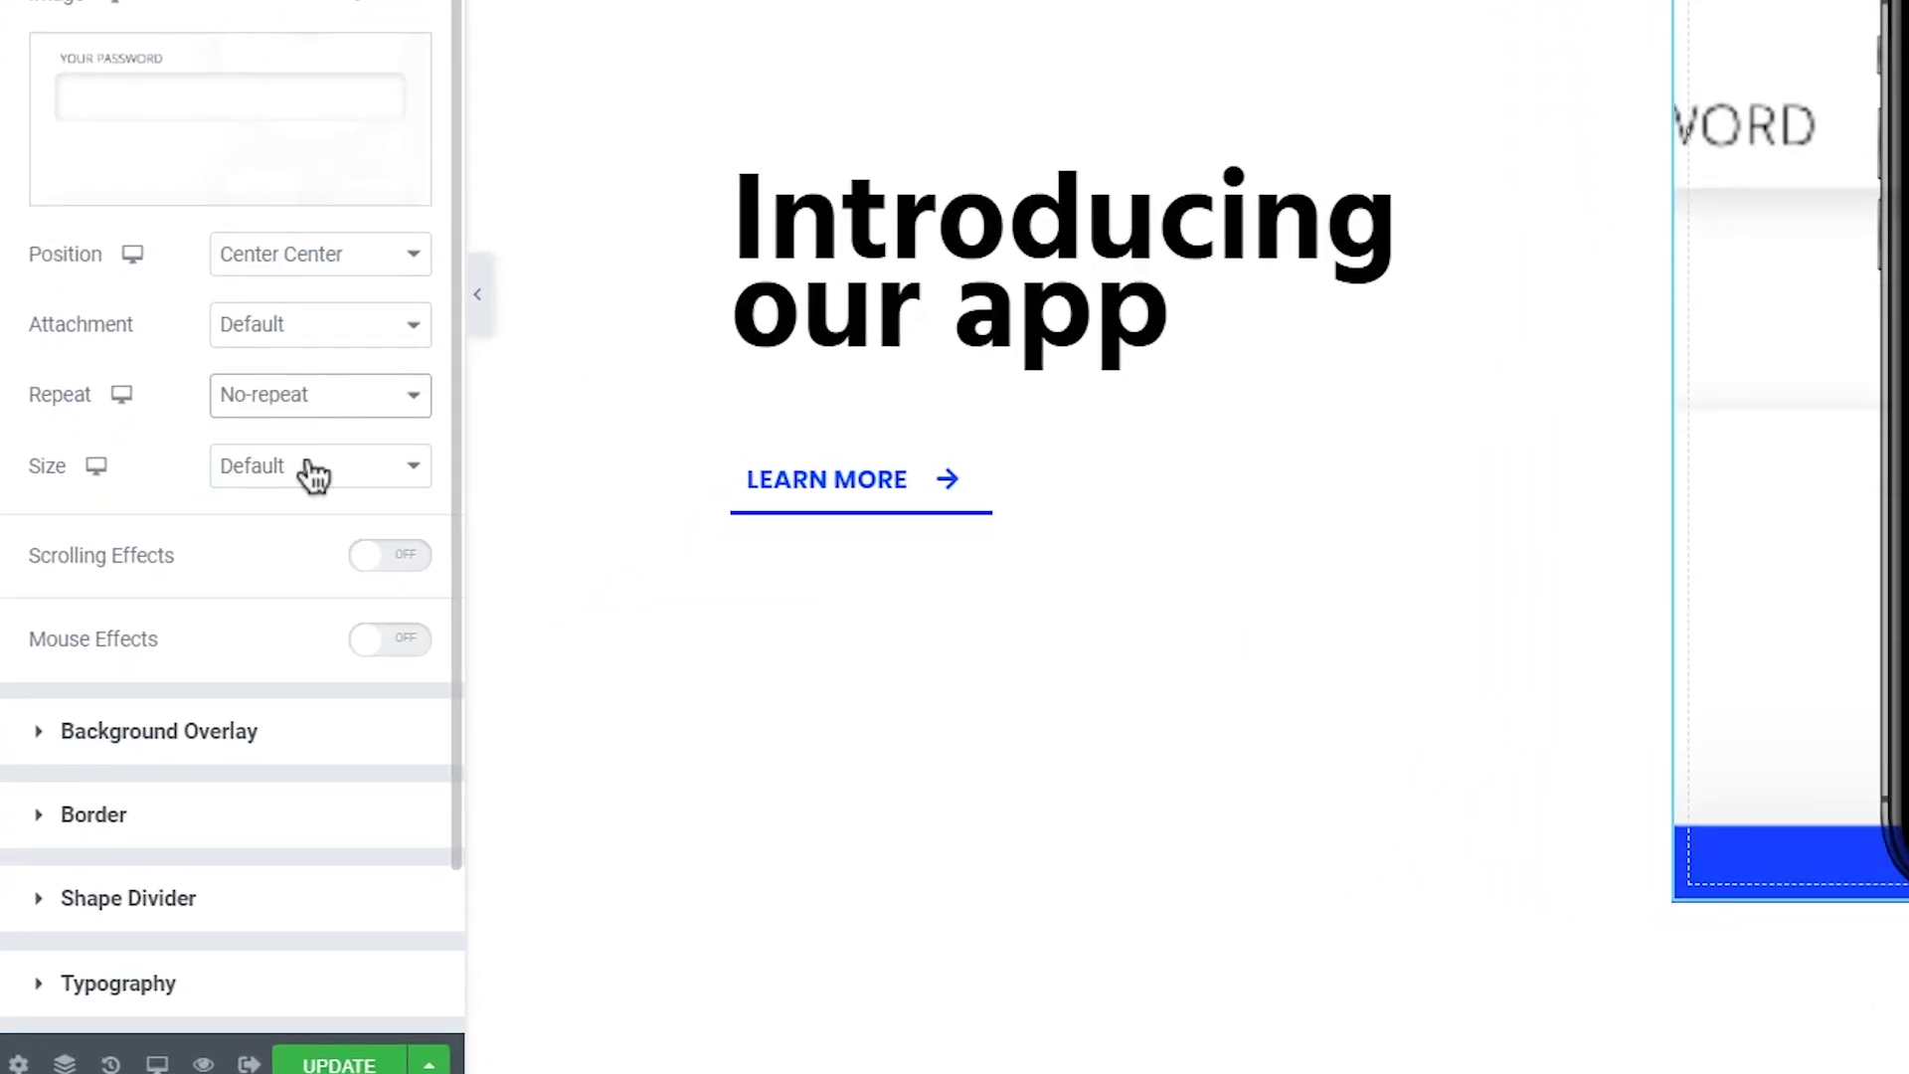
# Step: Try the Contain size on the sign-in screen background, and settle on Custom with a width of 45%
pyautogui.click(311, 466)
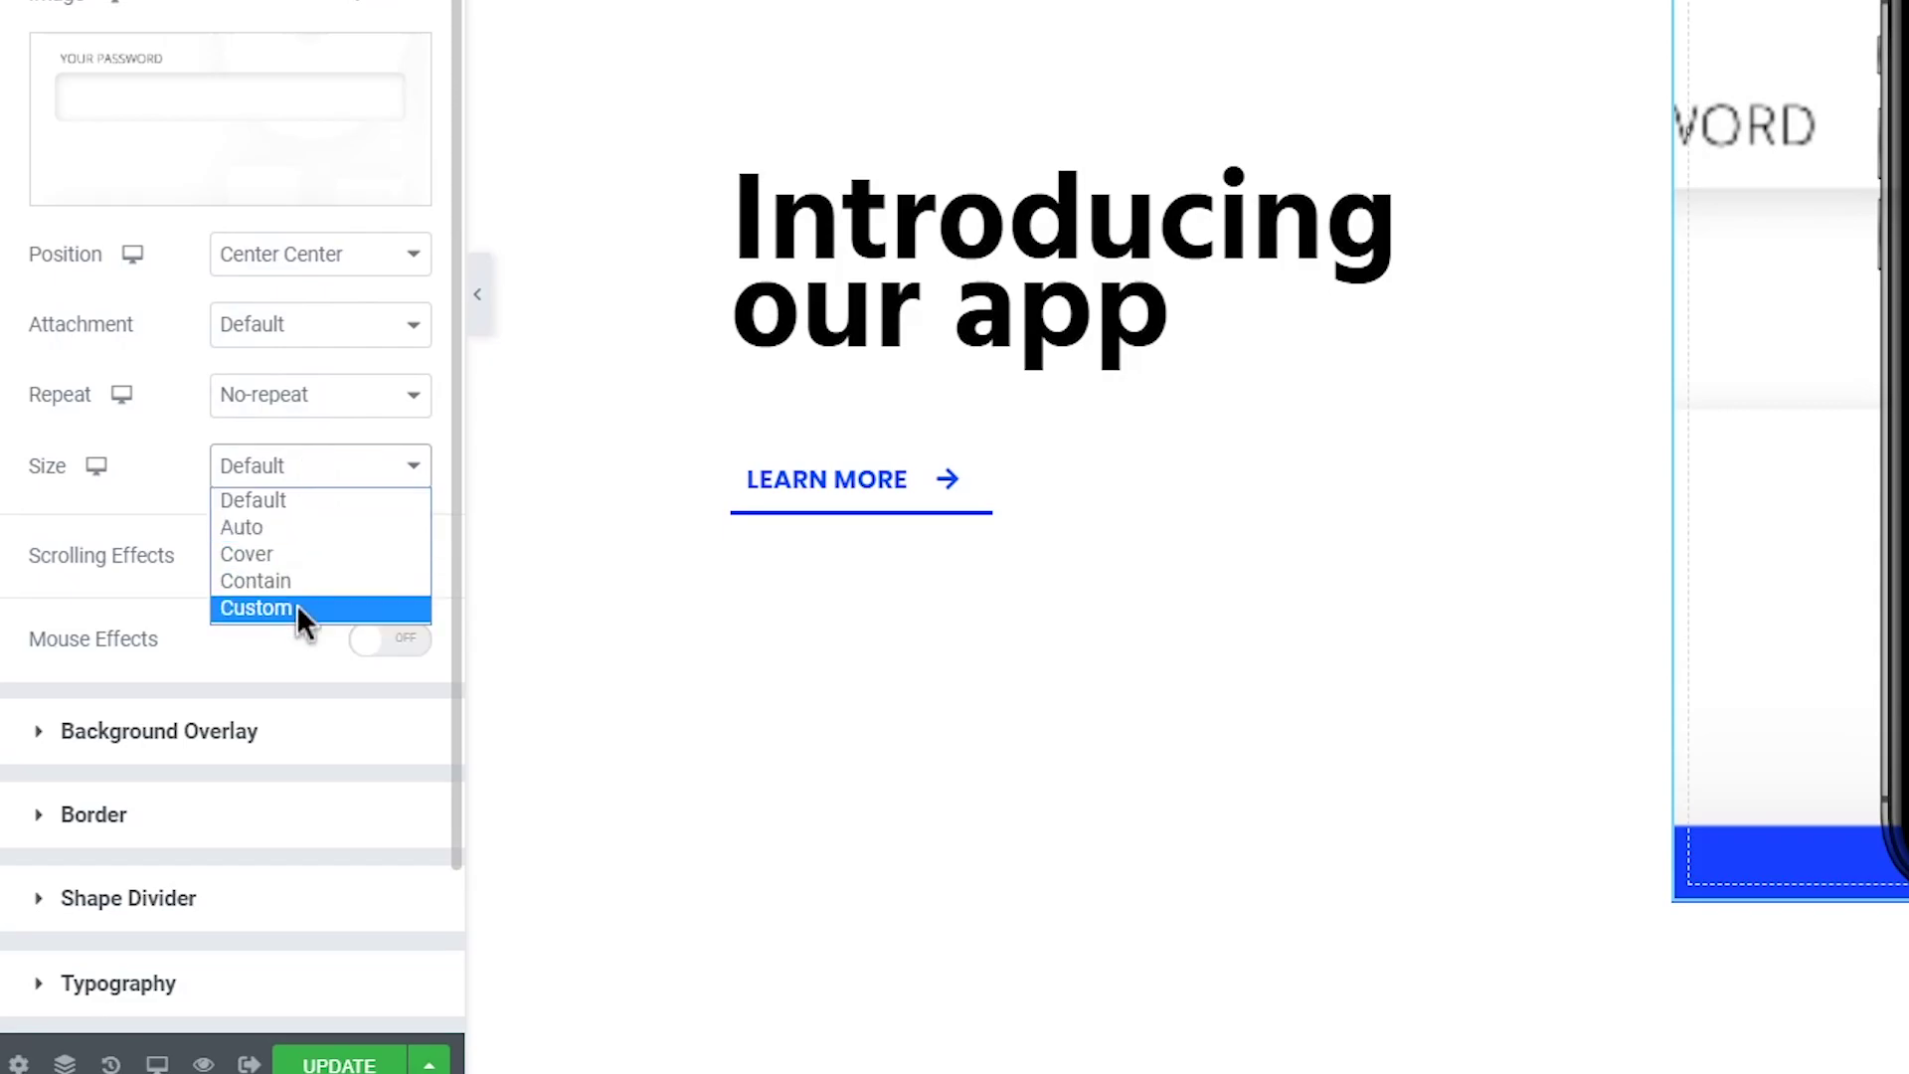
pyautogui.click(258, 581)
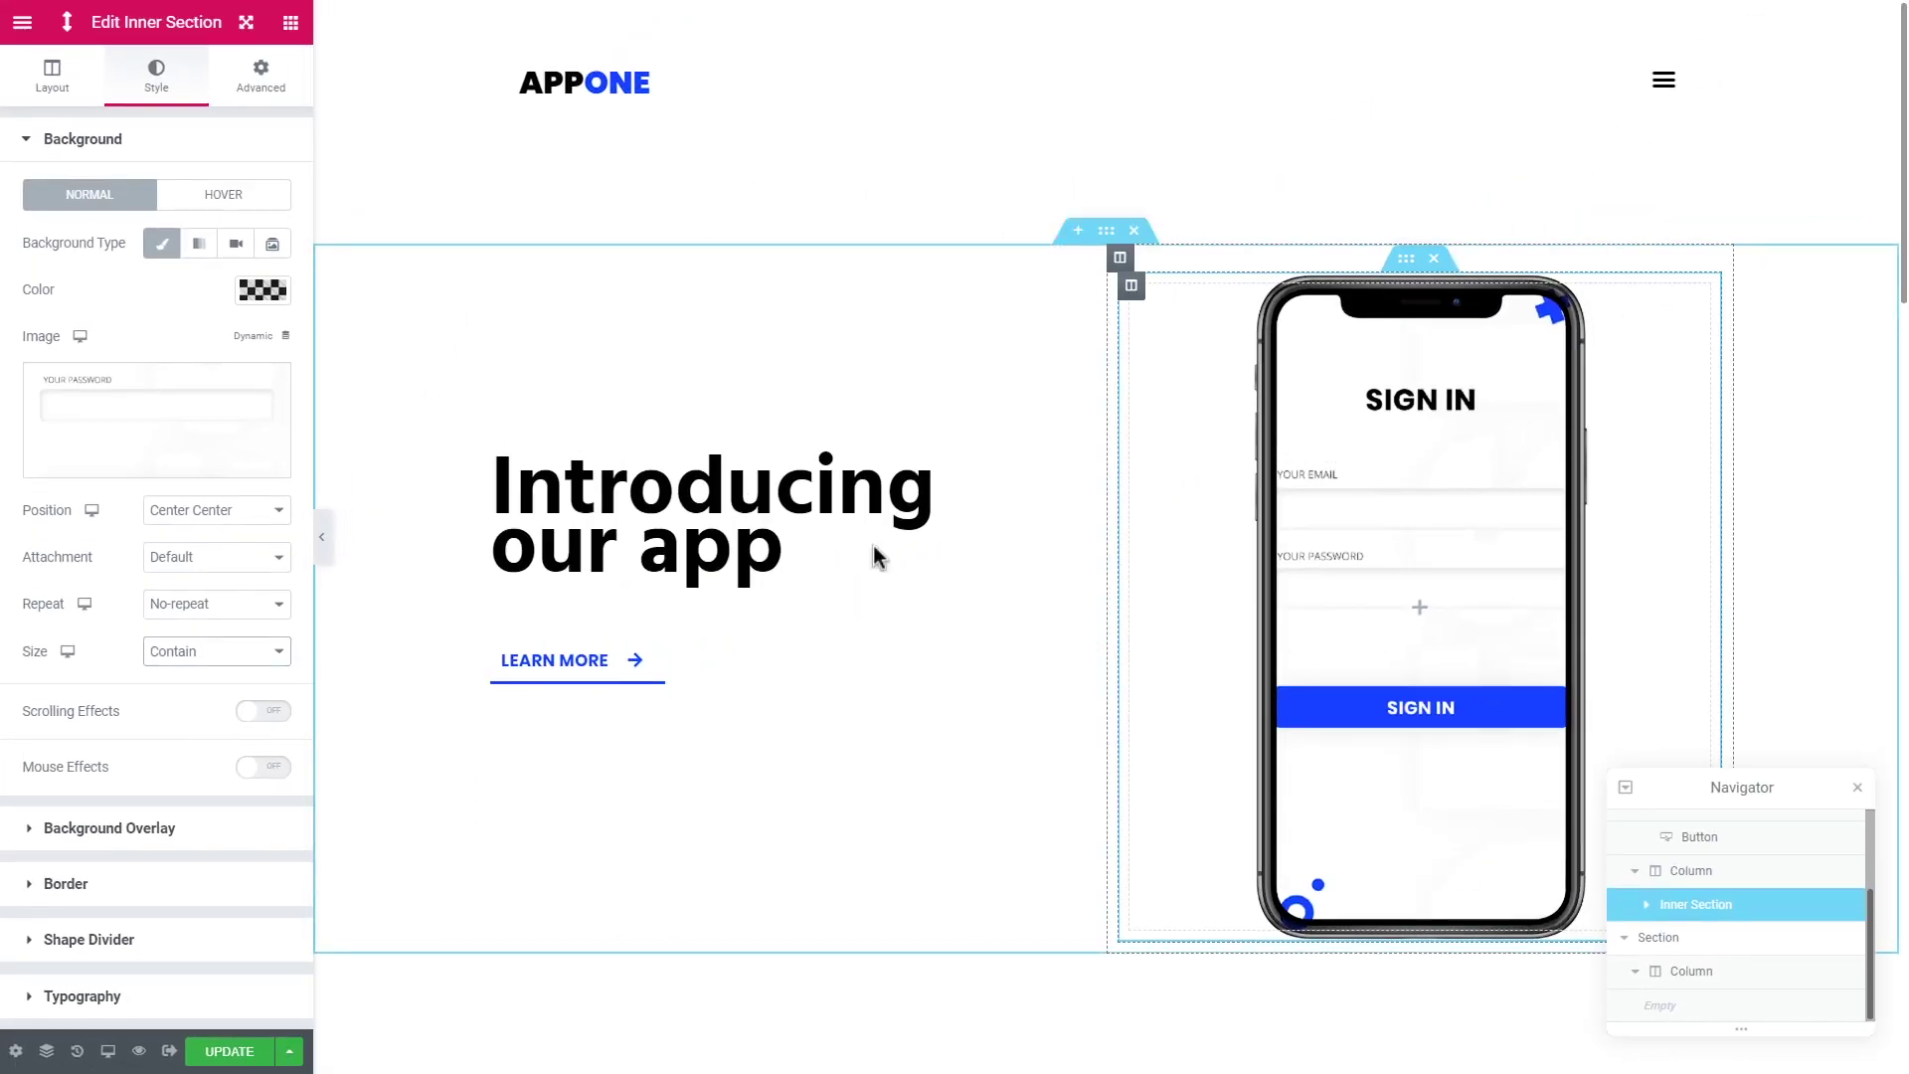
pyautogui.click(214, 651)
pyautogui.click(204, 743)
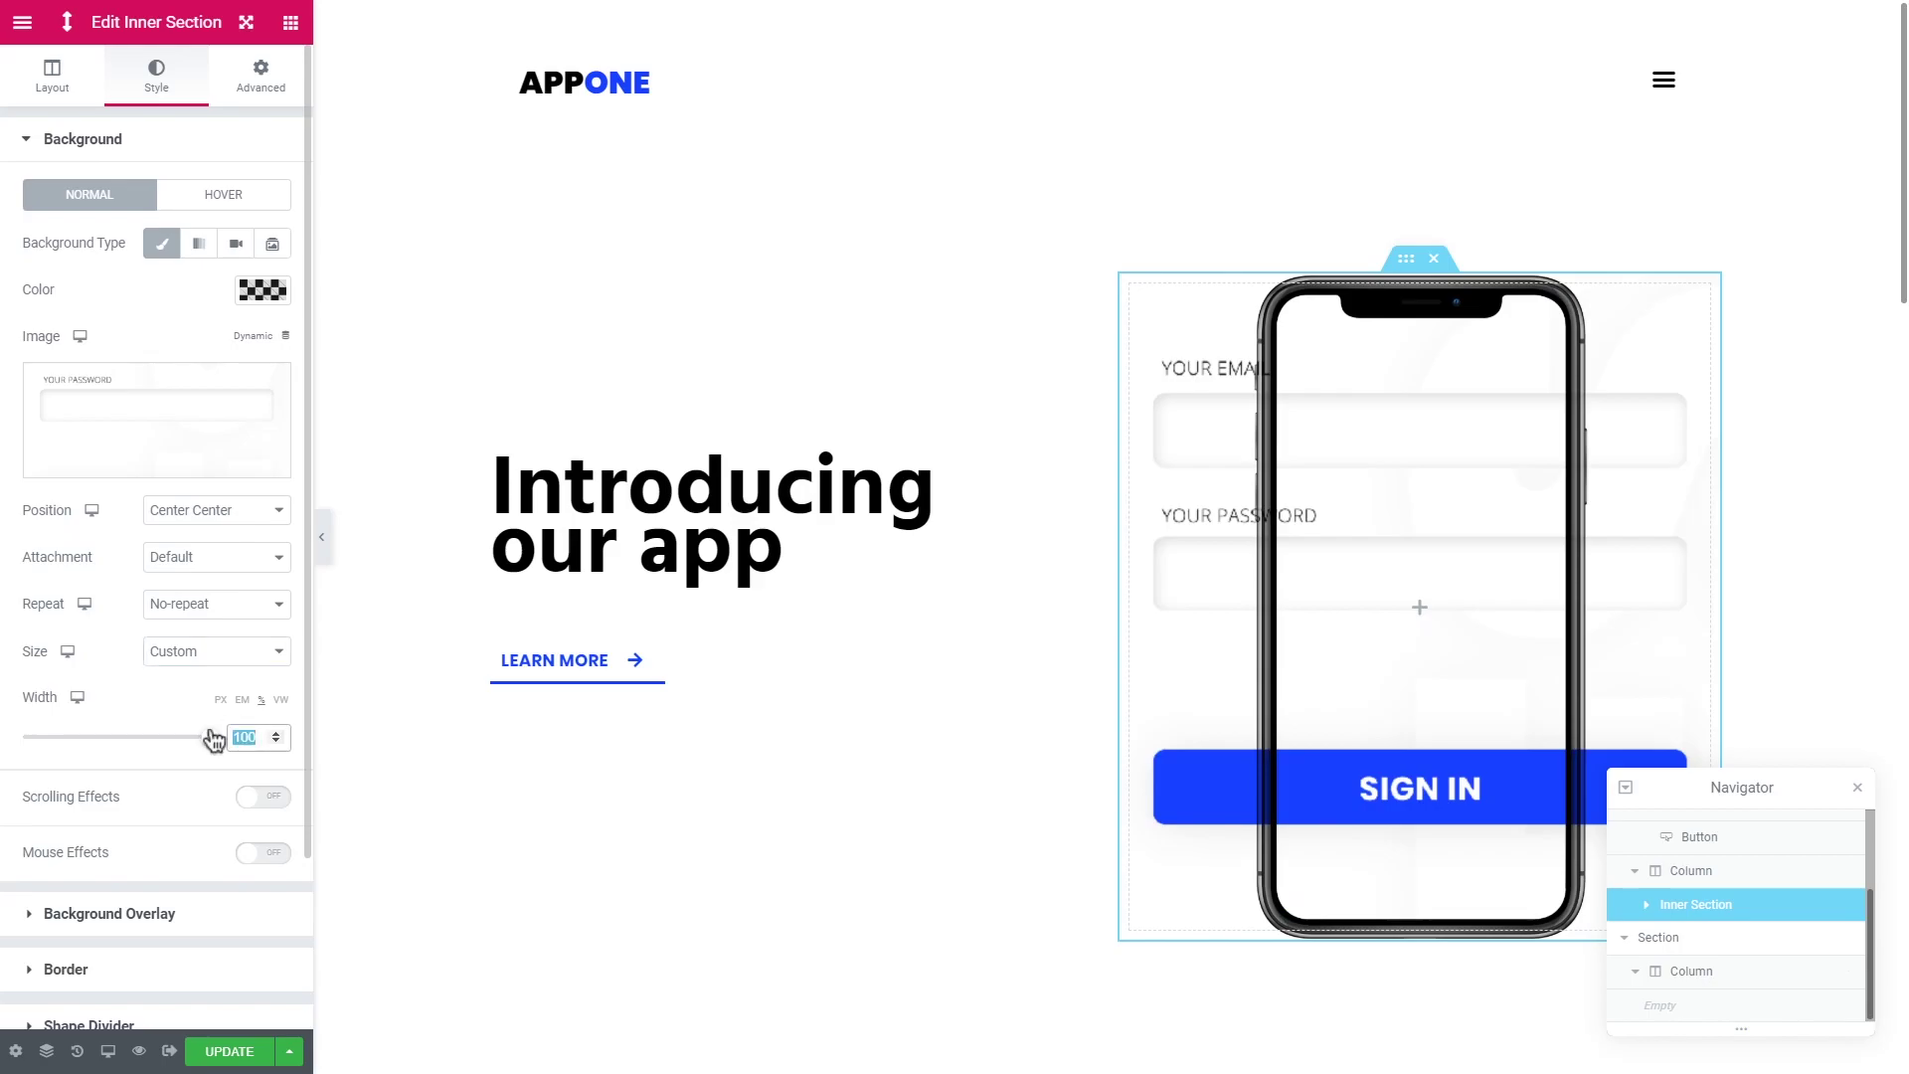
pyautogui.write('45')
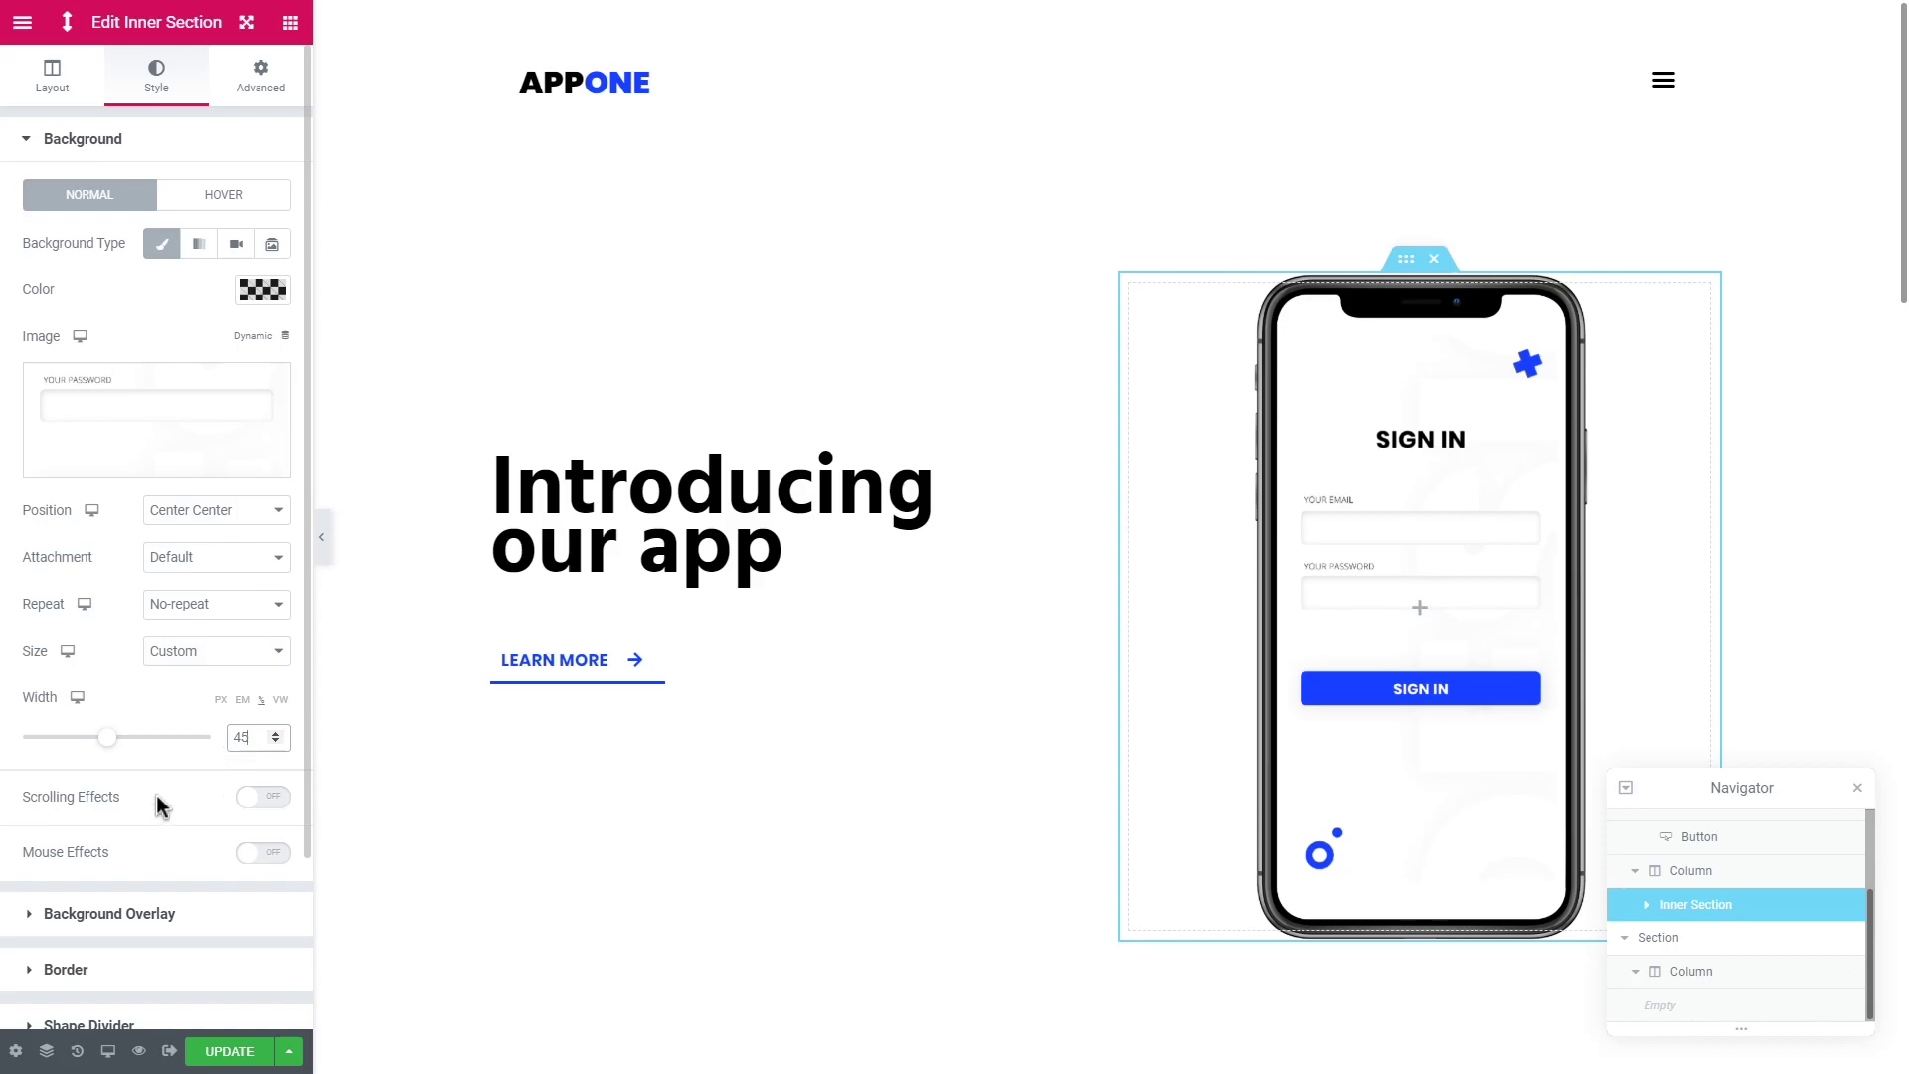
# Step: Enable mouse effects on the inner section's background with mouse track in the Opposite direction at speed 0.6
pyautogui.click(188, 847)
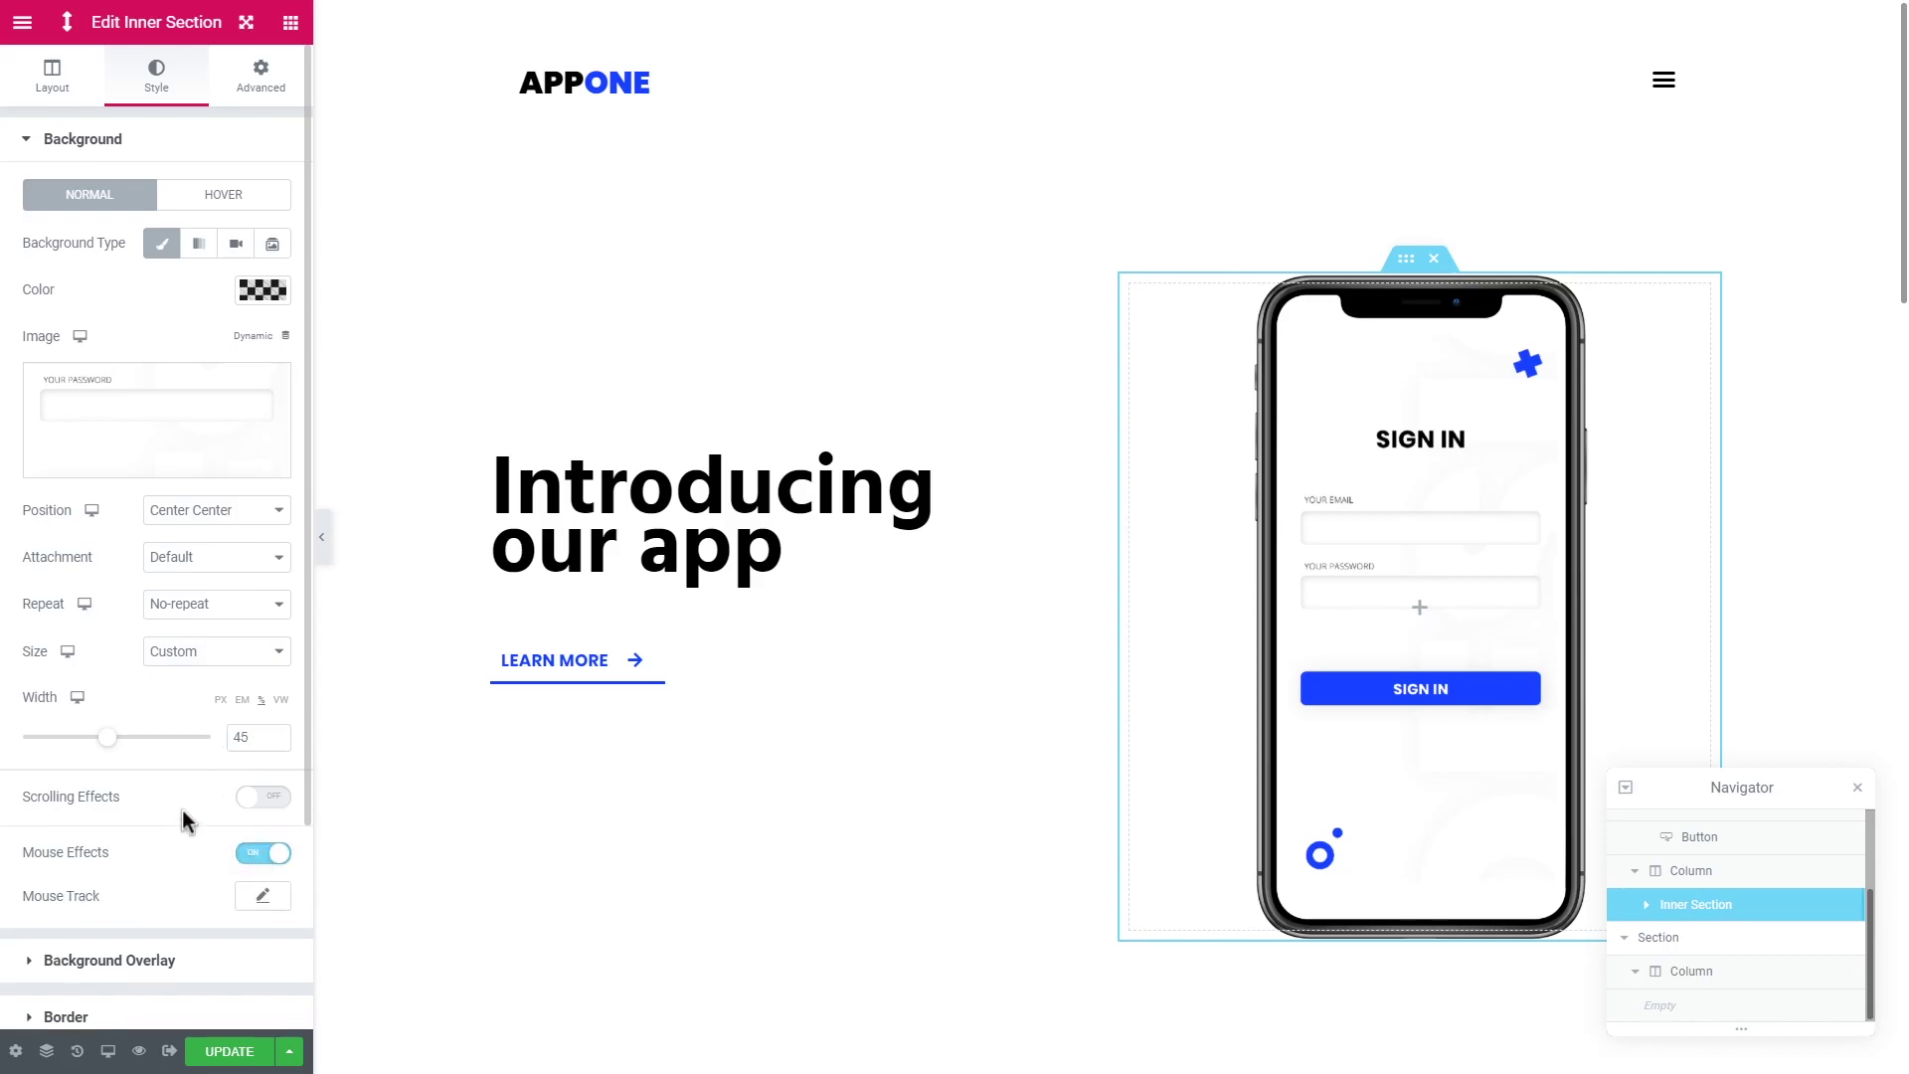
pyautogui.click(264, 895)
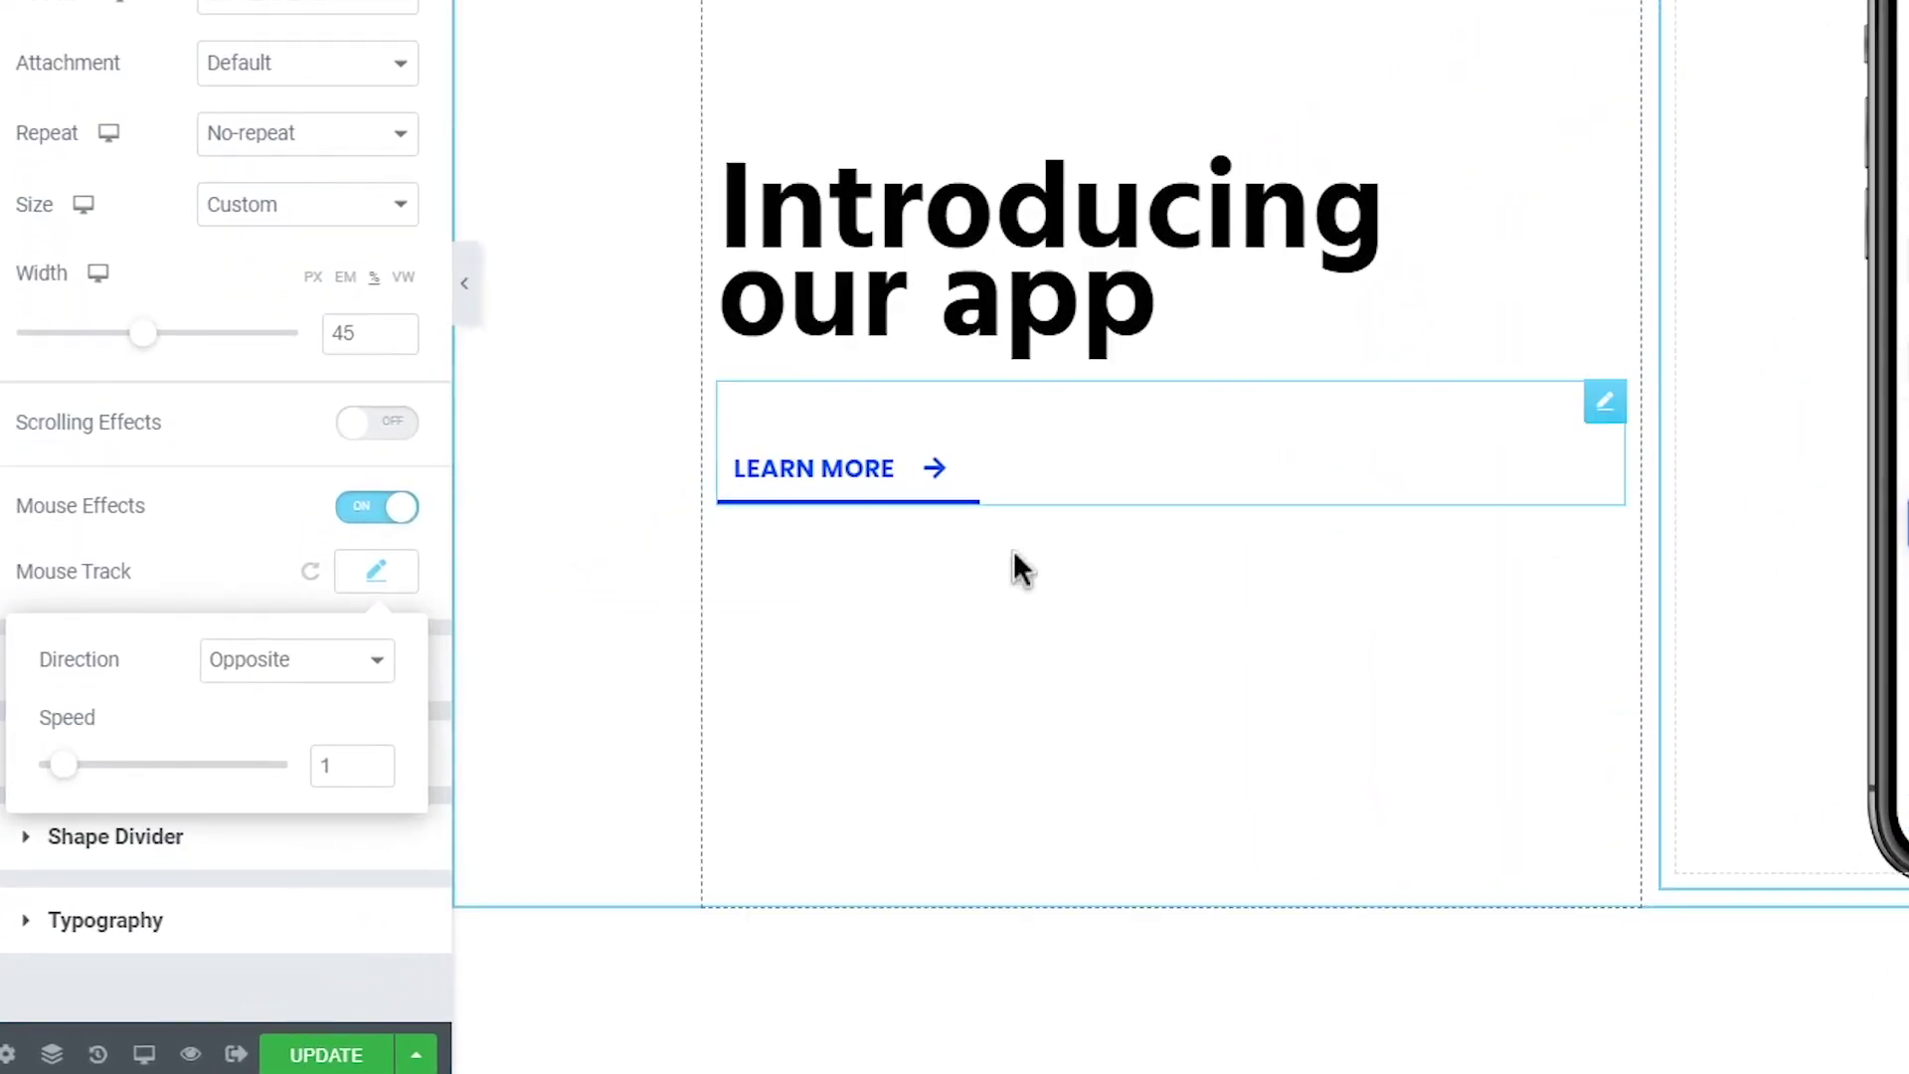
pyautogui.moveTo(343, 767); pyautogui.dragTo(290, 775)
pyautogui.write('0.6')
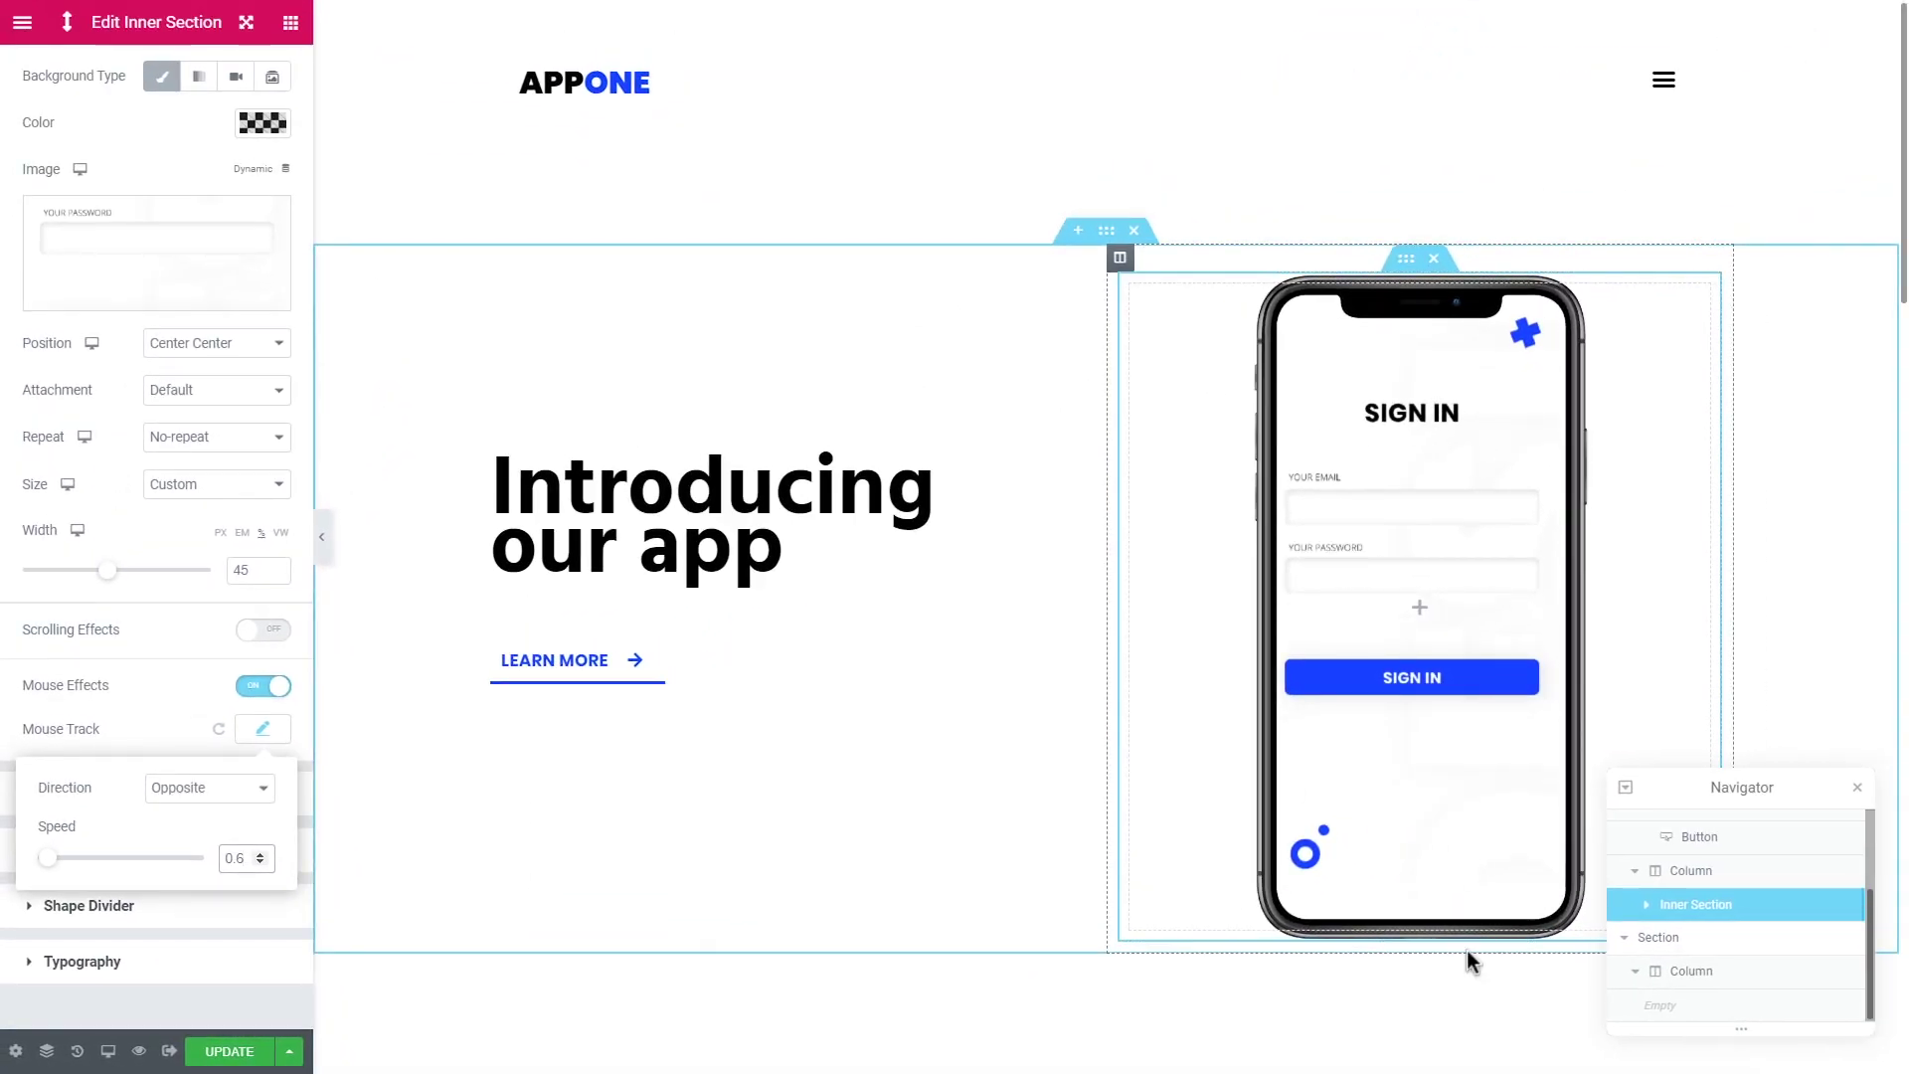
pyautogui.click(154, 682)
pyautogui.scroll(2, 164, 497)
pyautogui.click(184, 147)
pyautogui.click(248, 92)
pyautogui.click(140, 657)
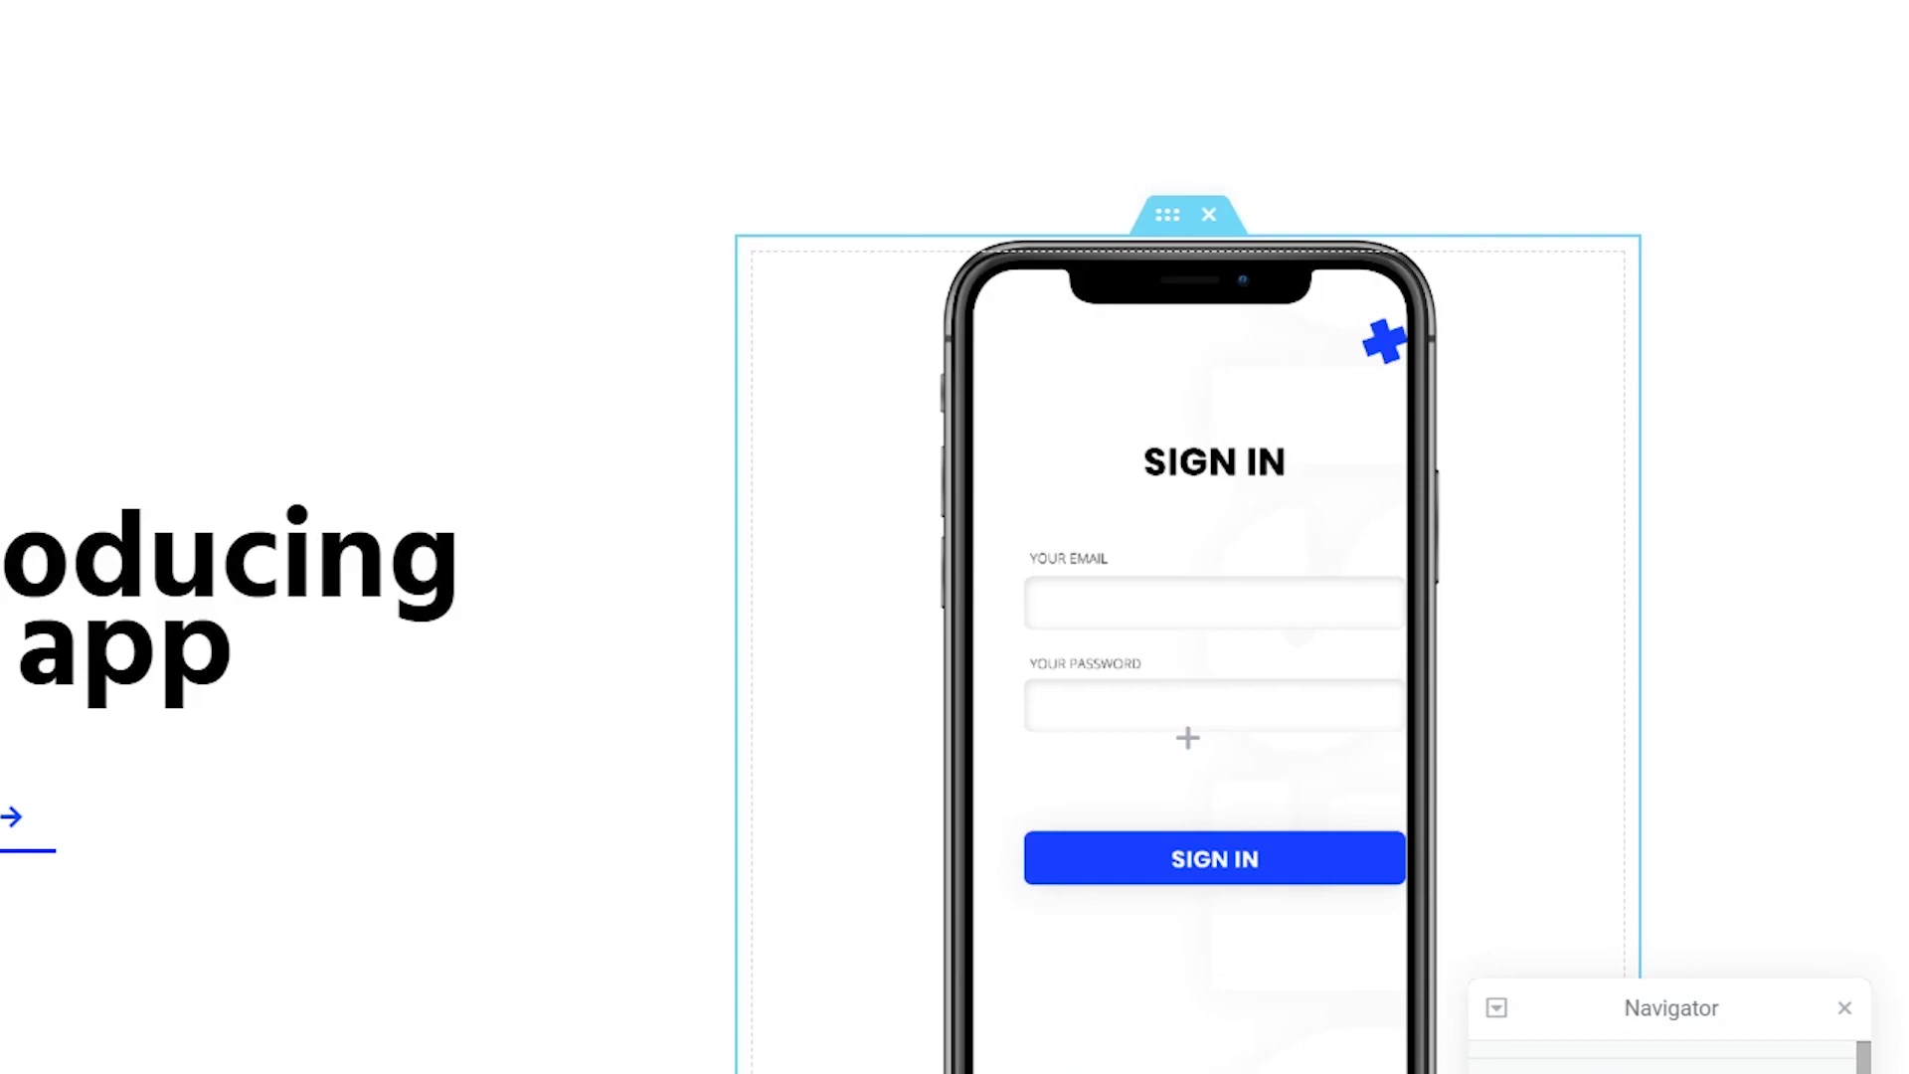
# Step: Enable mouse effects on the column holding the phone, with mouse track in the Direct direction at speed 0.5
pyautogui.click(745, 213)
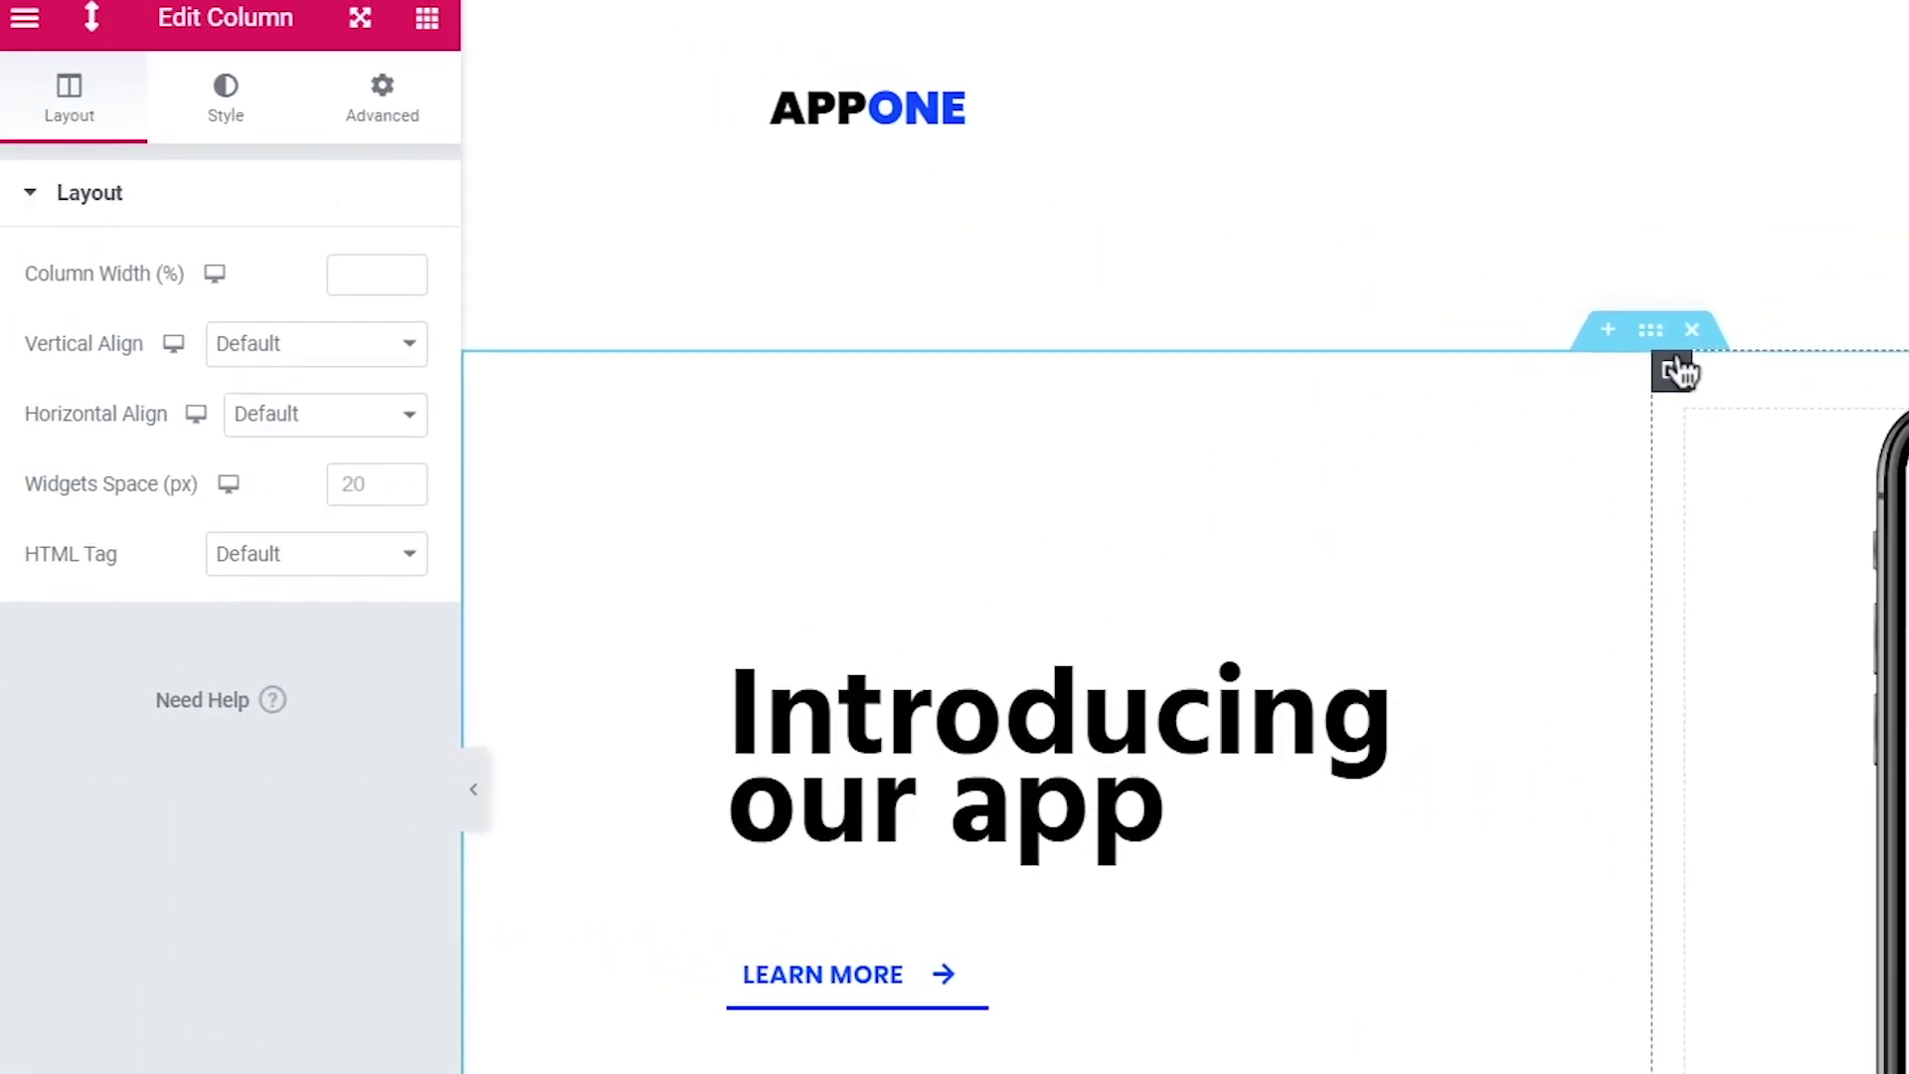
pyautogui.click(370, 100)
pyautogui.click(247, 869)
pyautogui.click(398, 220)
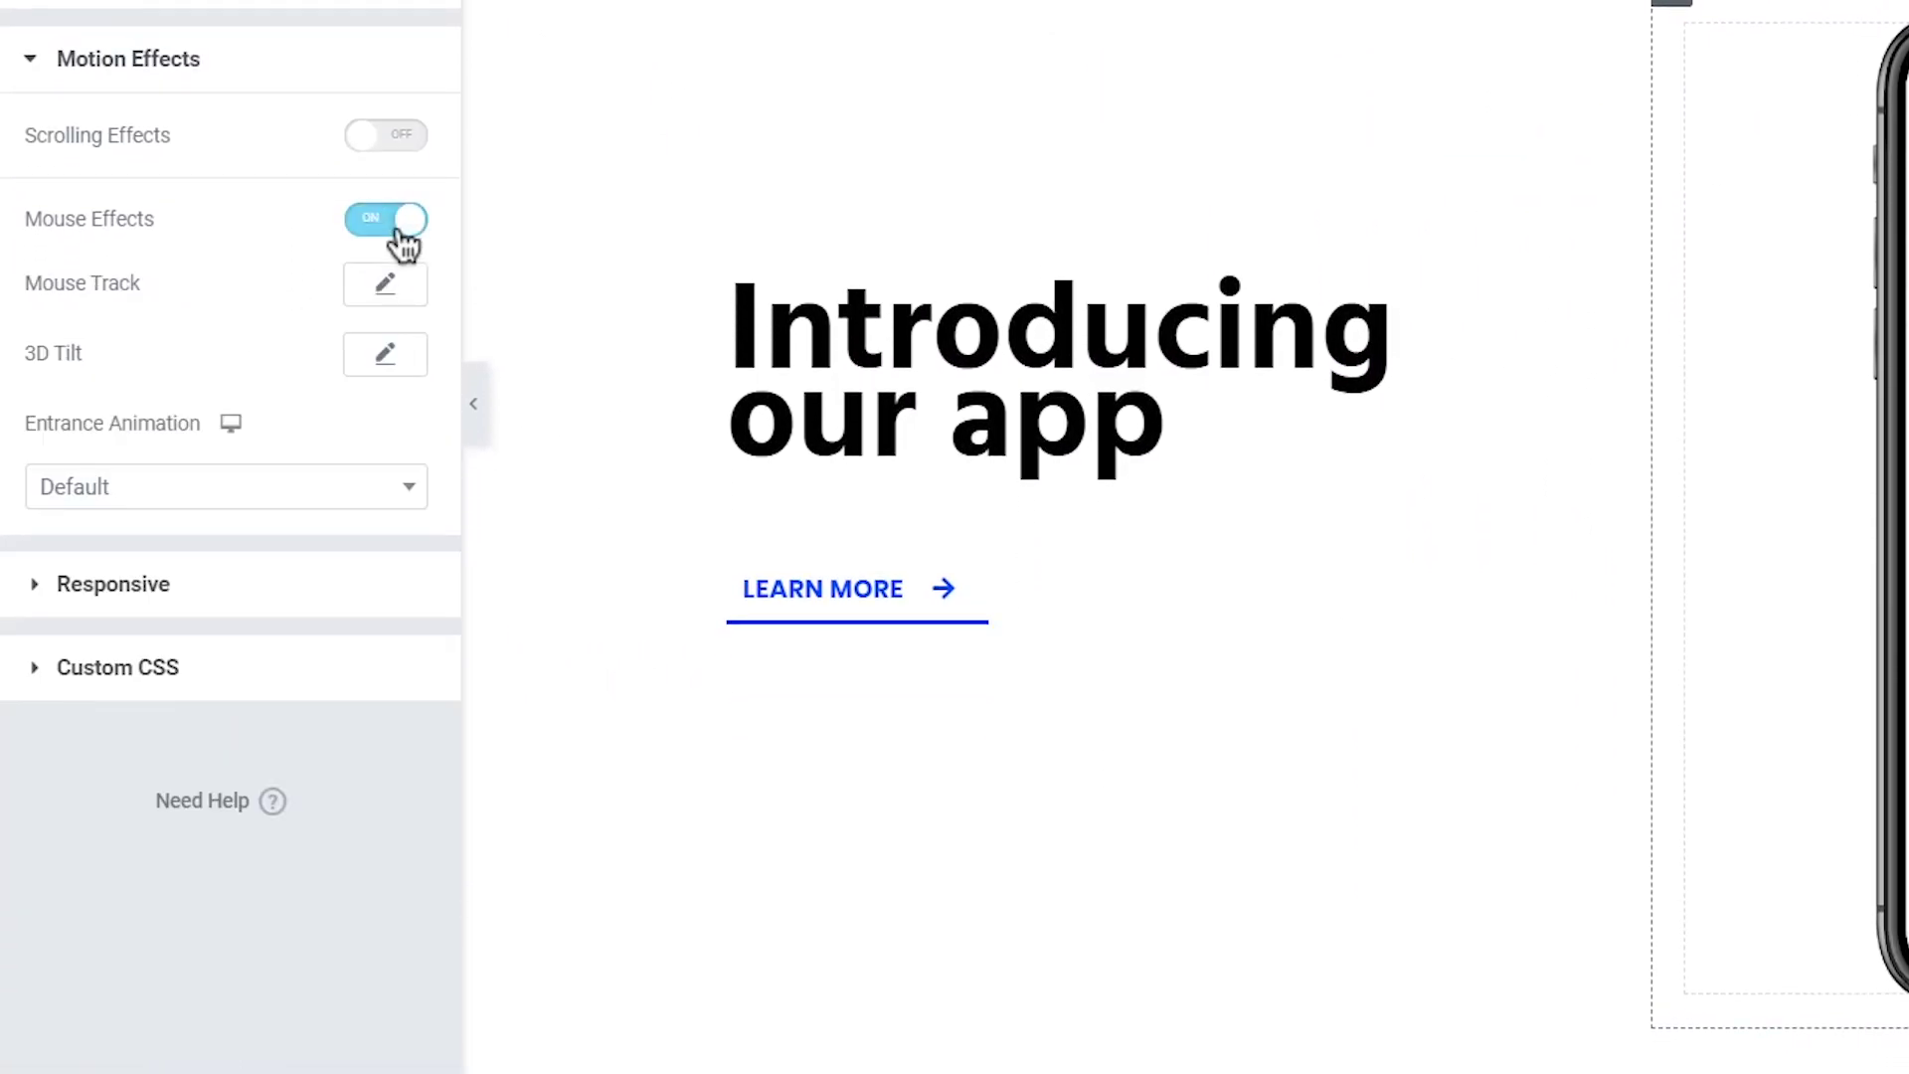
pyautogui.click(383, 285)
pyautogui.click(358, 385)
pyautogui.click(348, 429)
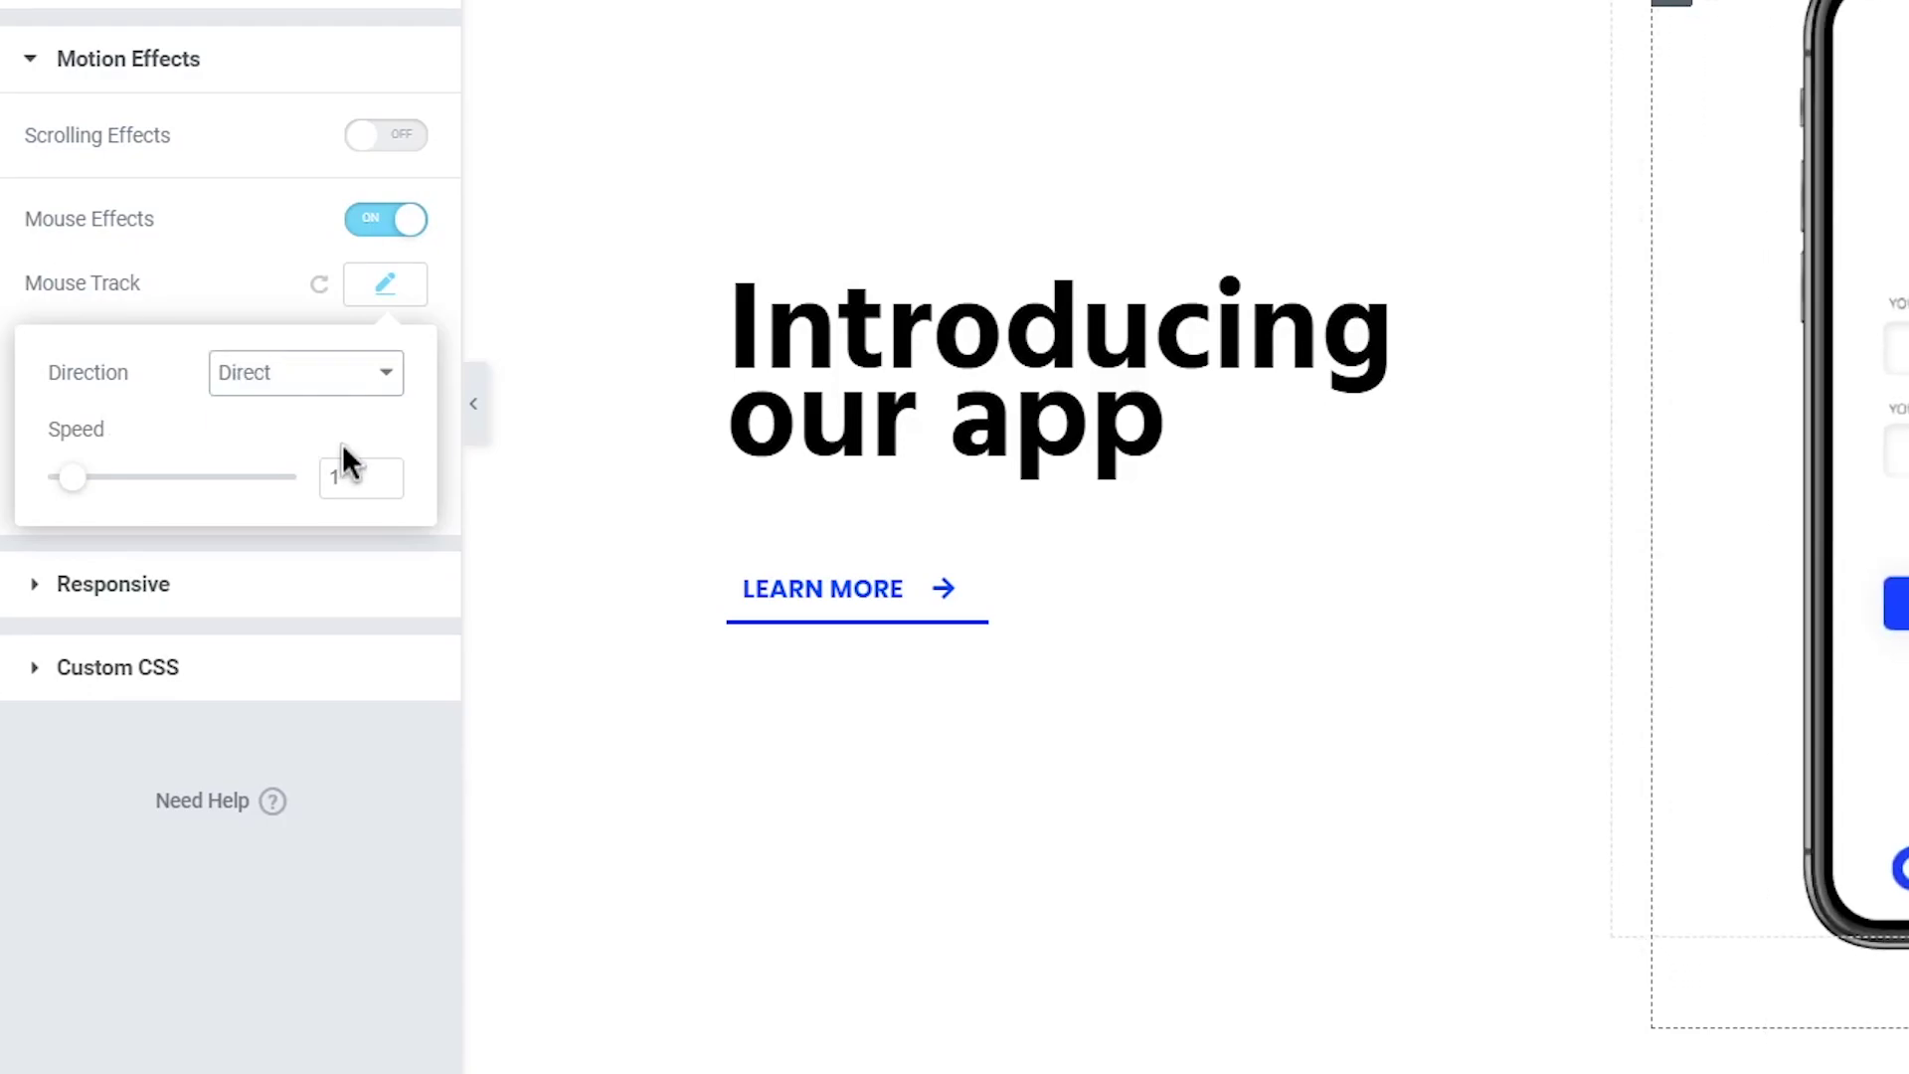
pyautogui.doubleClick(341, 472)
pyautogui.write('0.5')
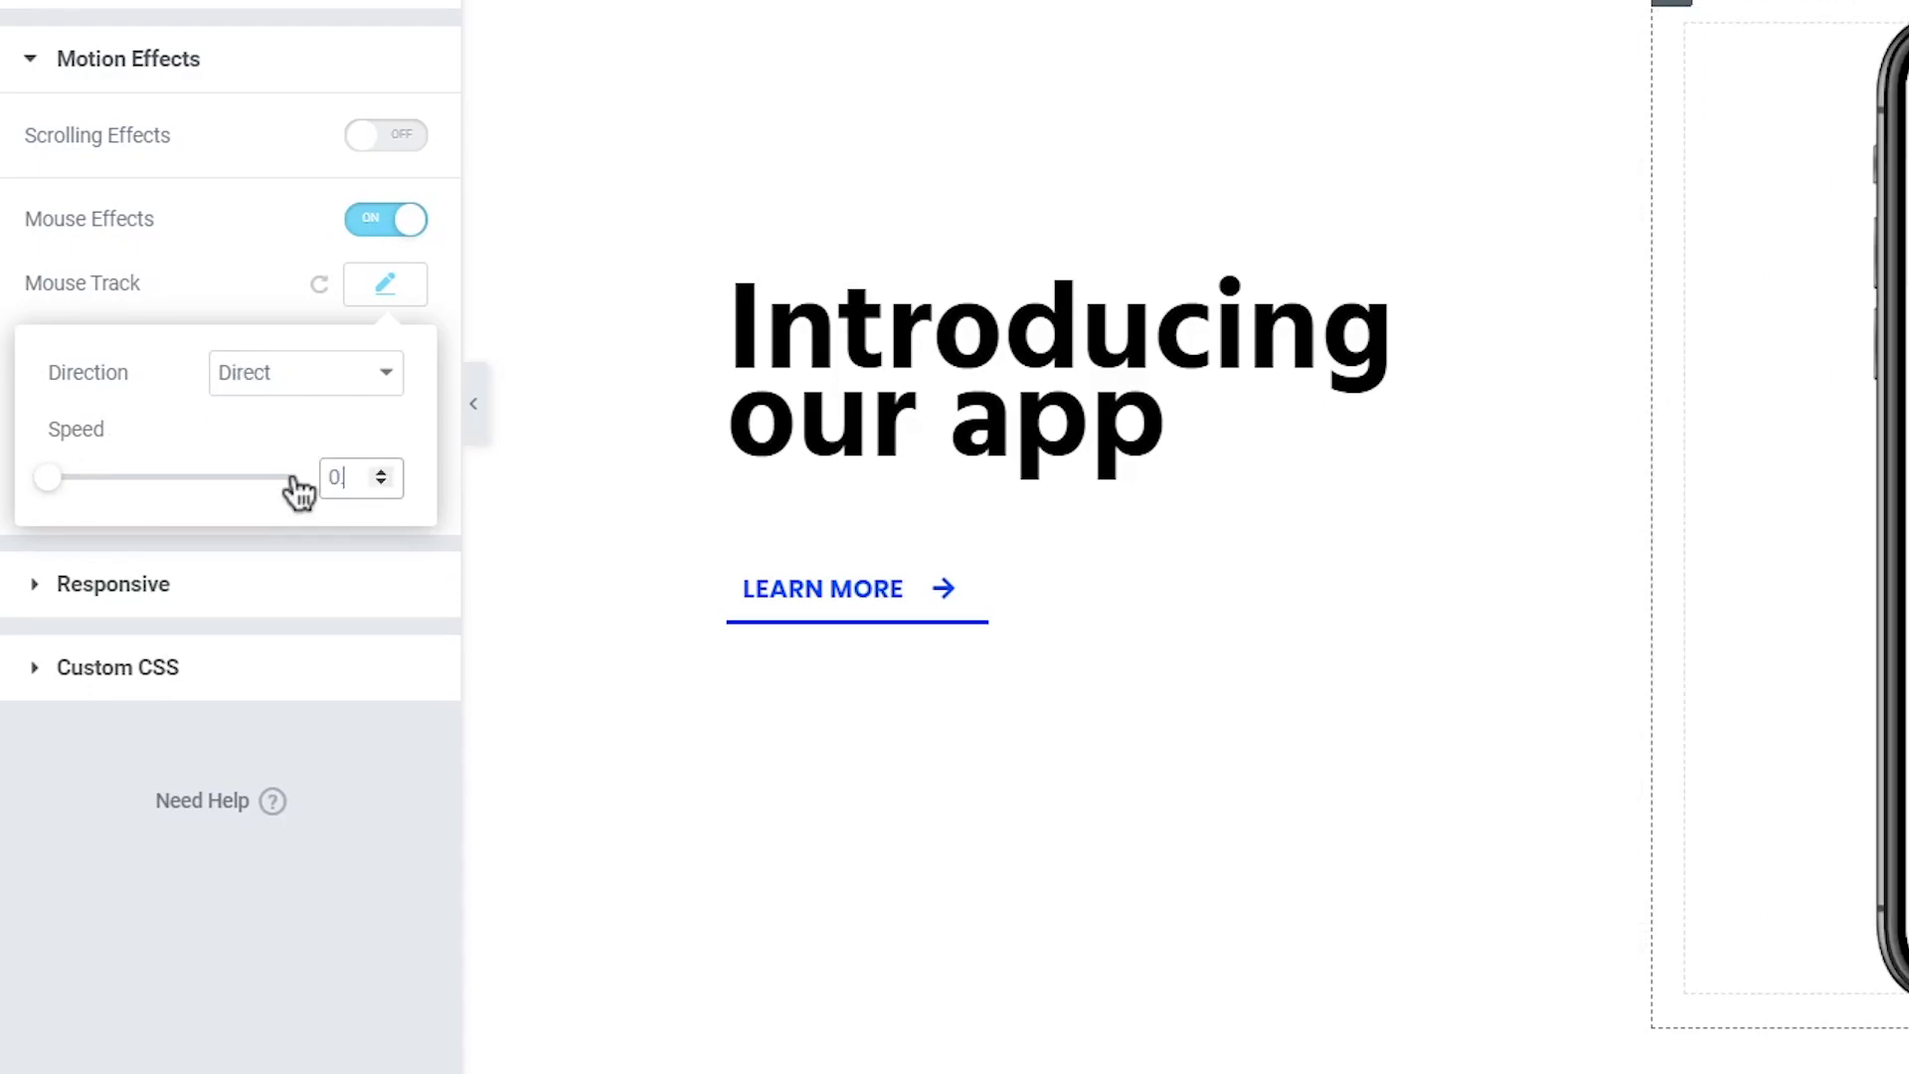
# Step: Enable 3D Tilt on the phone's column, trying speed 2 before setting it to 5
pyautogui.click(384, 285)
pyautogui.click(384, 354)
pyautogui.doubleClick(352, 556)
pyautogui.write('2')
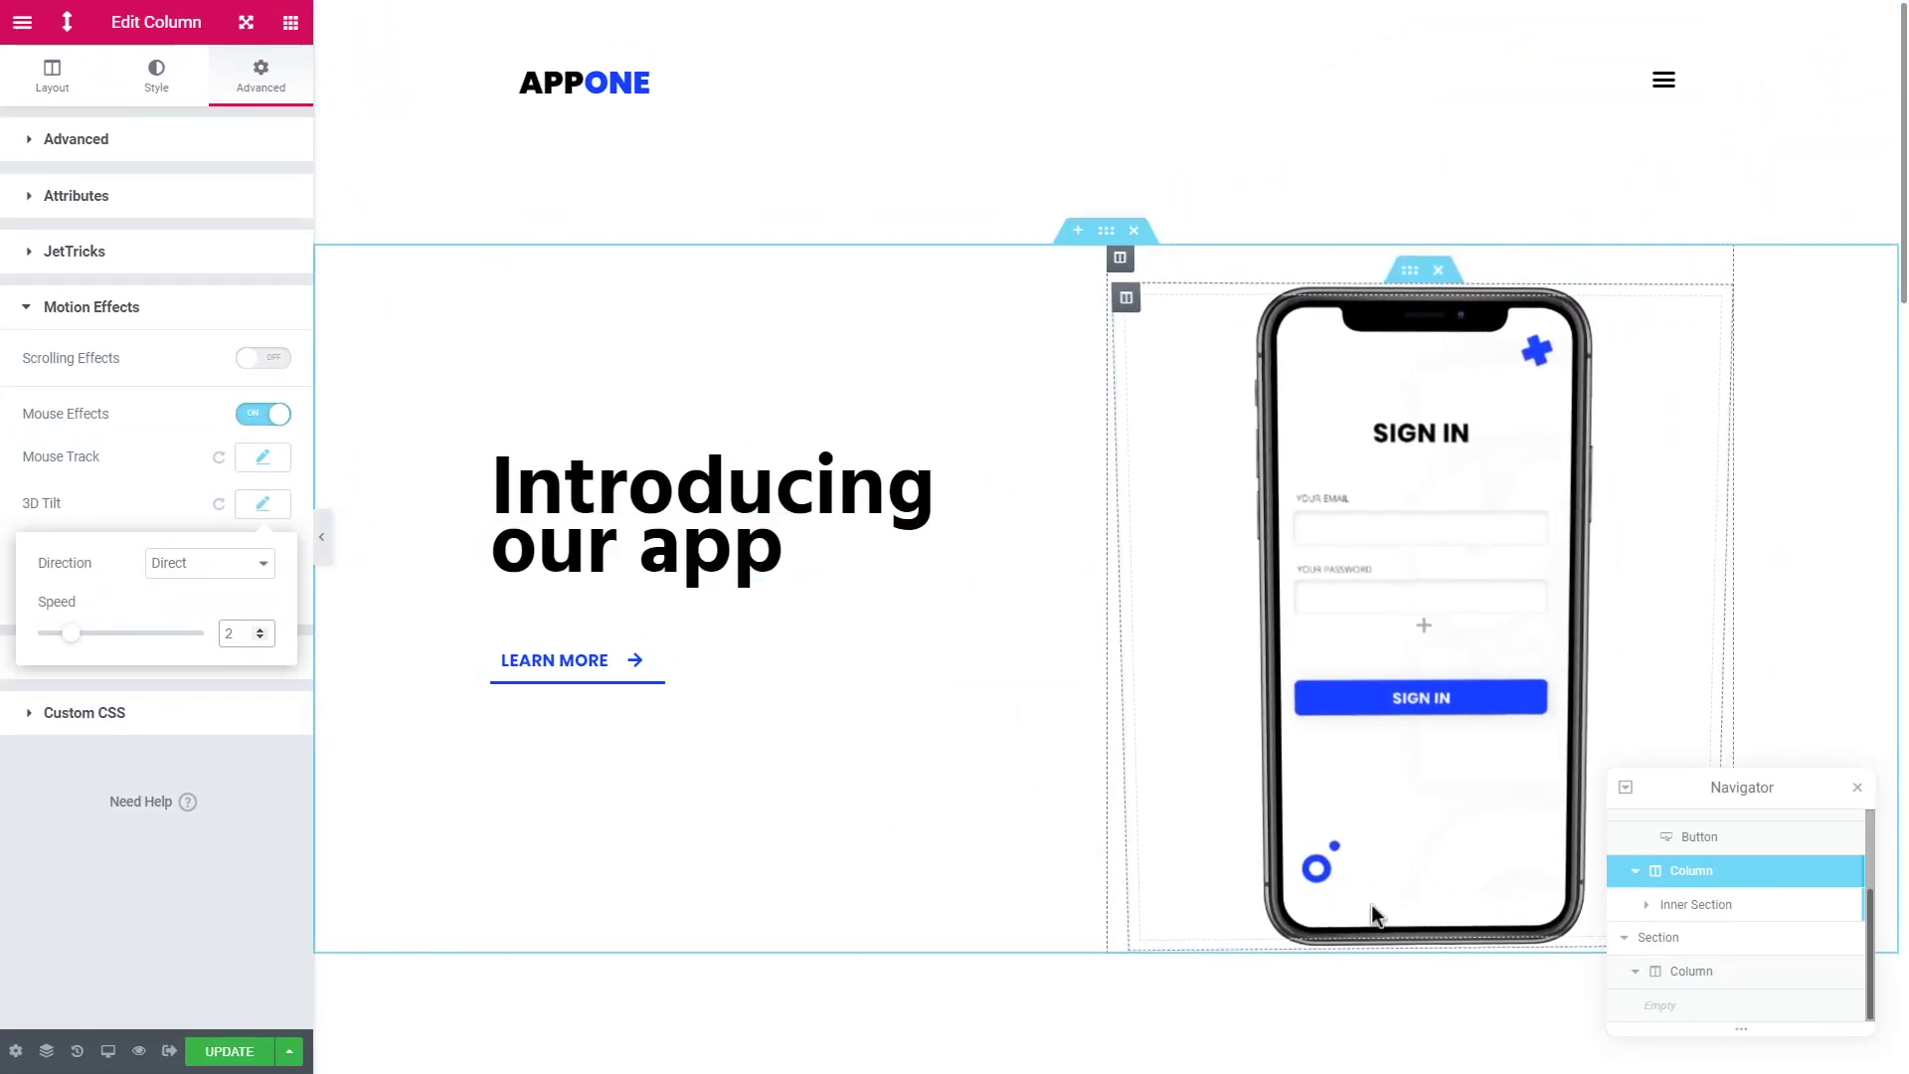
pyautogui.press('BackSpace')
pyautogui.write('5')
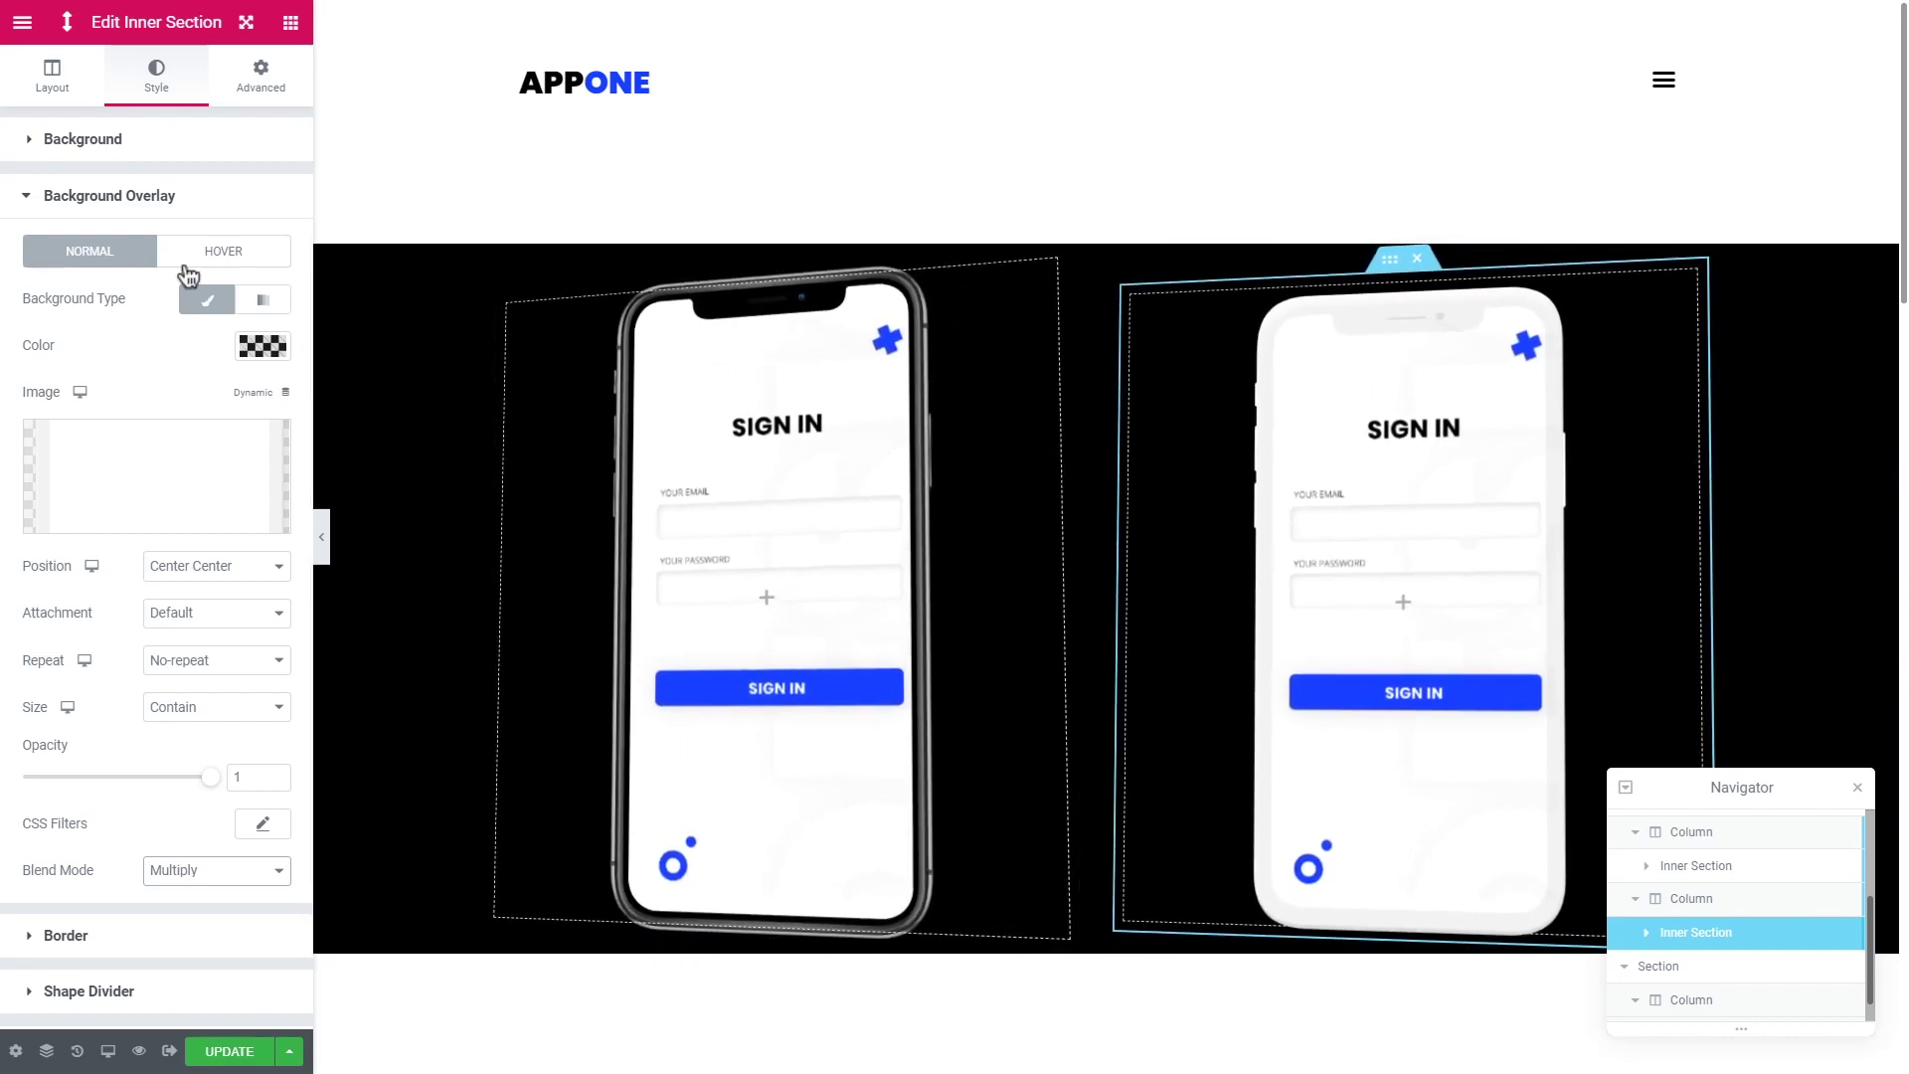
# Step: Set the sign-in screen background's width to 40% in the white phone's inner section
pyautogui.click(124, 197)
pyautogui.click(132, 140)
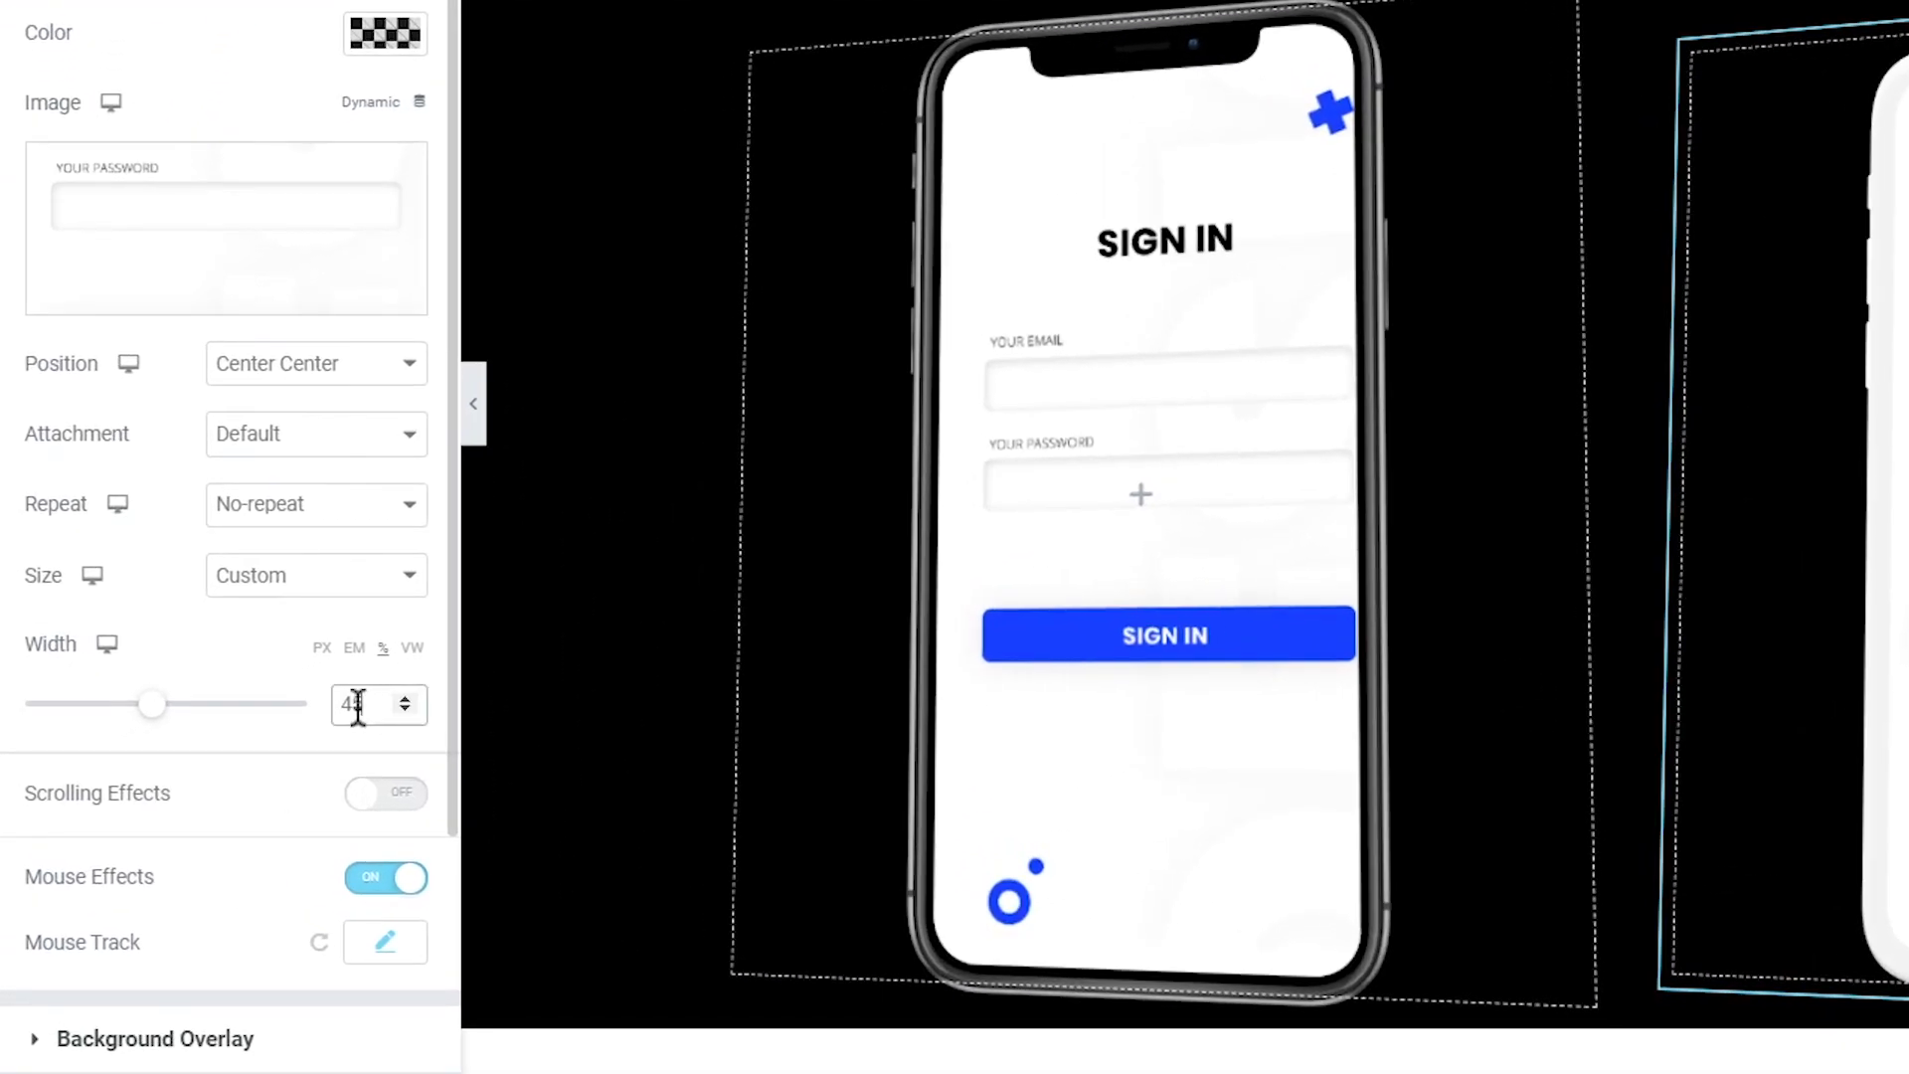
pyautogui.press('BackSpace')
pyautogui.write('0')
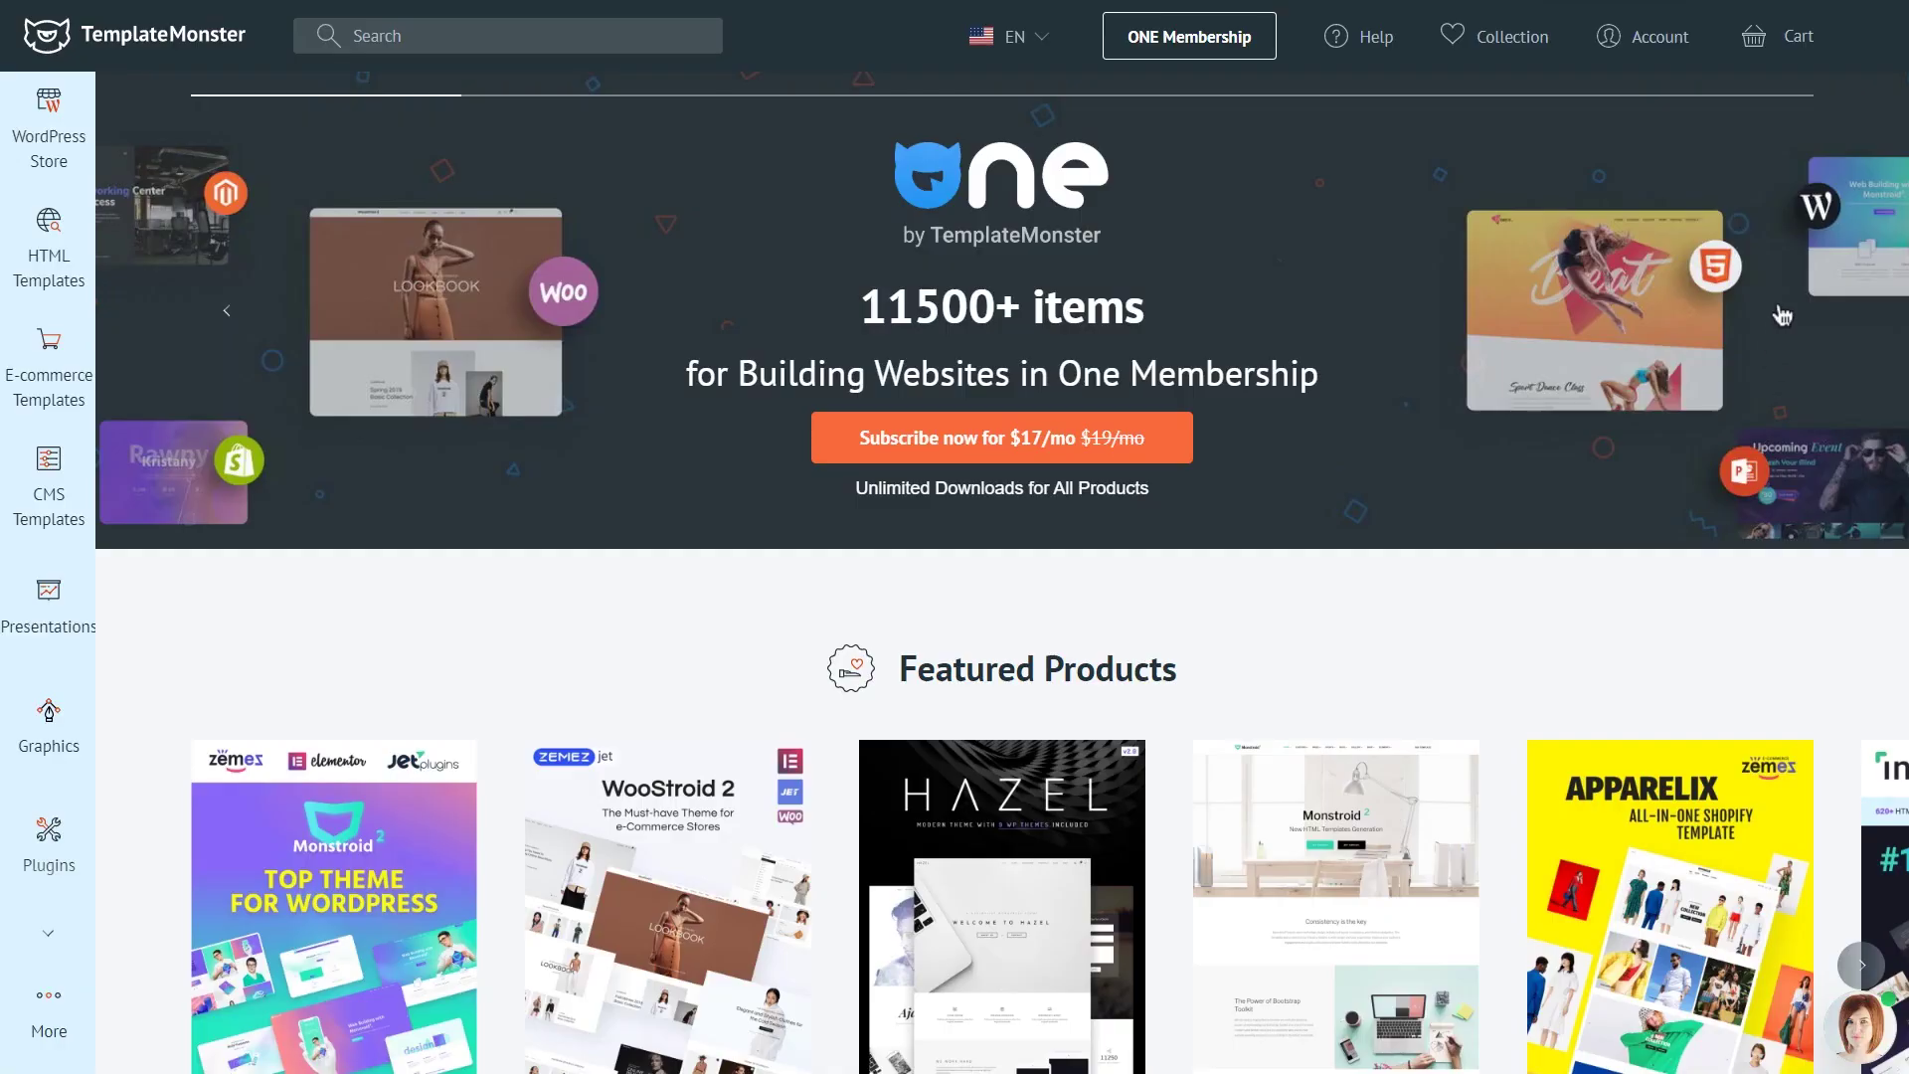
# Step: On the TemplateMonster home page, look through the promotional slides and the featured products
pyautogui.click(1782, 312)
pyautogui.click(1782, 314)
pyautogui.click(1781, 315)
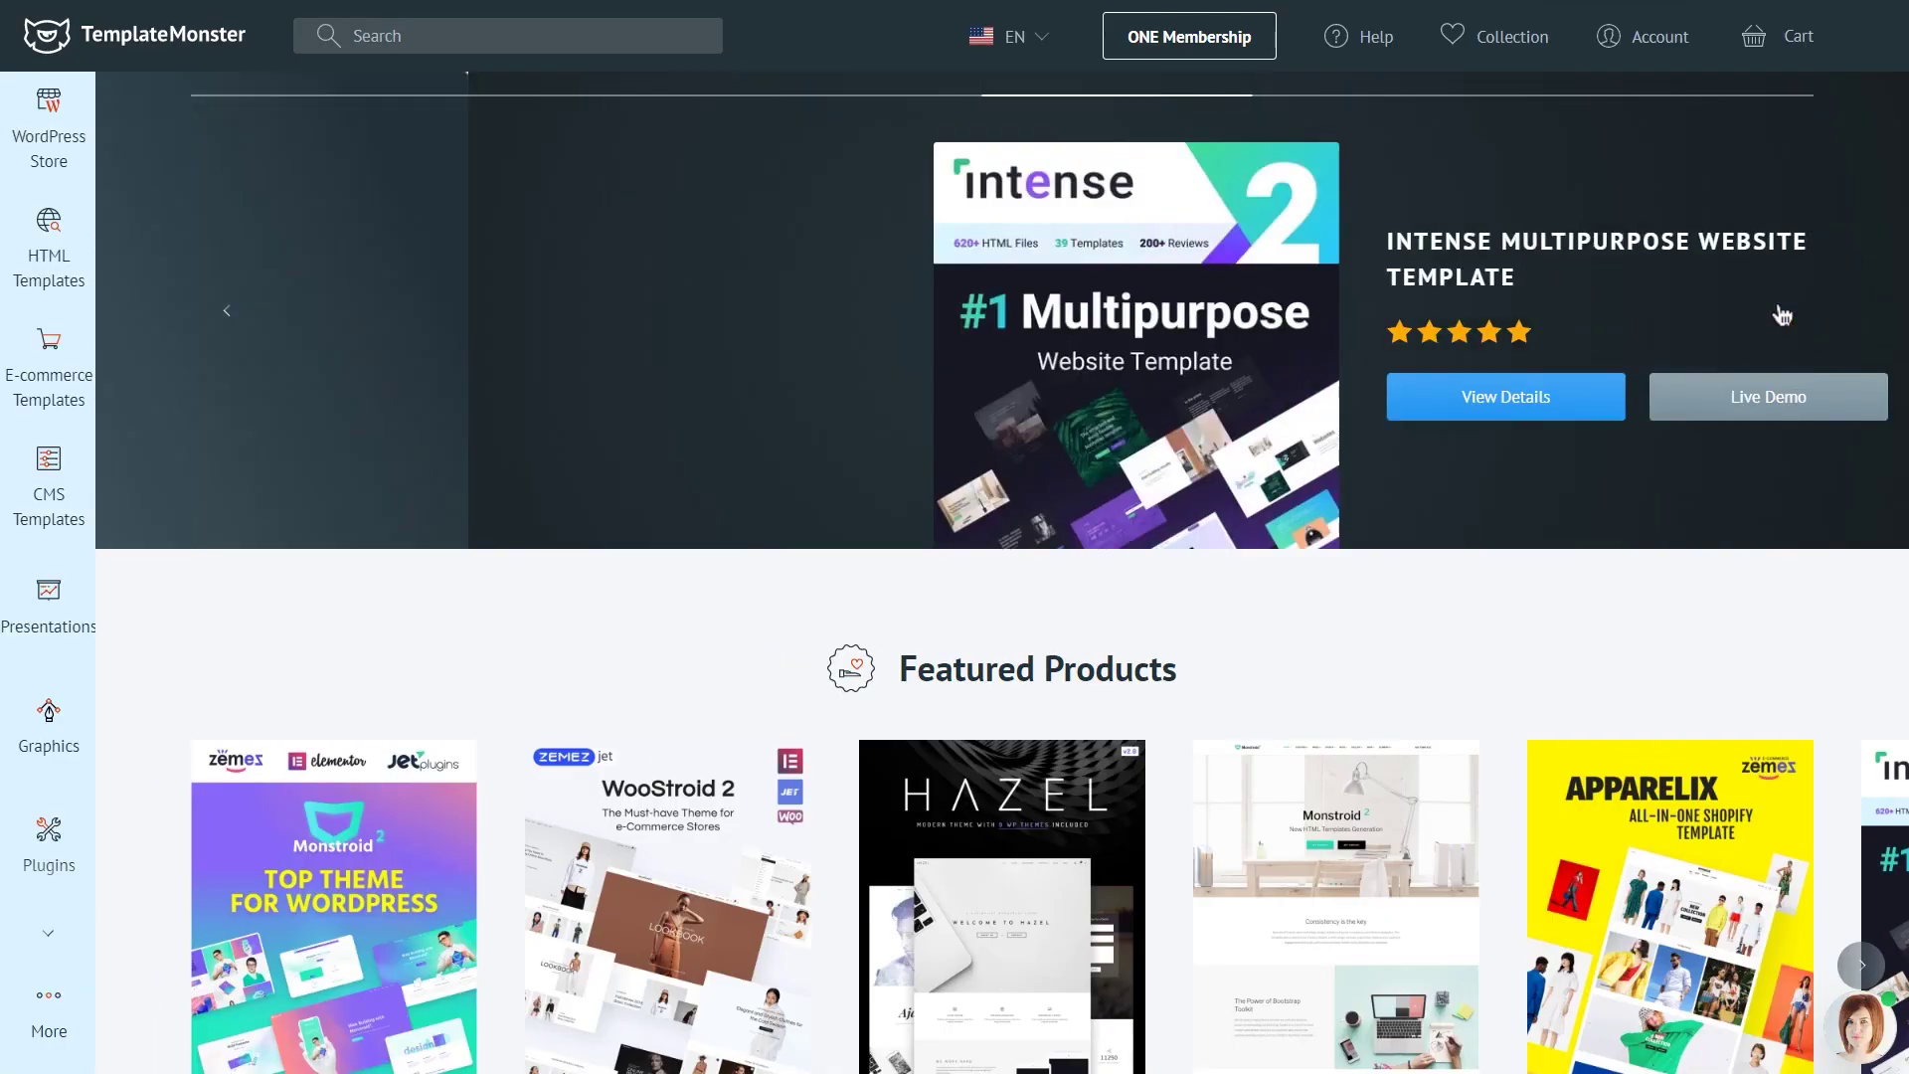
pyautogui.click(1782, 314)
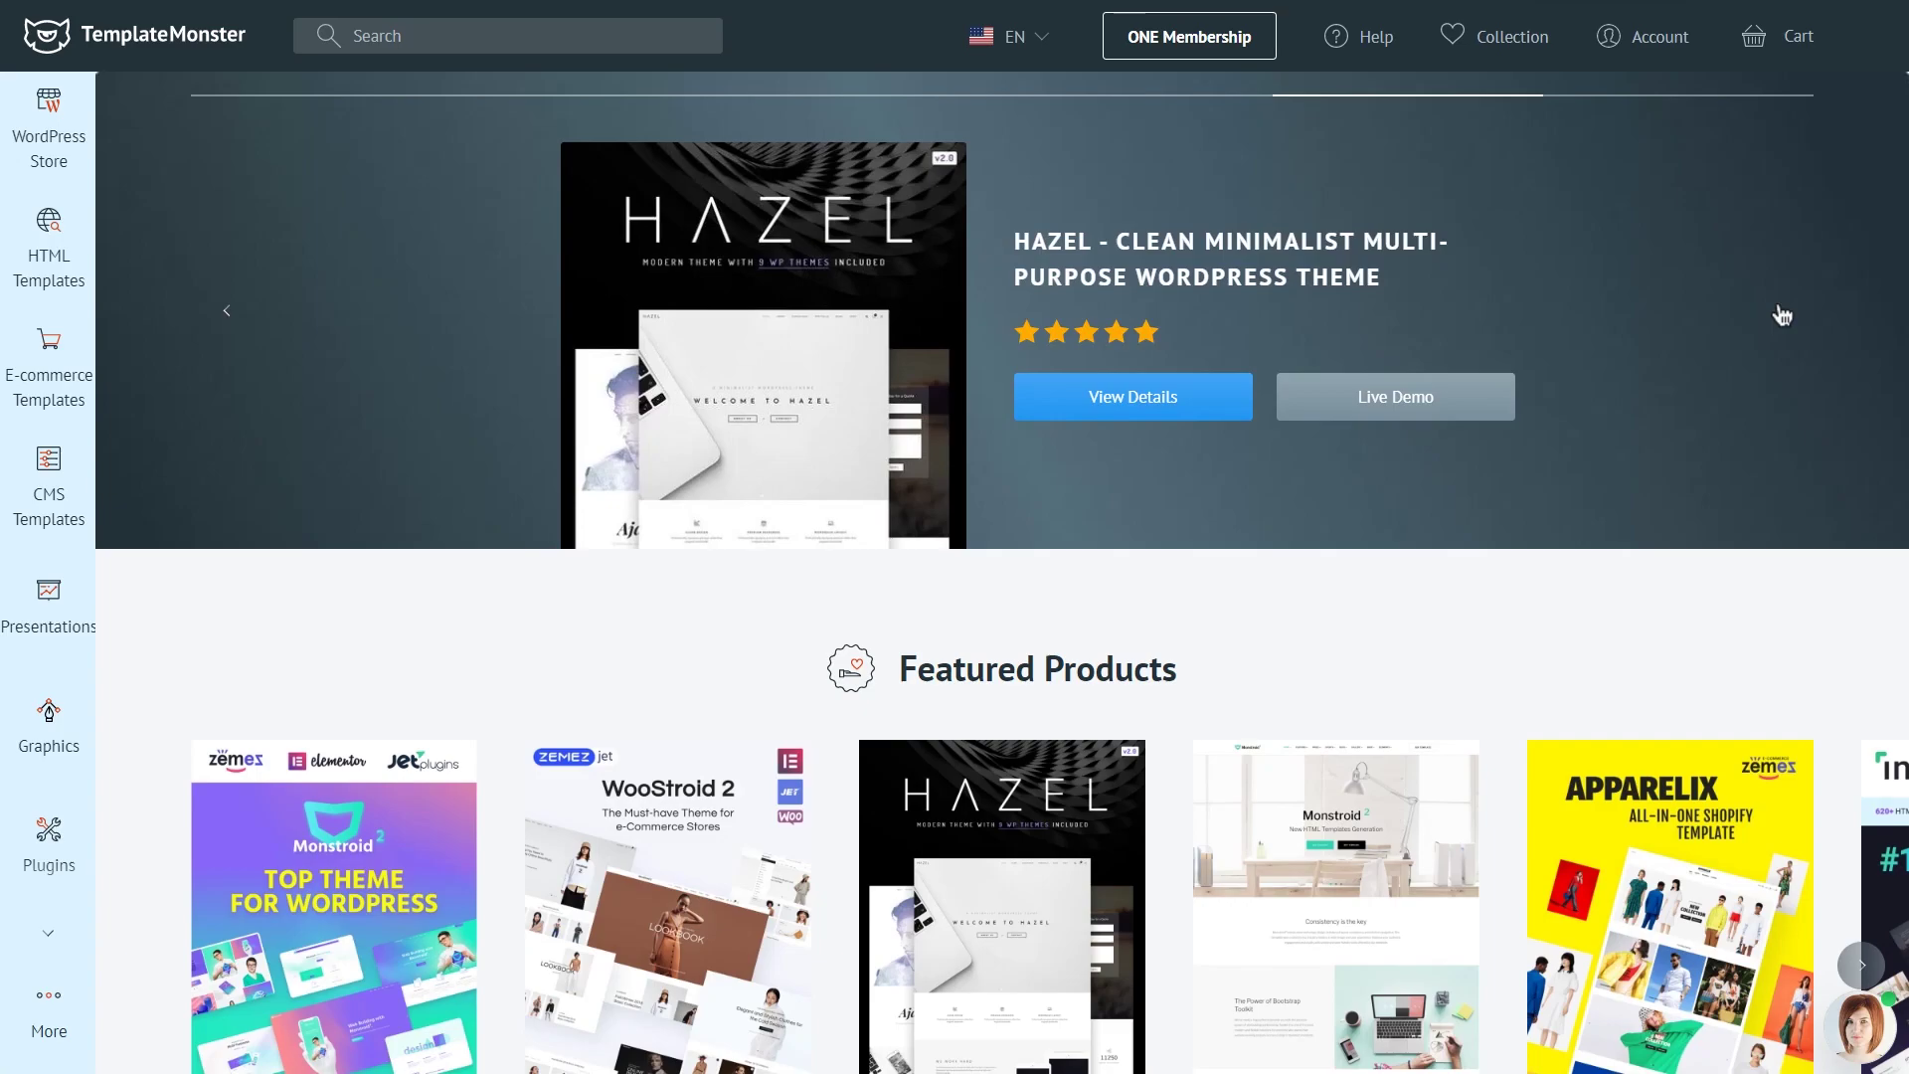
pyautogui.click(1782, 316)
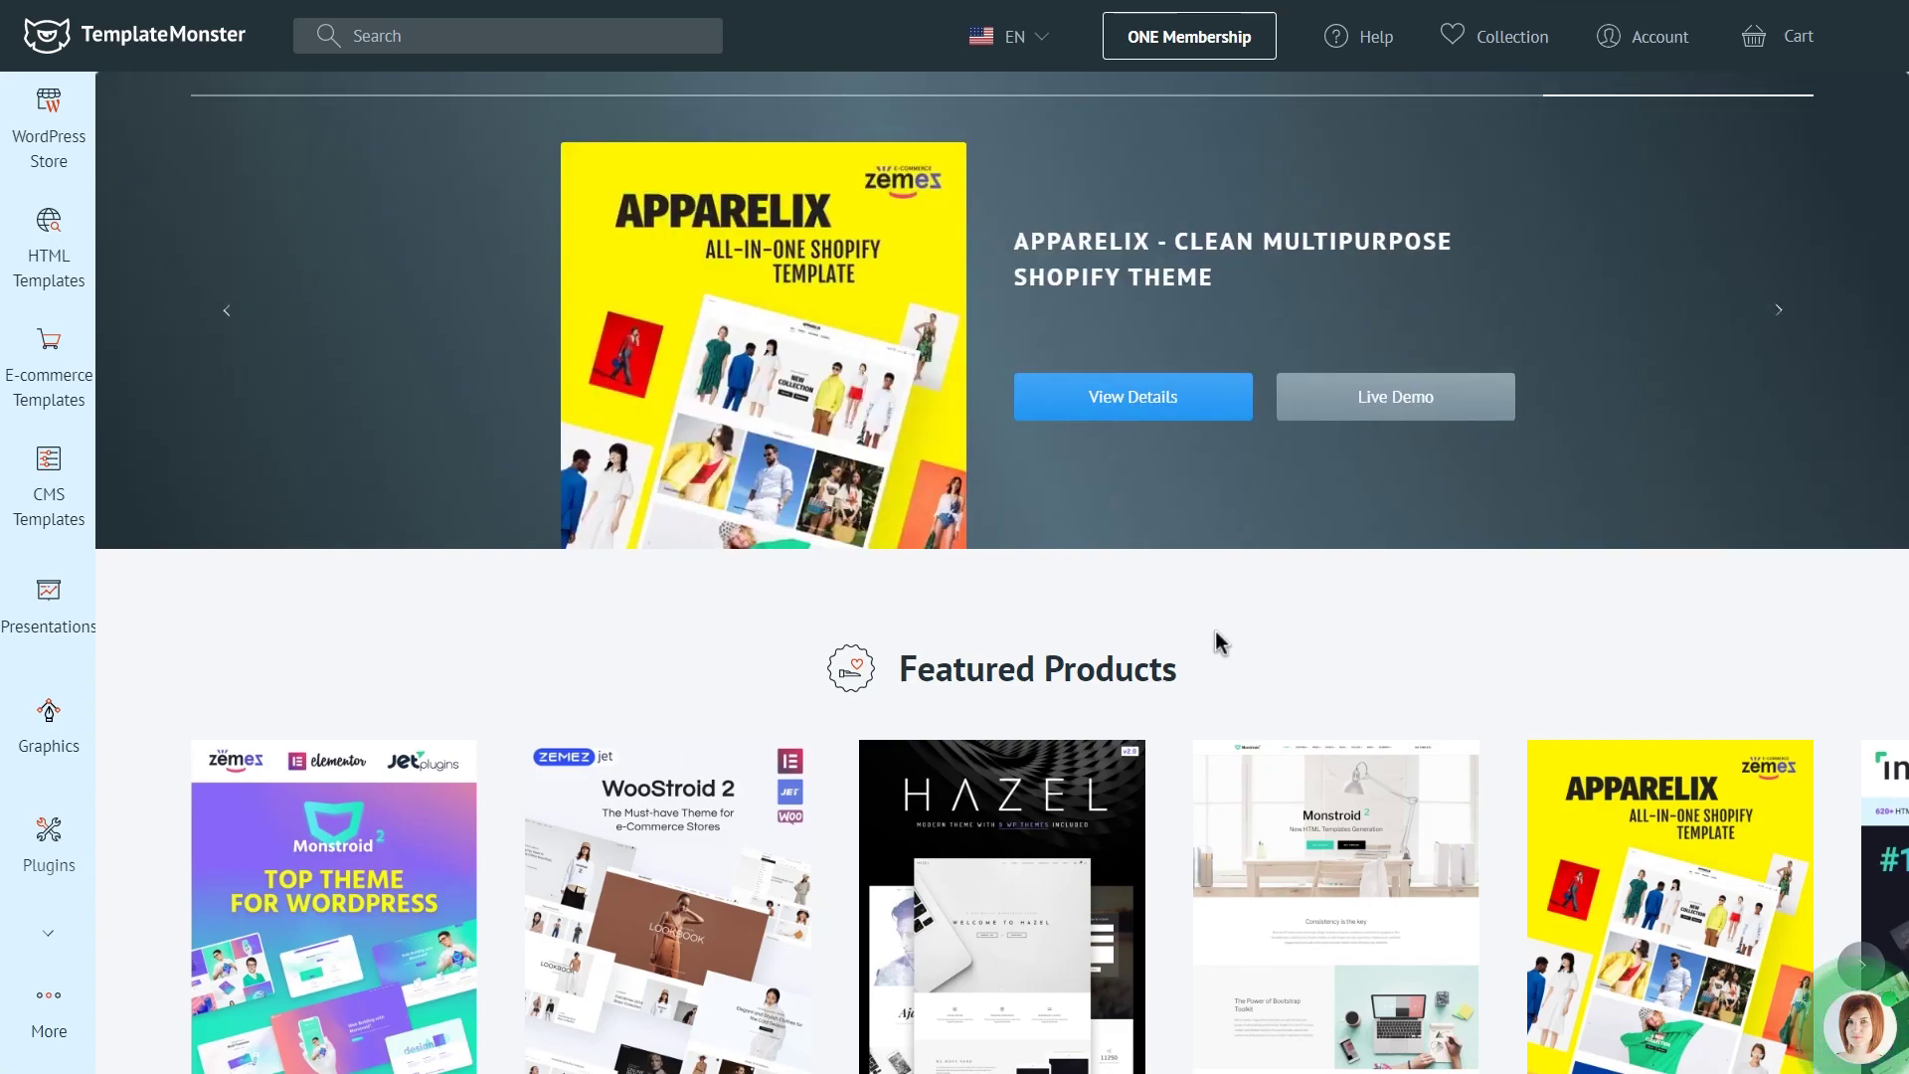
pyautogui.scroll(-10, 1225, 639)
# Step: View the WordPress Themes category and the Illustrations category under Graphics
pyautogui.moveTo(48, 139)
pyautogui.click(164, 189)
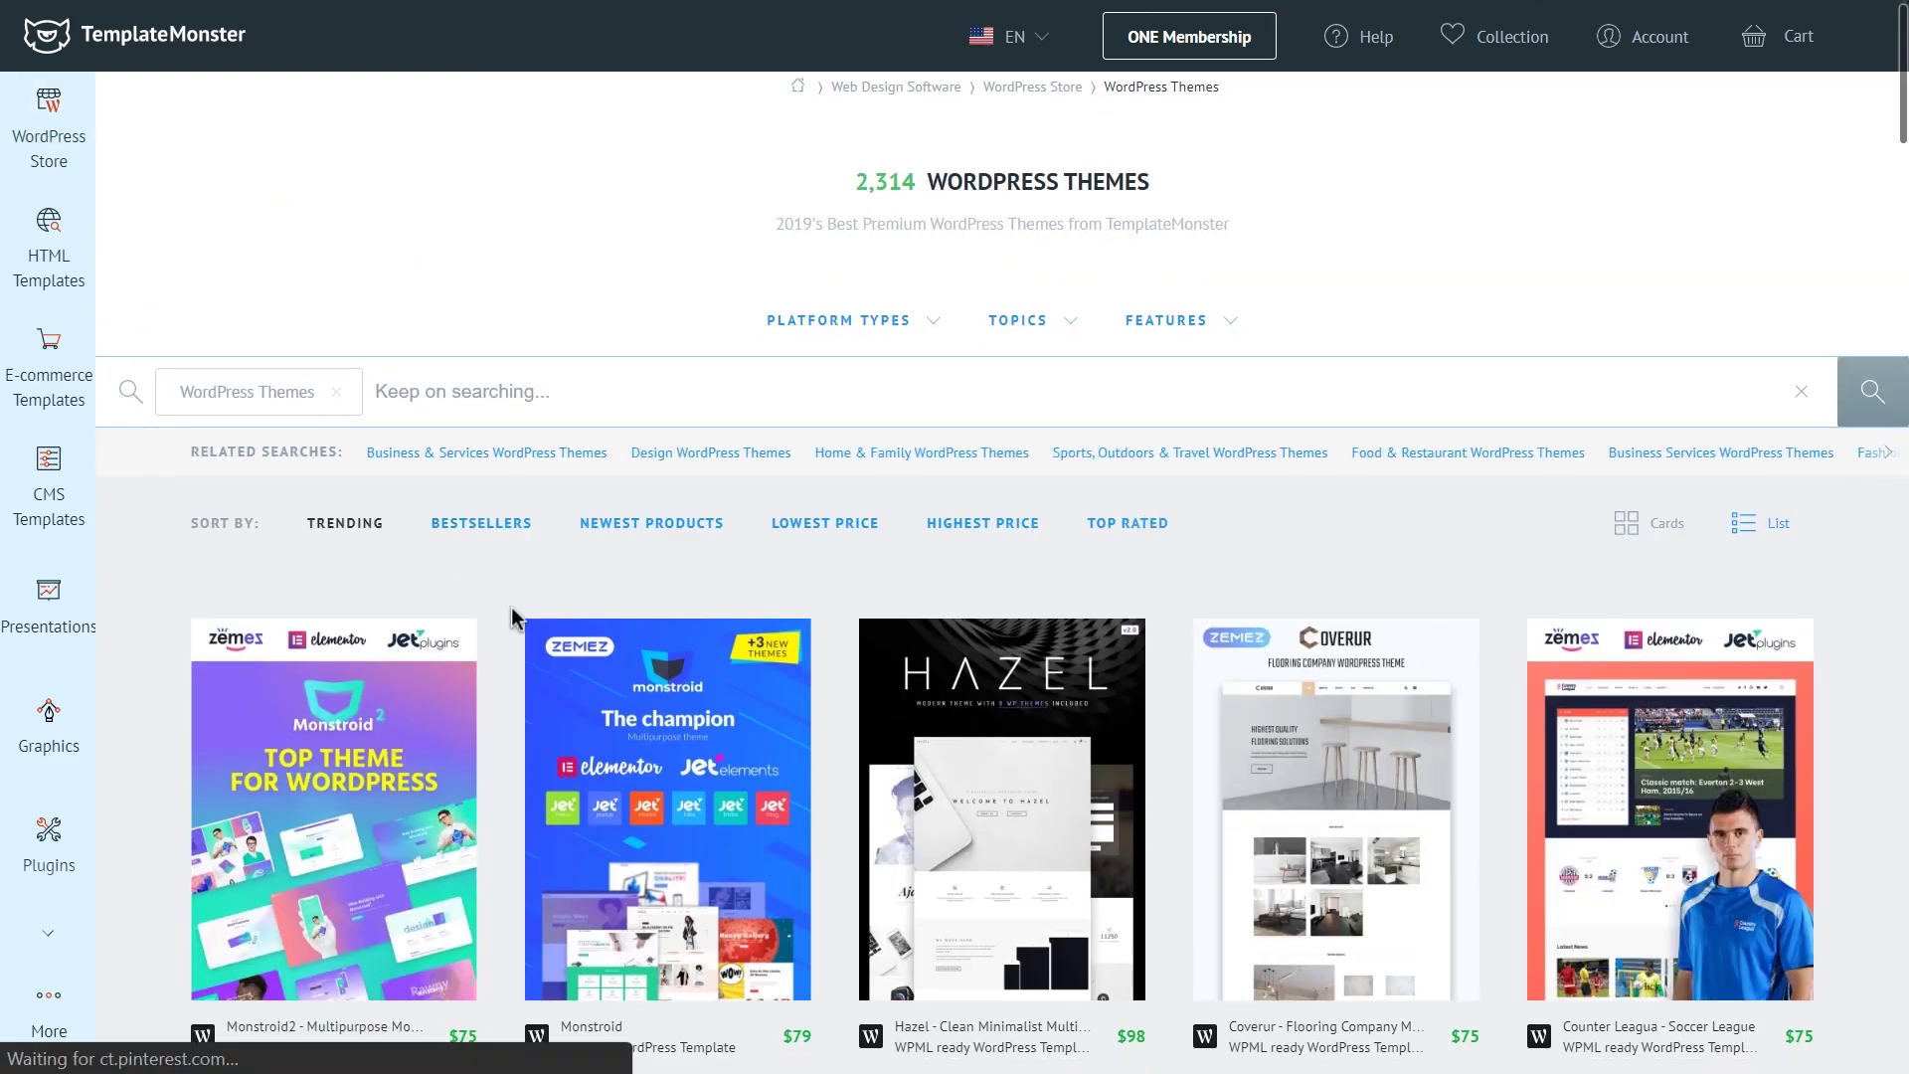
pyautogui.moveTo(60, 715)
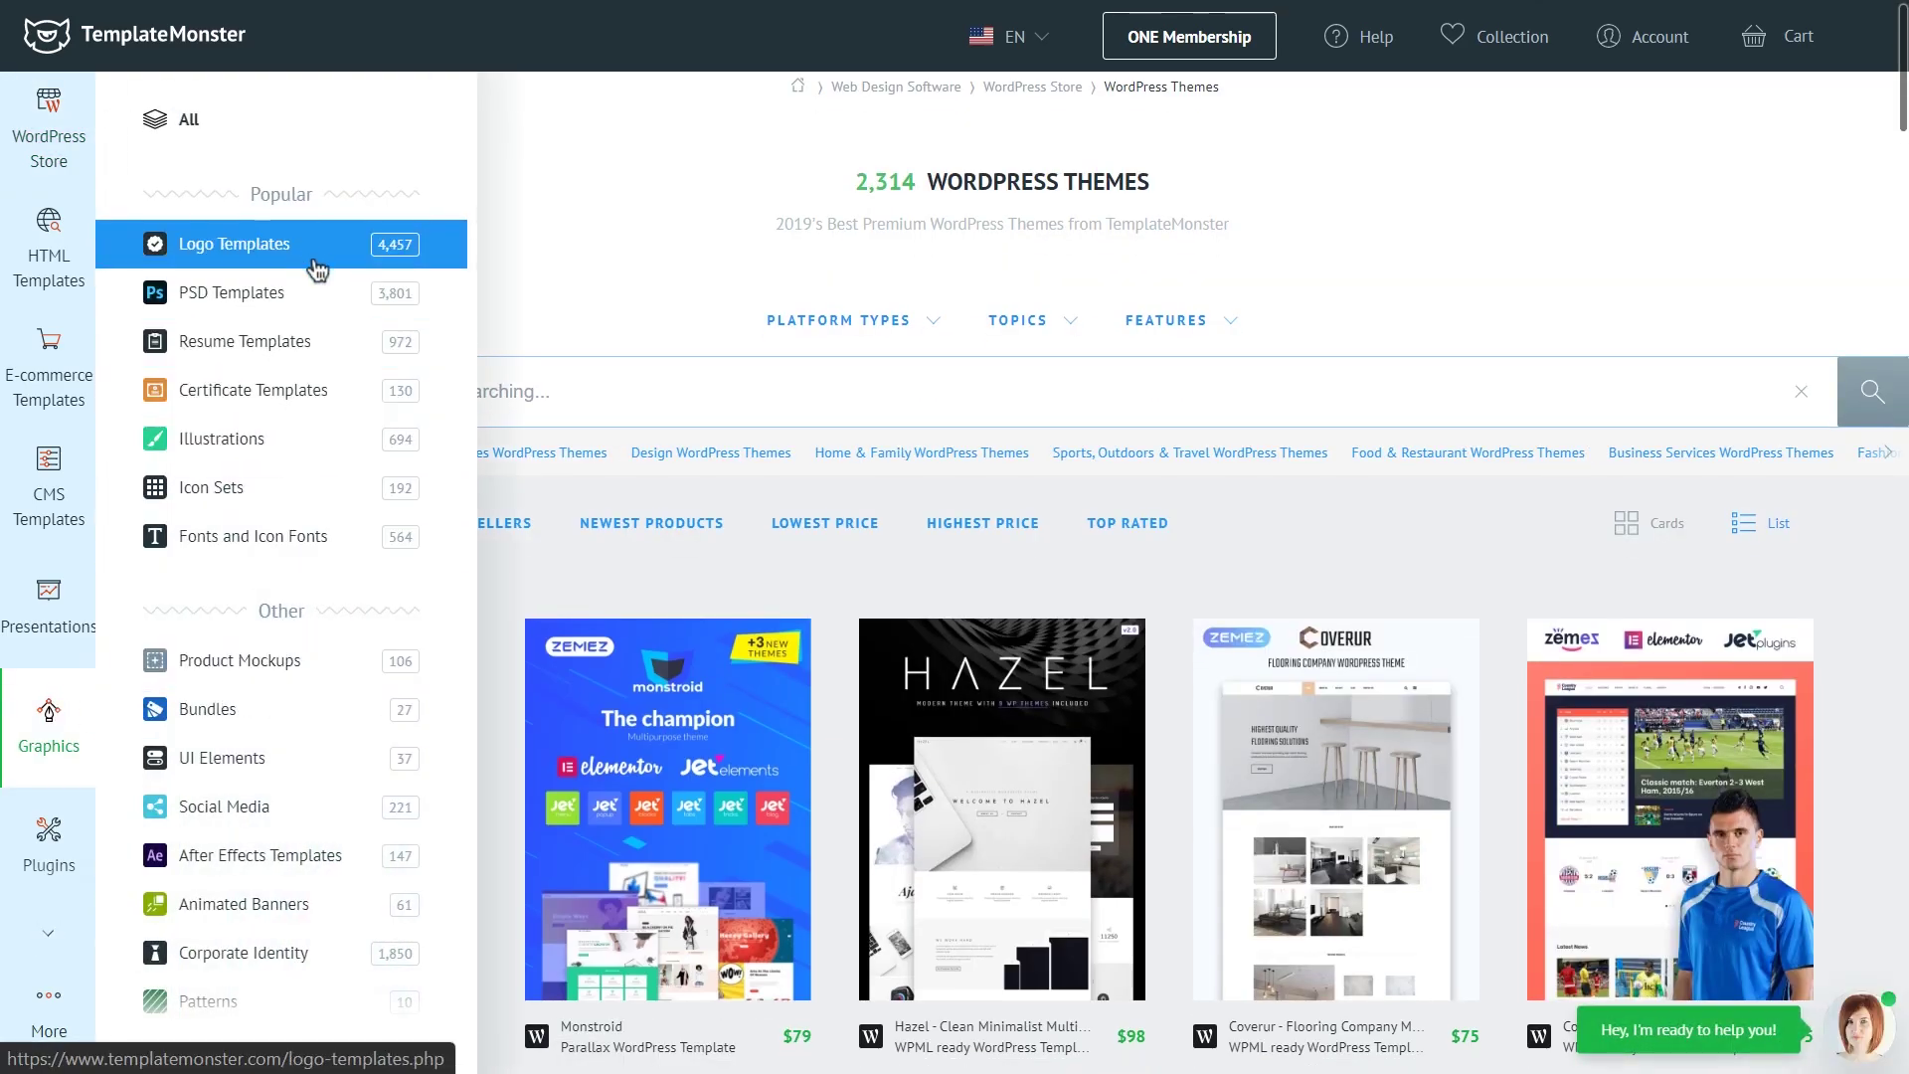
pyautogui.click(299, 455)
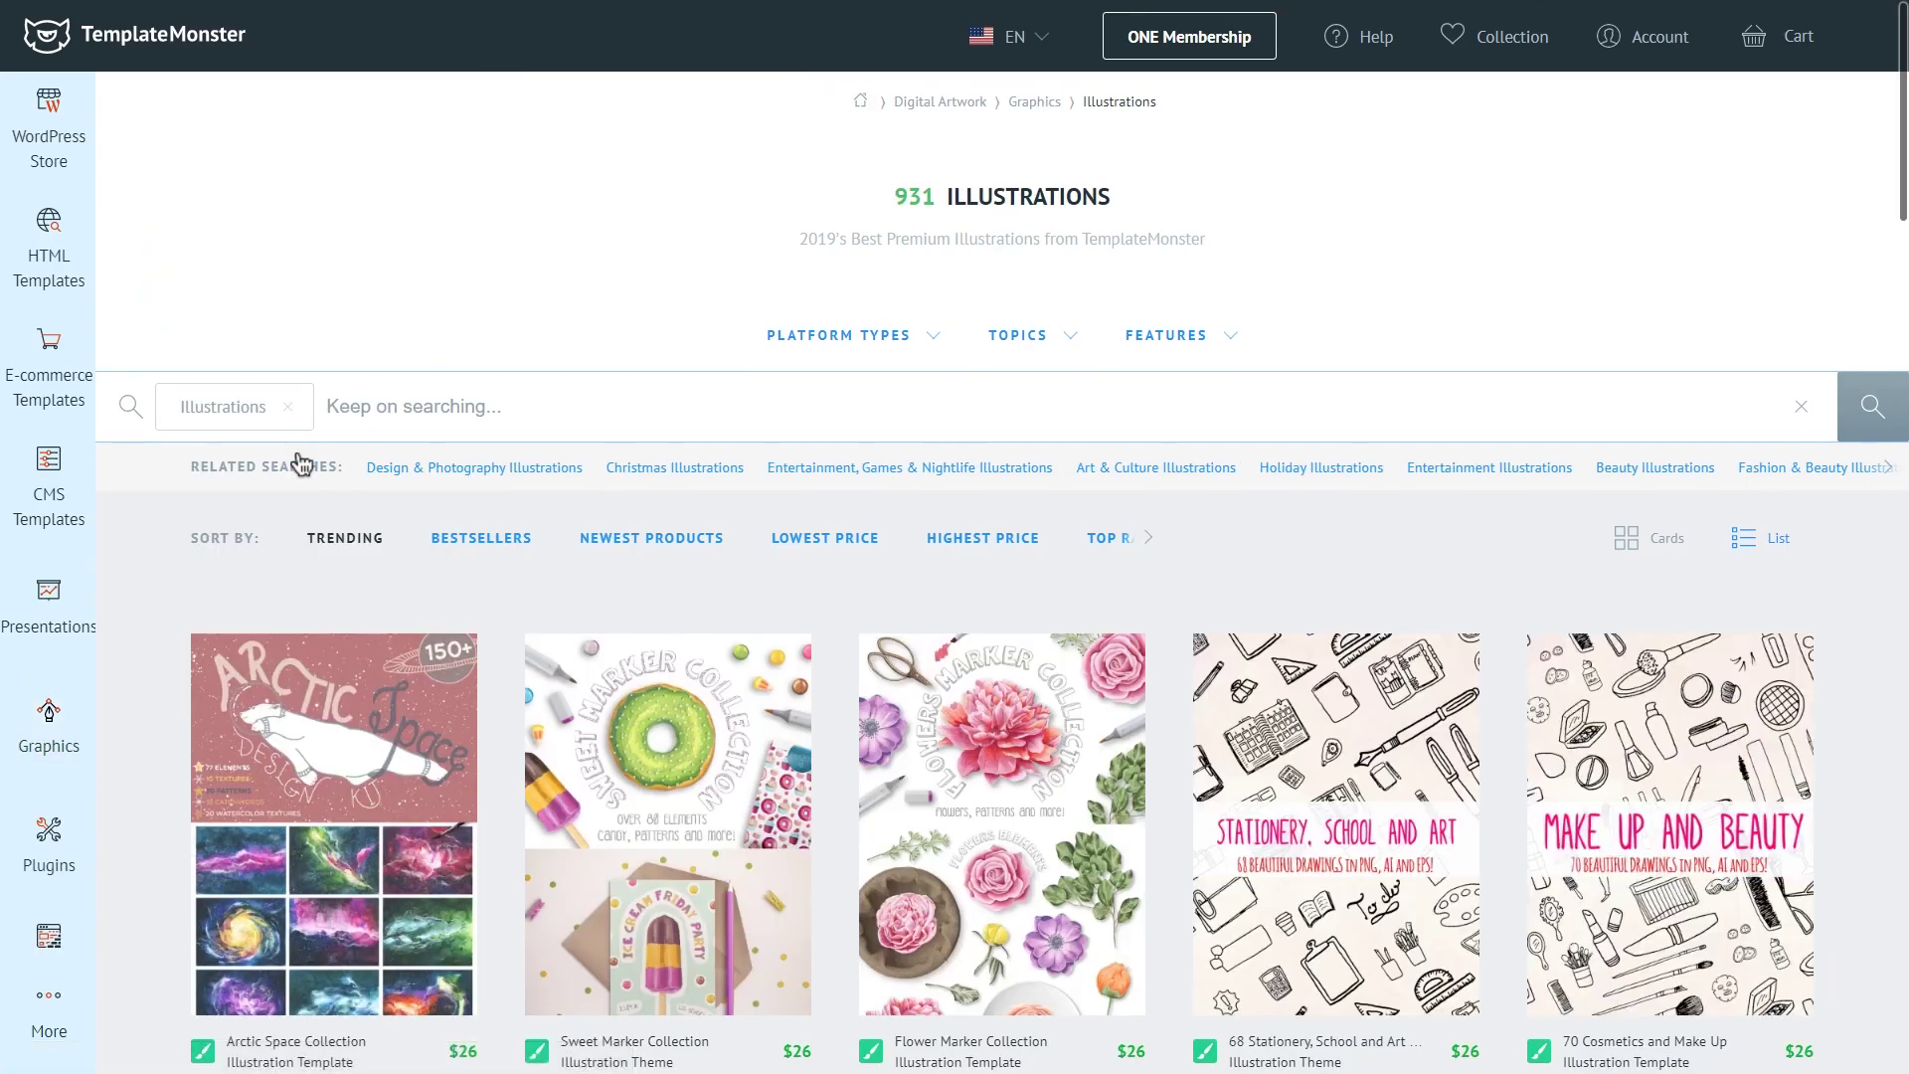